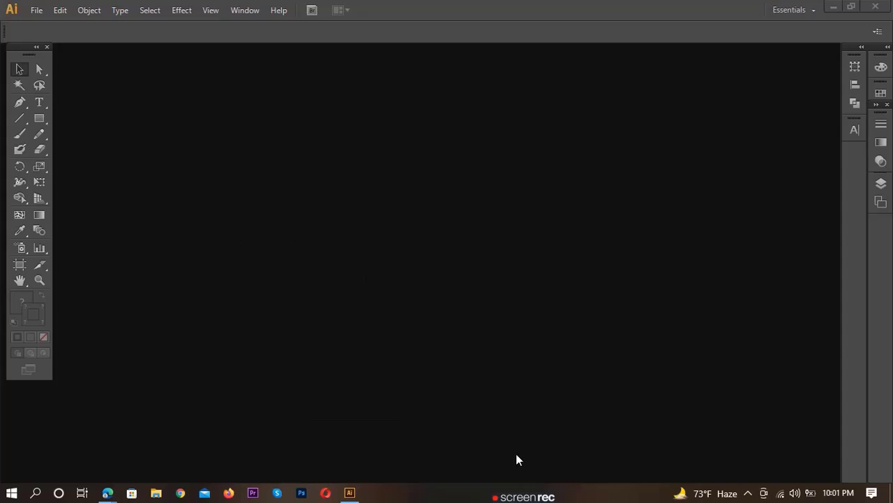
Step: Create a new document 'businnes card' in inches, sized 3.5 × 2 in
click(35, 11)
click(66, 24)
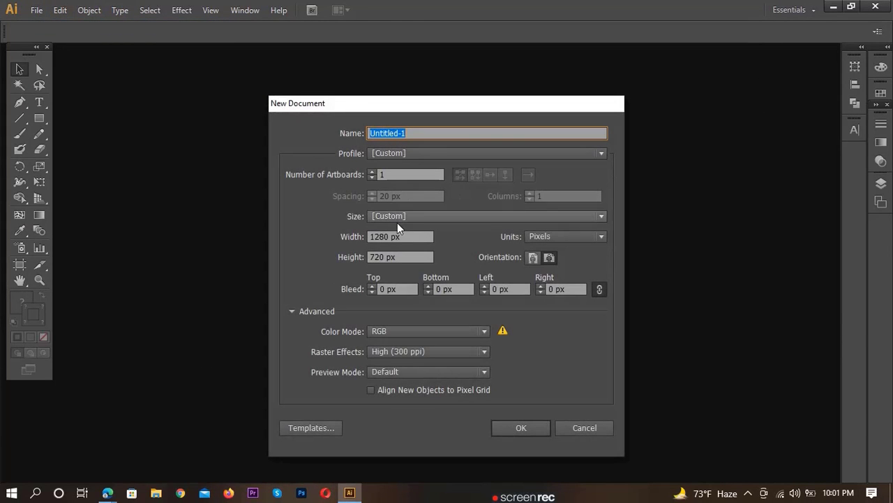
click(594, 237)
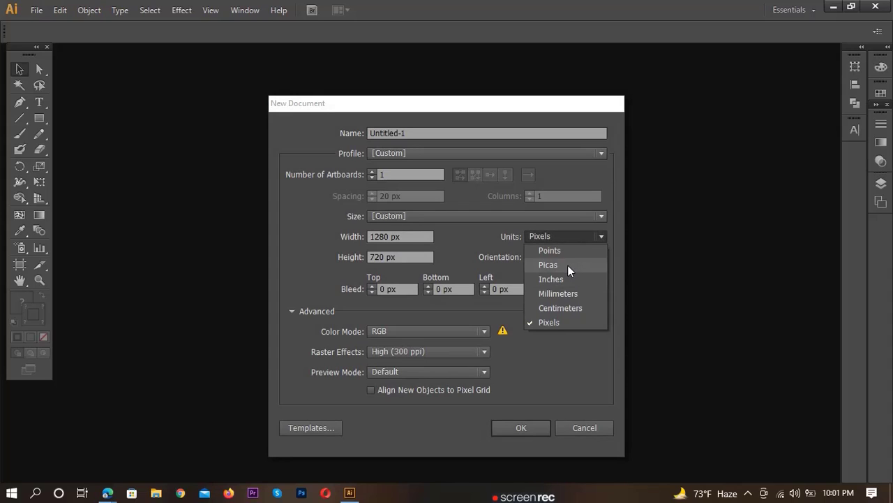
click(567, 279)
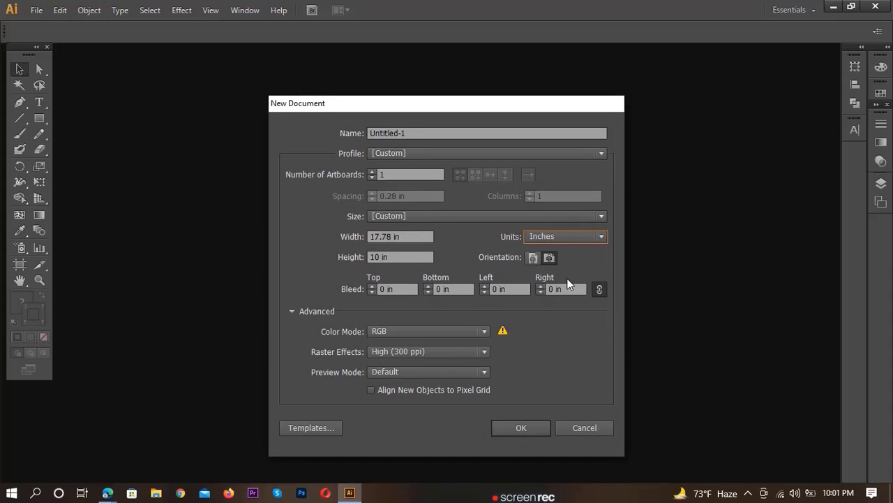
click(399, 236)
text(3.)
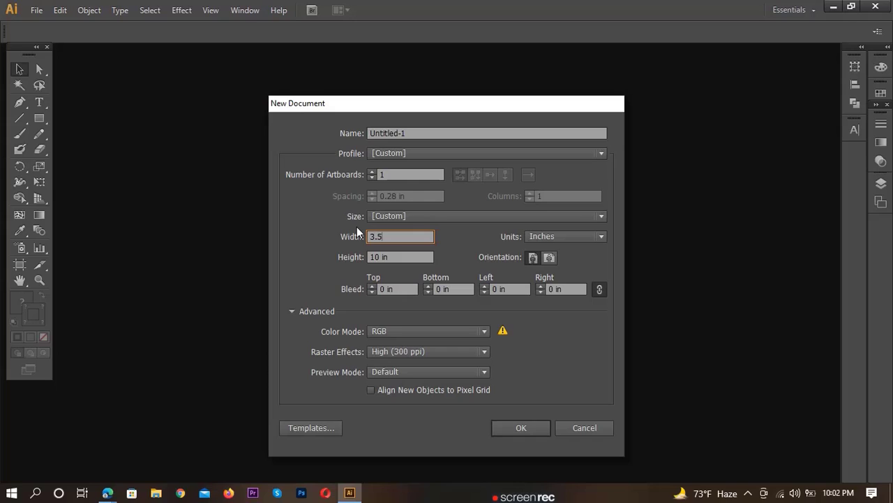
text(5)
key(Tab)
text(2)
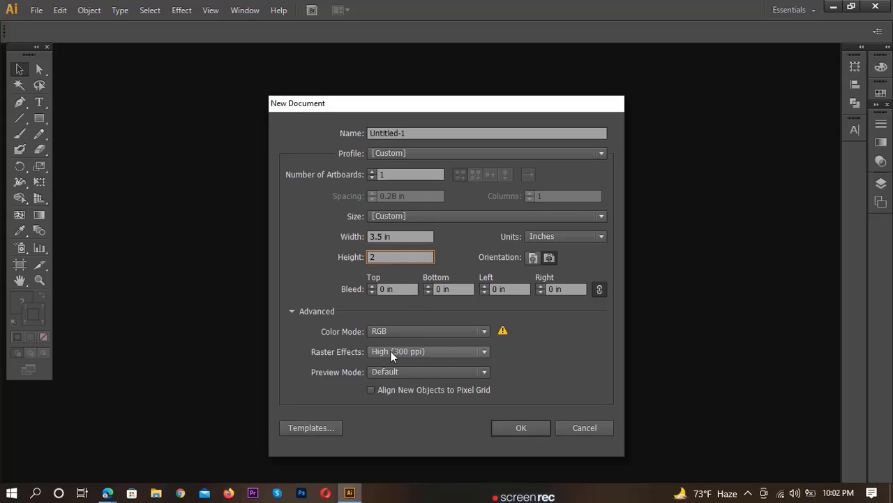
drag(406, 133, 388, 132)
text(businnes card)
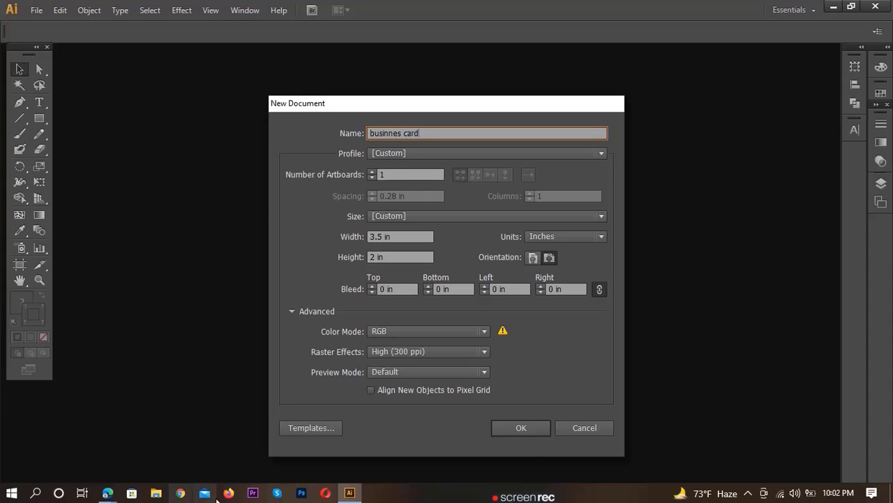
click(521, 426)
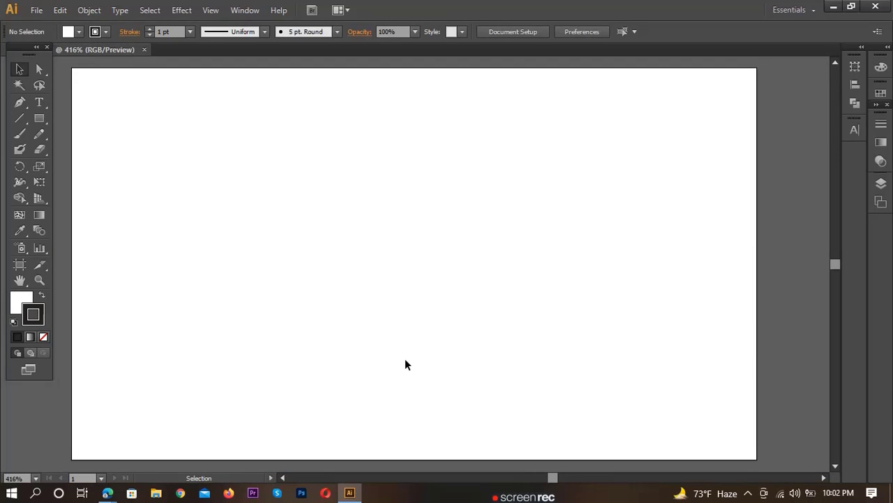
Step: Draw a black rectangle covering the whole artboard as the card background
key(ctrl+minus)
key(ctrl+minus)
key(ctrl+minus)
key(ctrl+plus)
key(ctrl+plus)
key(ctrl+plus)
key(ctrl+minus)
key(ctrl+minus)
key(ctrl+minus)
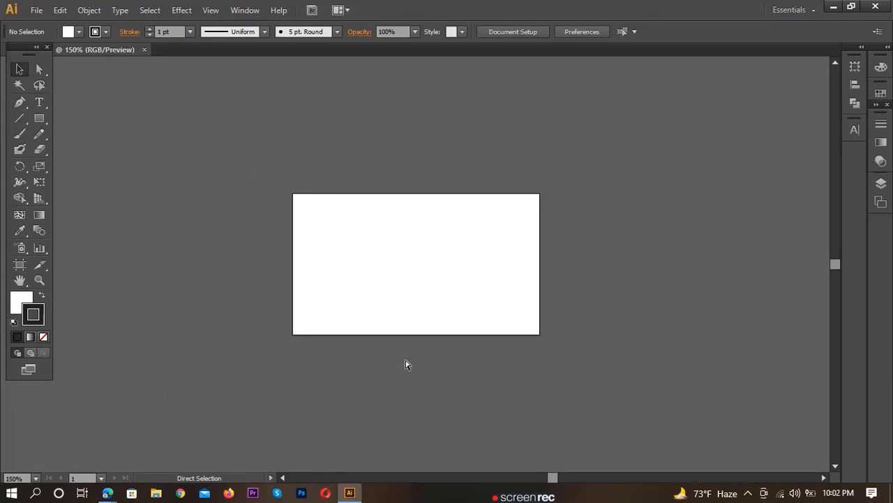
key(ctrl+plus)
key(ctrl+plus)
key(ctrl+plus)
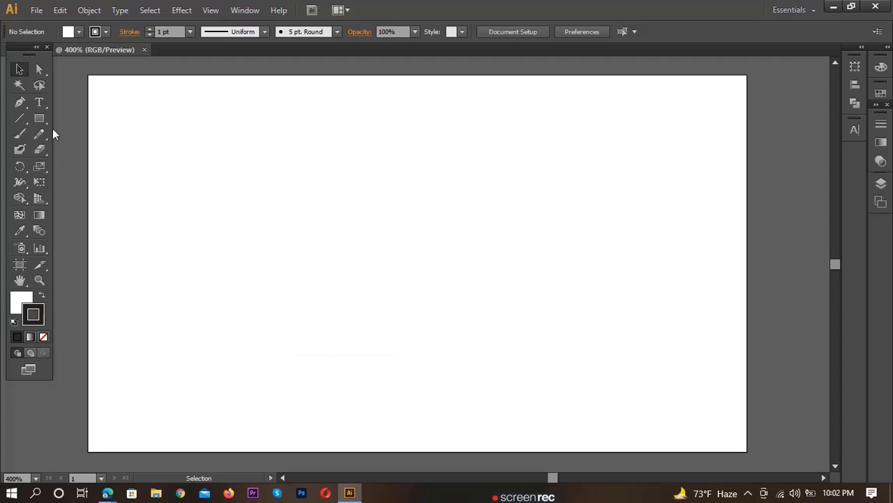
click(40, 120)
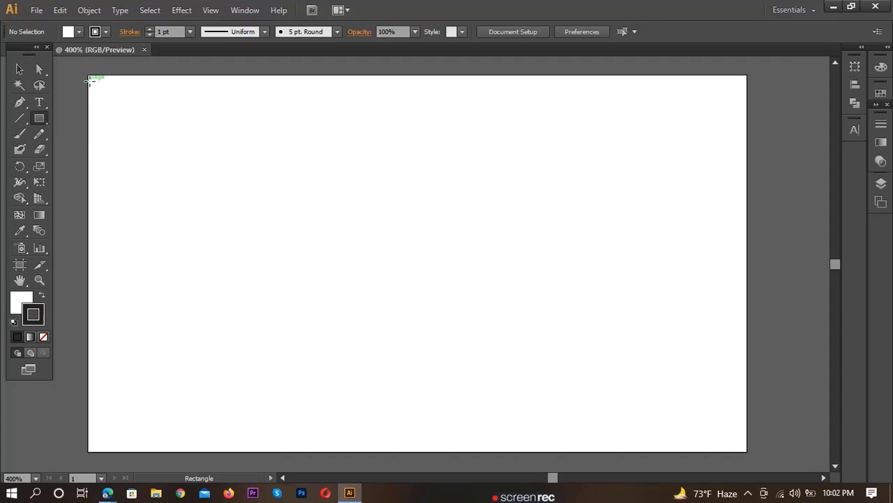
drag(88, 74, 747, 451)
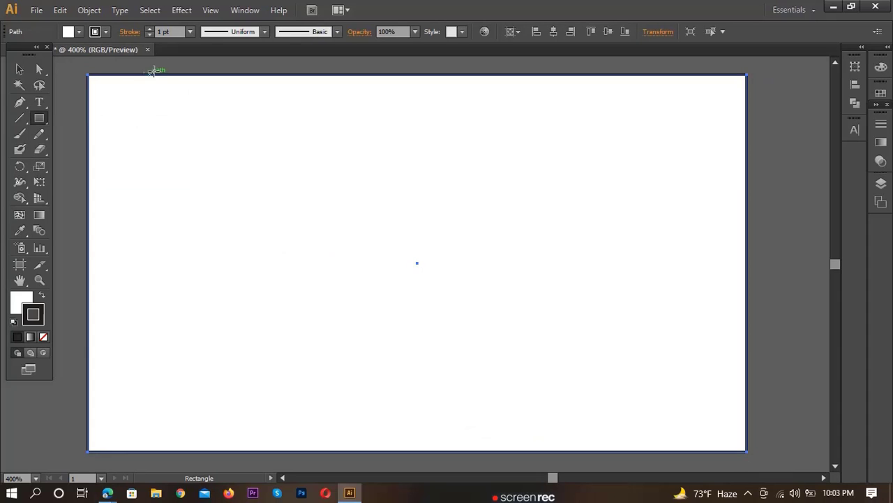
click(70, 32)
click(45, 52)
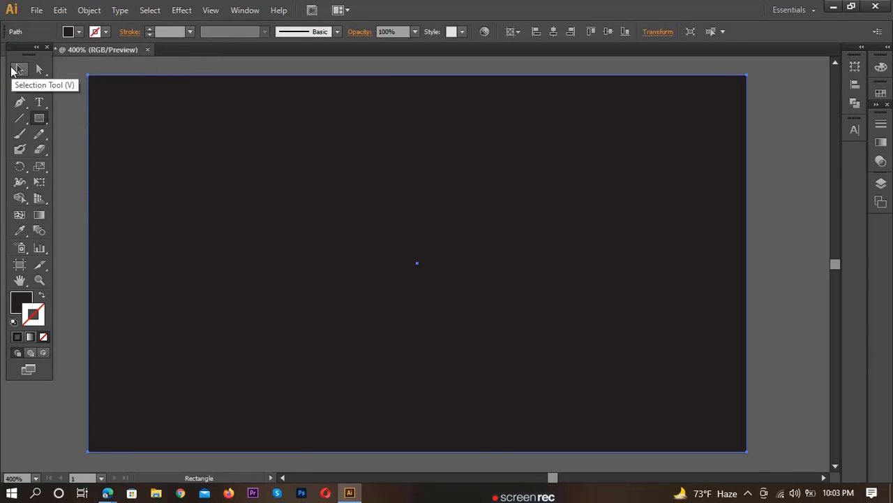
click(19, 68)
click(73, 240)
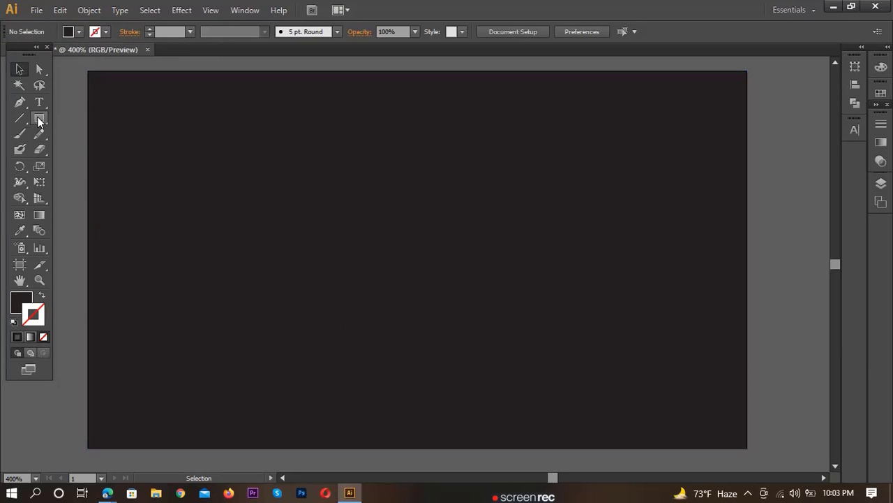
click(20, 103)
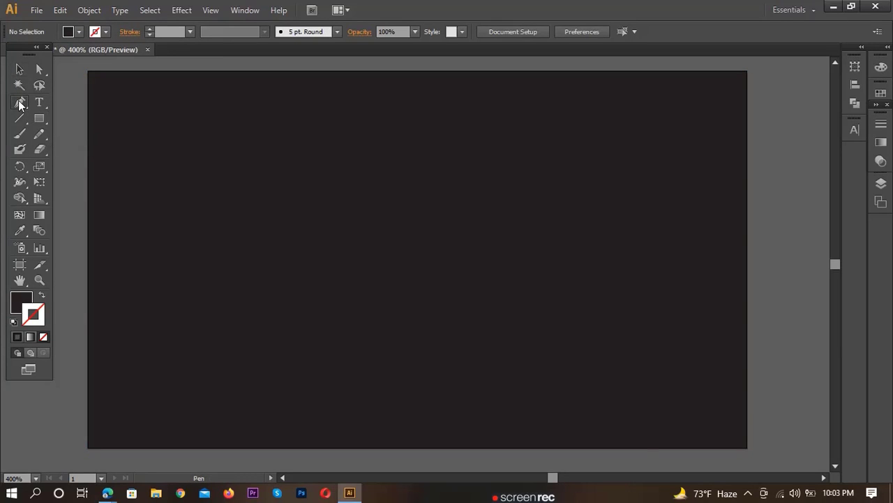
Step: Pen-draw a closed diagonal stripe from the bottom edge with a rounded top end
click(612, 447)
drag(489, 314, 526, 328)
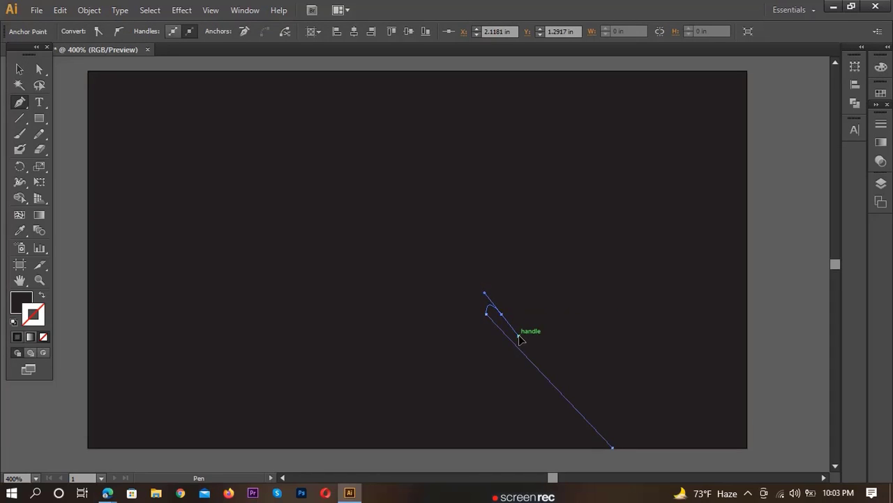
drag(522, 342, 512, 319)
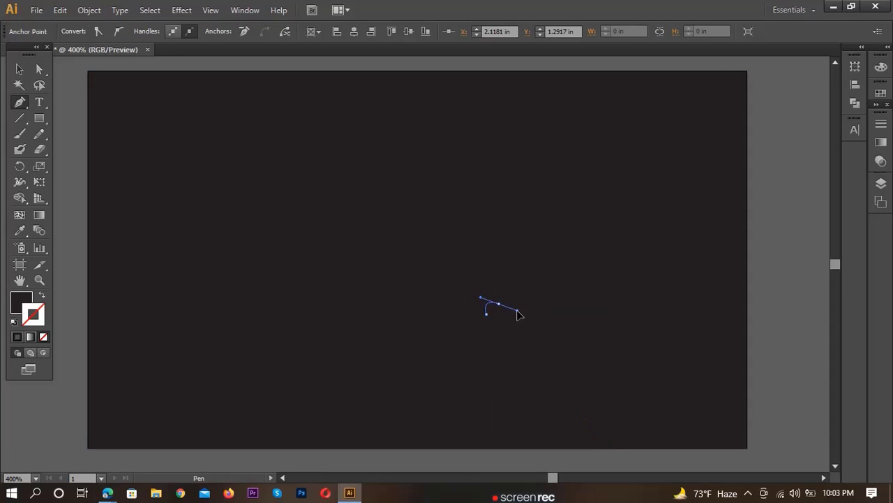
drag(612, 447, 615, 454)
Step: Fill the new stripe white
click(19, 68)
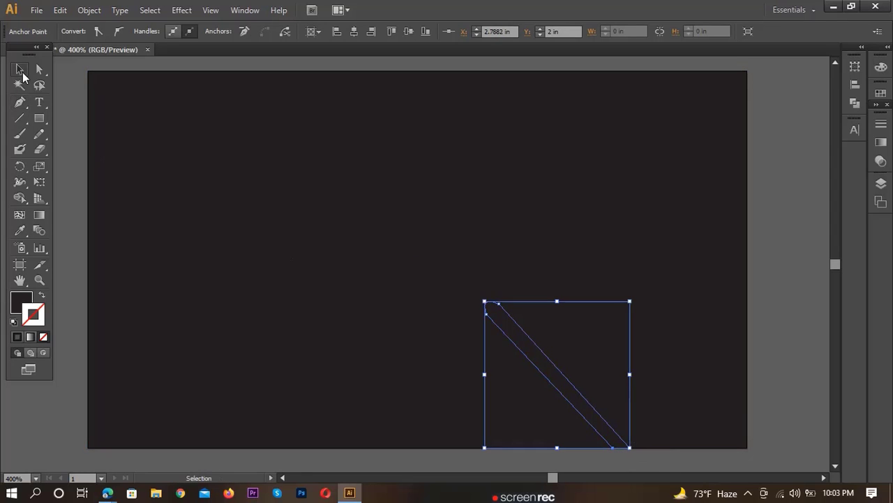
click(79, 32)
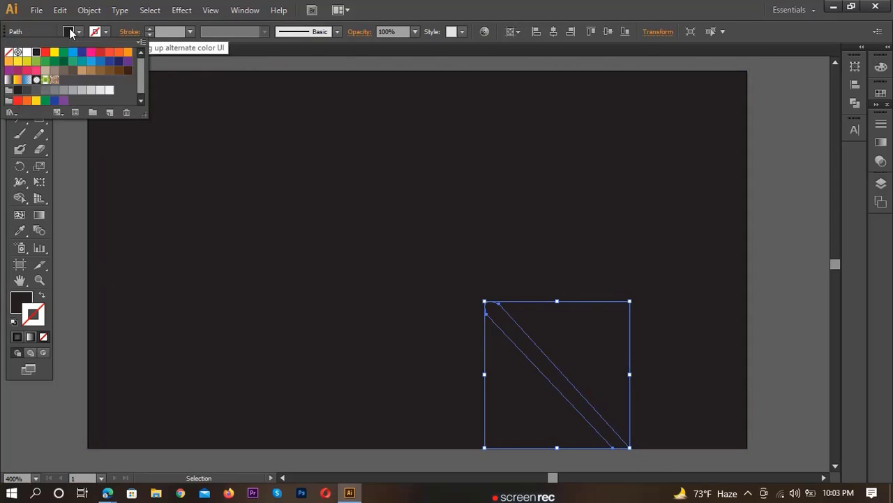
click(21, 44)
click(770, 384)
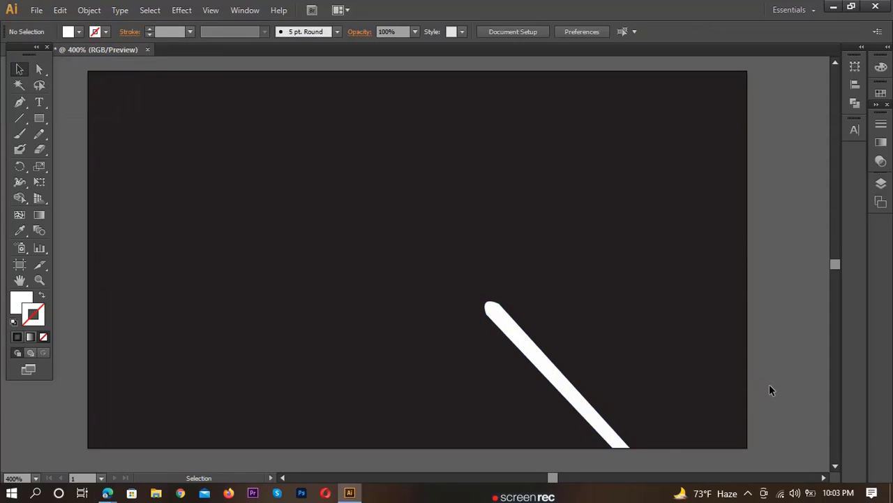
Step: Move the stripe's bottom anchor down onto the card's bottom edge
click(590, 404)
click(39, 68)
drag(629, 446, 633, 452)
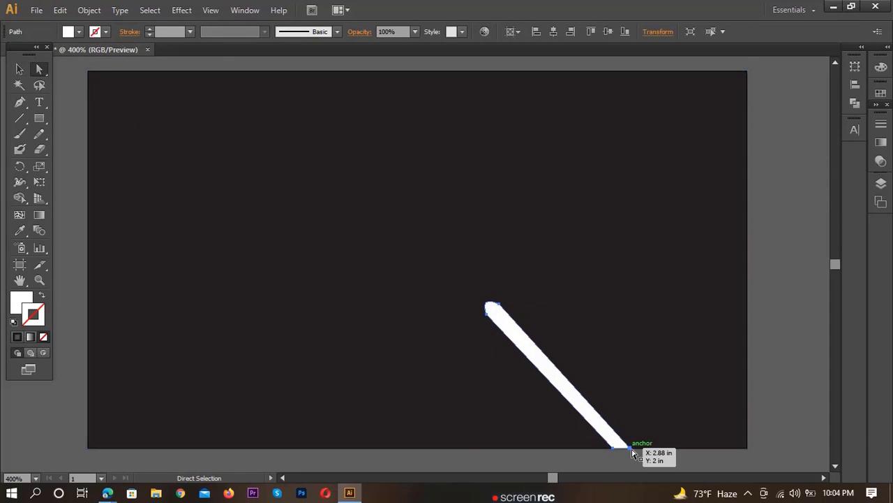
click(642, 467)
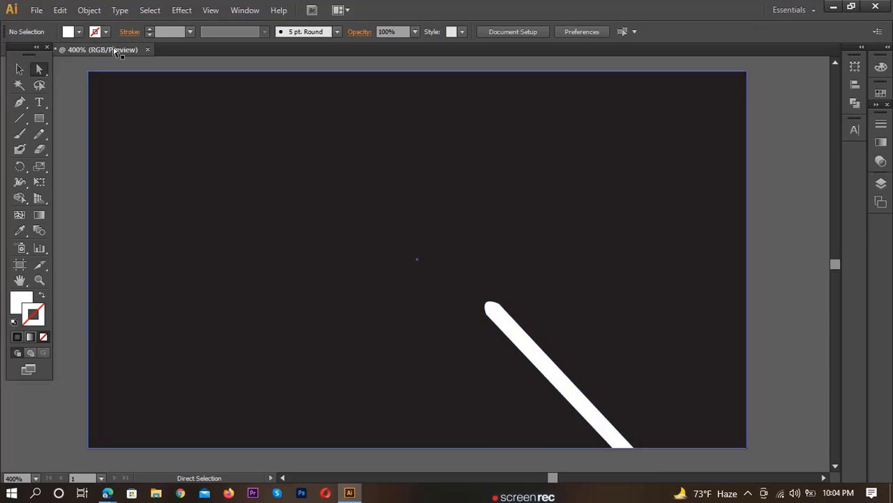
click(20, 71)
click(551, 370)
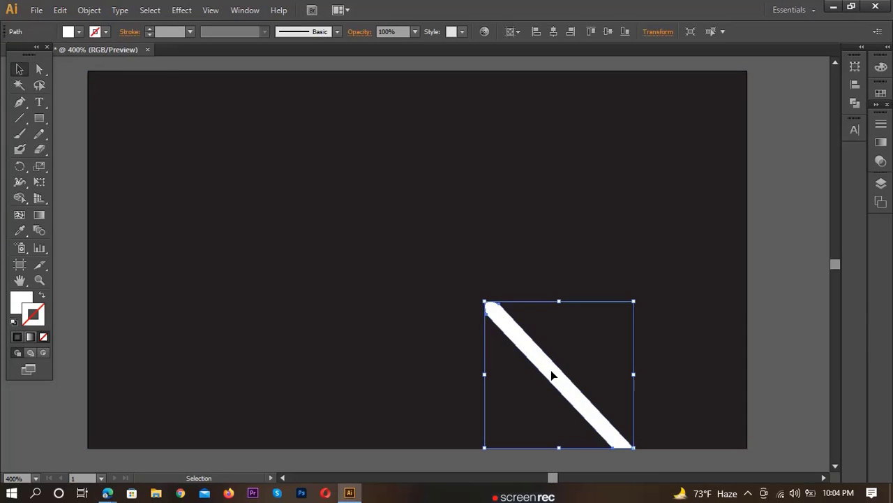
Step: Copy a stripe up to the top-right corner and rotate it into place
right_click(551, 370)
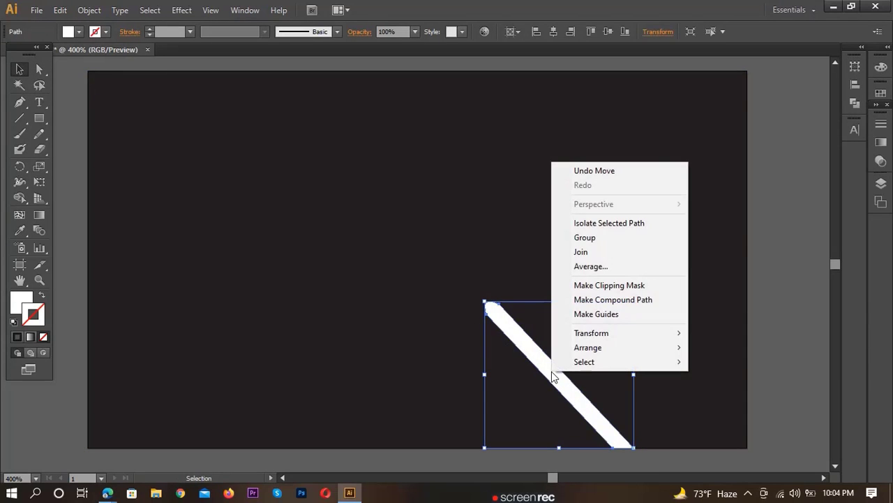
click(615, 421)
click(592, 410)
mouse_move(592, 410)
mouse_down()
mouse_move(665, 410)
mouse_move(635, 238)
mouse_up()
right_click(637, 239)
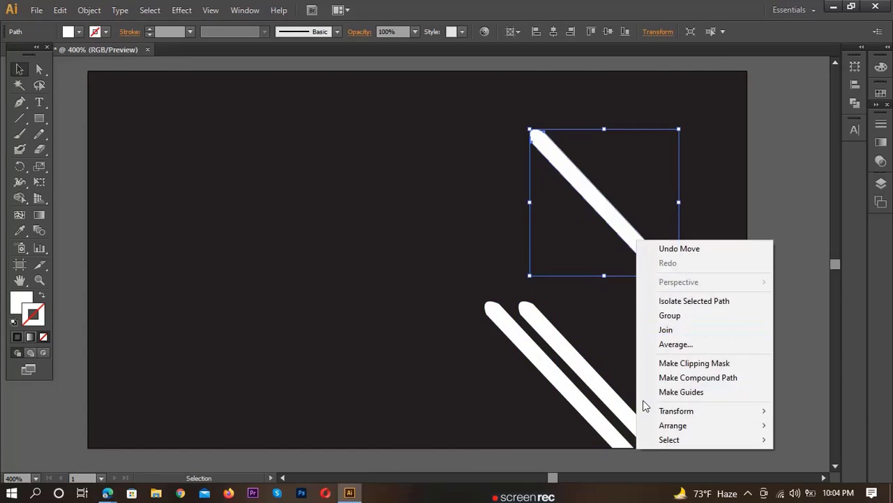
mouse_move(676, 410)
click(507, 346)
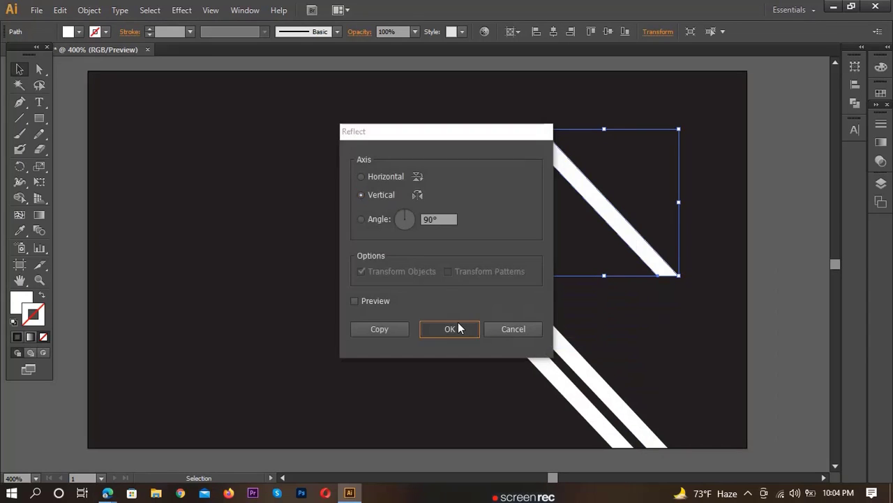
click(458, 327)
key(ctrl+z)
drag(685, 129, 508, 289)
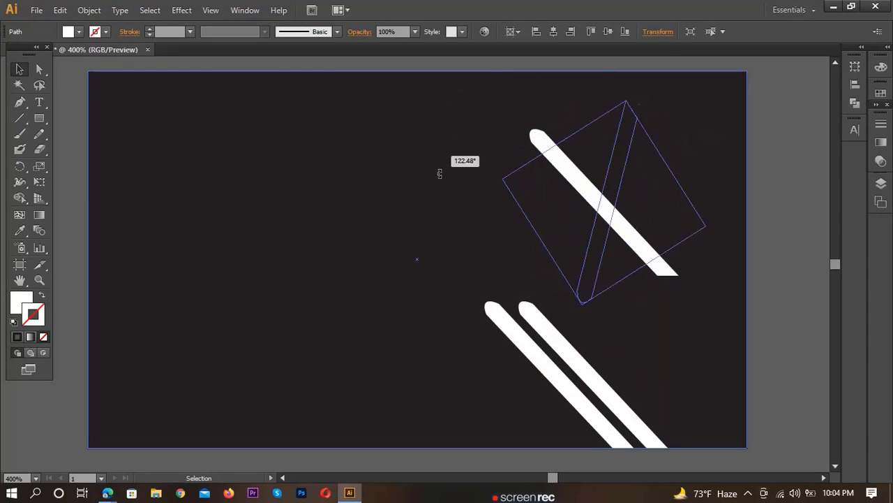
mouse_move(600, 201)
mouse_down()
mouse_move(533, 135)
mouse_move(569, 149)
mouse_move(665, 150)
mouse_up()
Step: Add another bottom stripe and even out the spacing of the top stripes
click(780, 308)
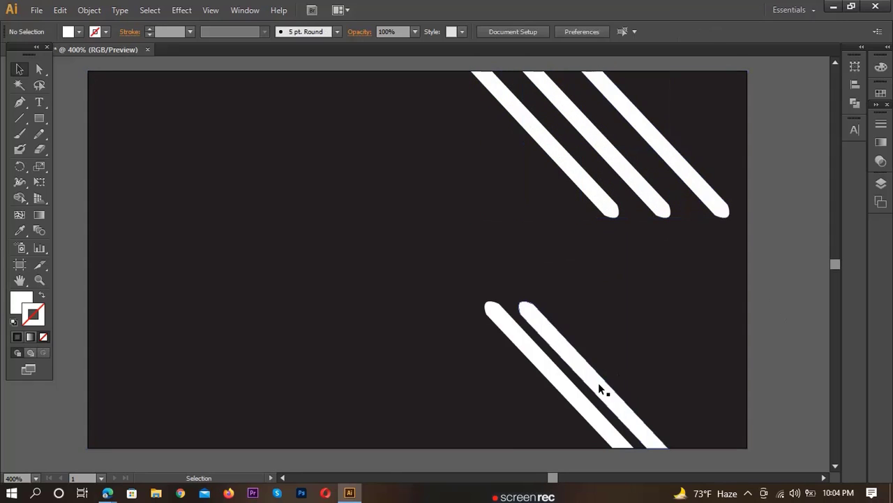
drag(598, 383, 681, 391)
drag(630, 423, 600, 426)
click(685, 233)
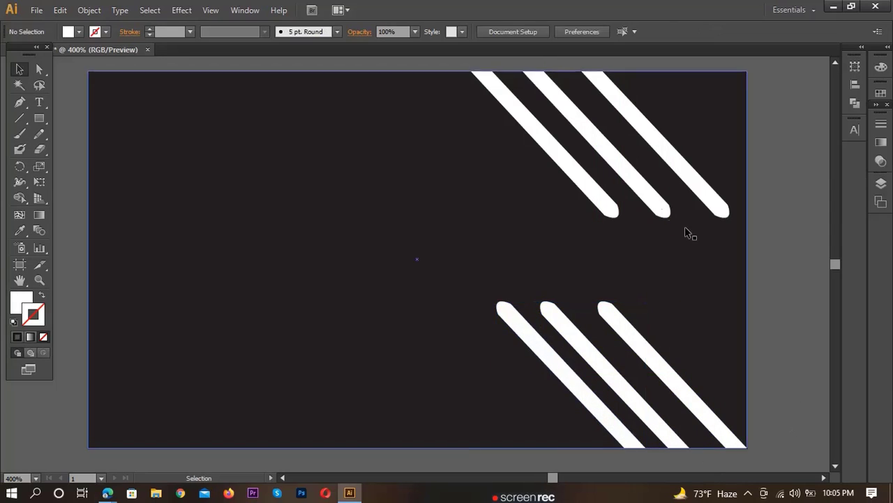
drag(675, 161, 686, 168)
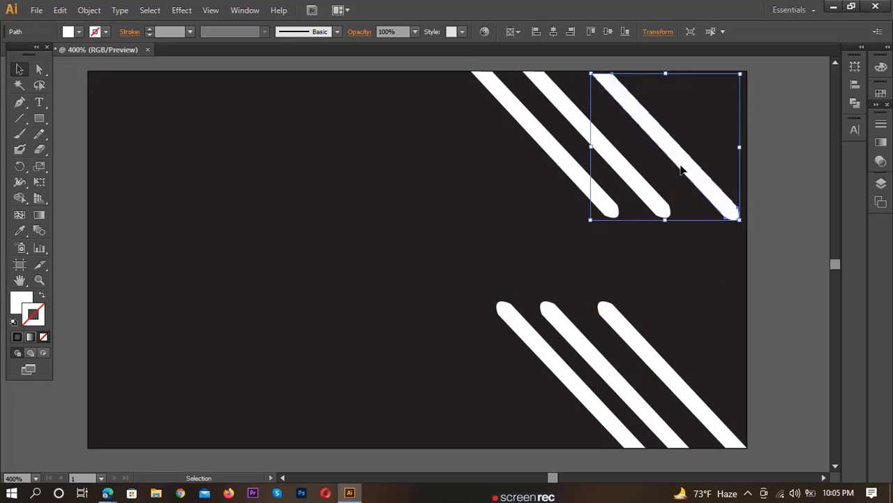
drag(567, 120, 577, 119)
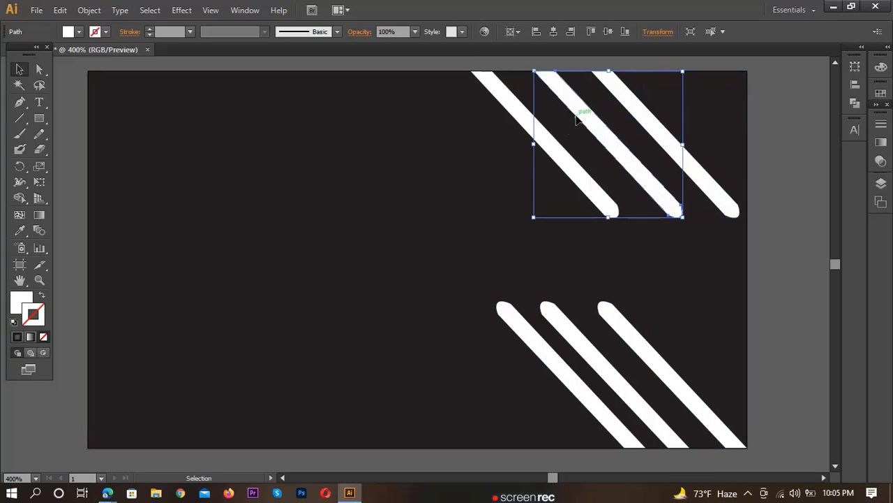
drag(513, 117, 525, 118)
click(814, 245)
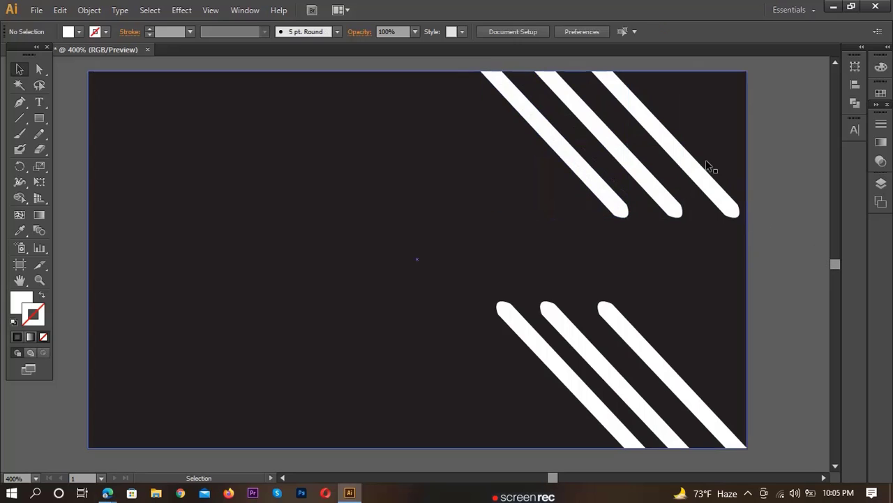
click(271, 251)
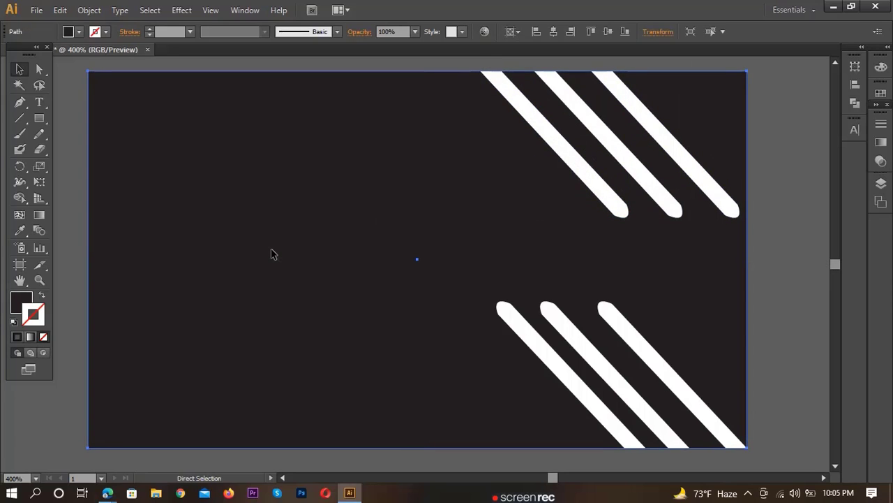
Step: Try Align centering and distribution on the top stripes, undoing each
key(ctrl+2)
drag(707, 152, 584, 196)
click(855, 84)
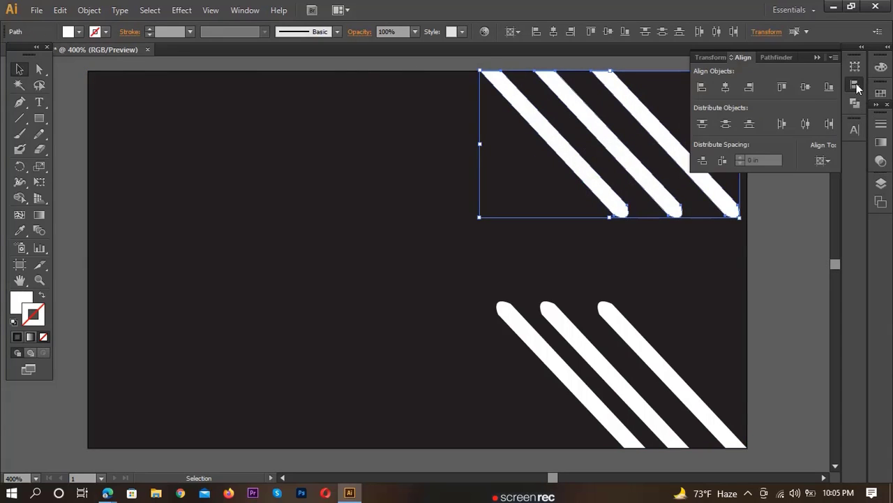
click(726, 87)
key(ctrl+z)
click(807, 88)
key(ctrl+z)
click(803, 124)
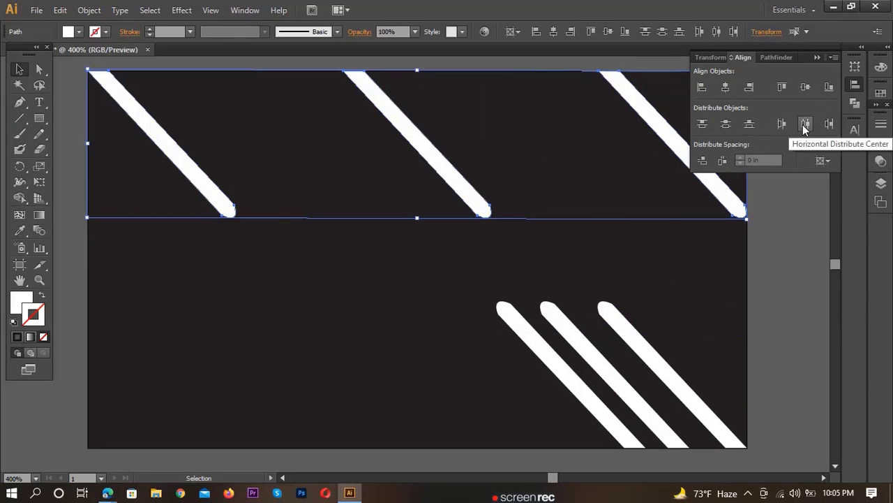
key(ctrl+z)
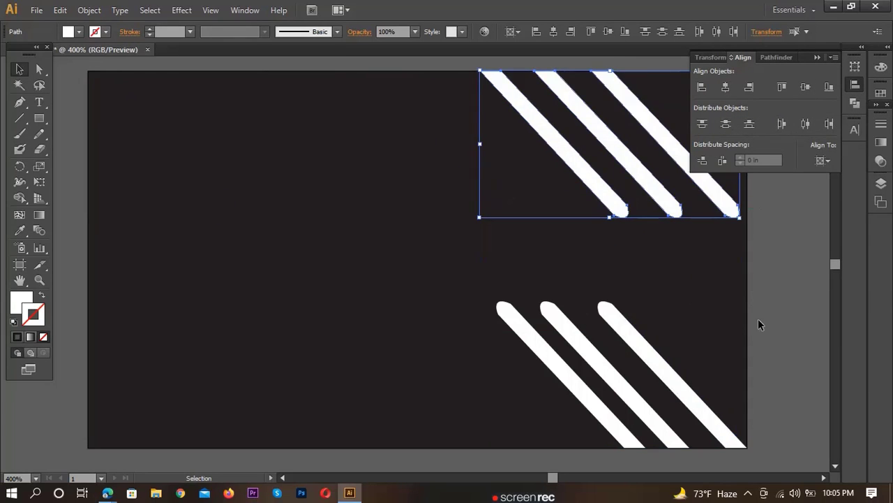
Step: Try aligning the bottom stripes to the selection, then undo it
click(761, 322)
drag(567, 382, 565, 384)
click(855, 84)
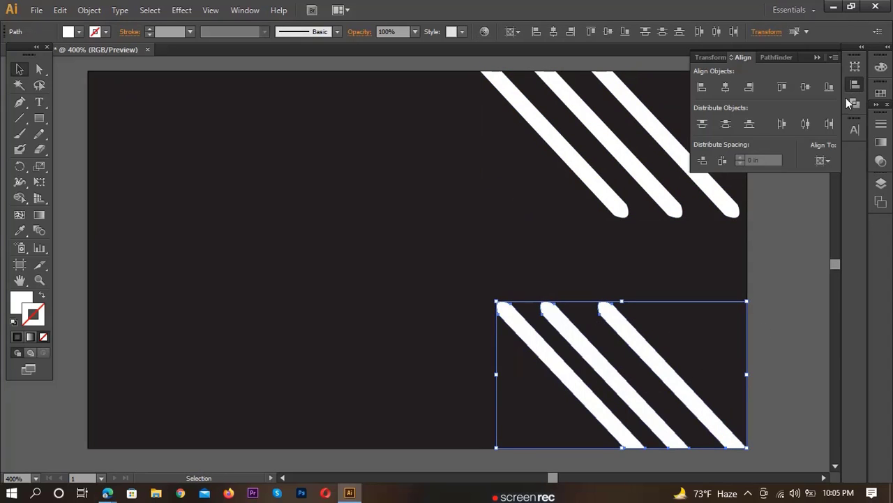
click(804, 86)
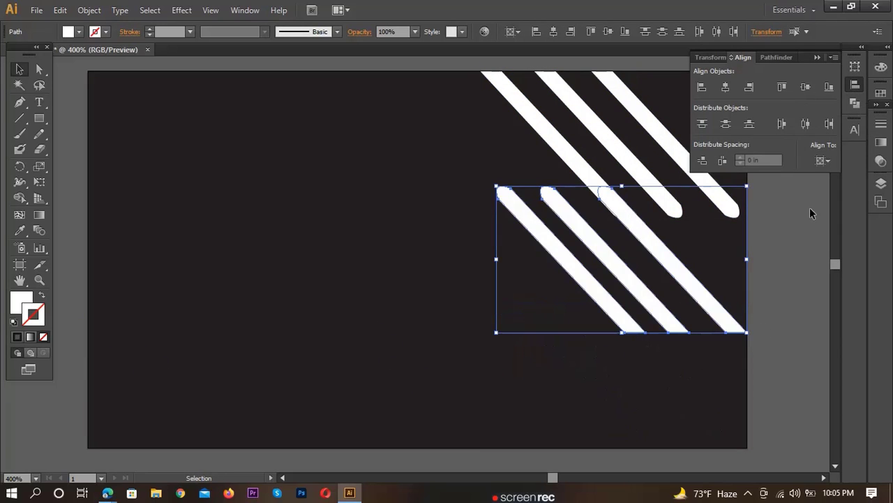
key(ctrl+z)
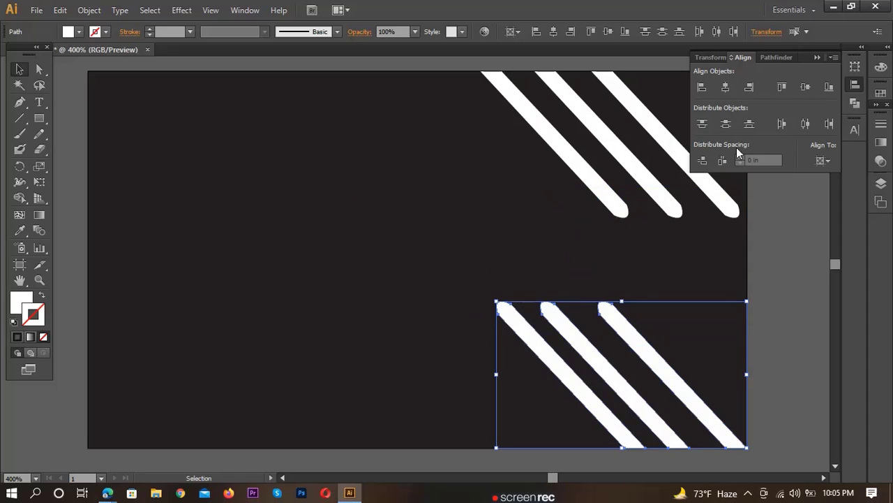
click(825, 161)
click(778, 176)
click(725, 87)
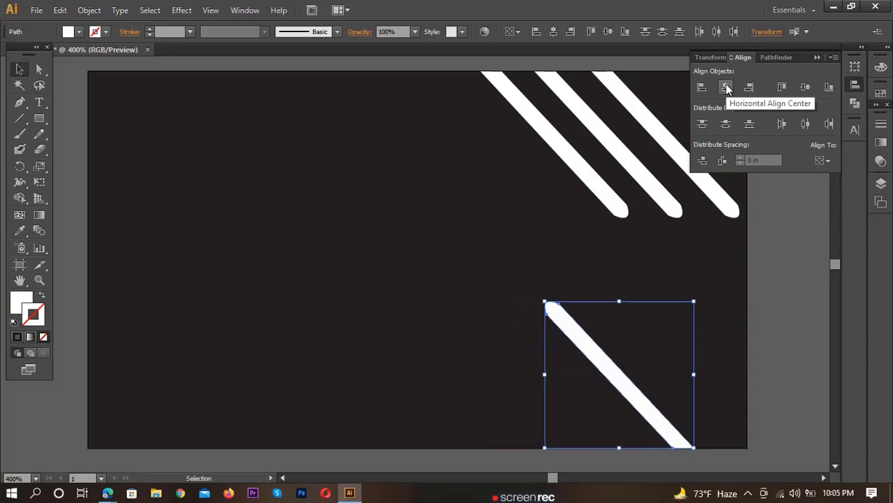
key(ctrl+z)
Step: Replace the bottom stripes with a 180°-rotated copy of the top trio in the bottom-right corner
drag(688, 330, 568, 398)
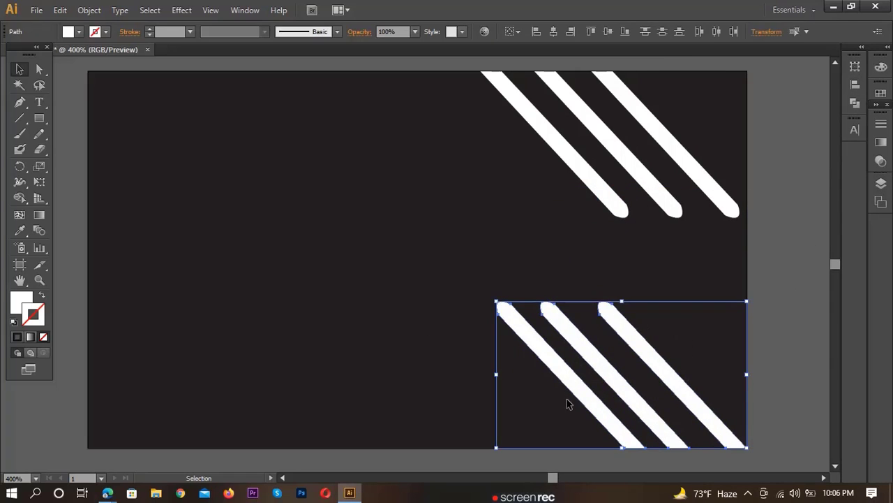
key(Delete)
drag(708, 148, 584, 219)
drag(618, 191, 545, 395)
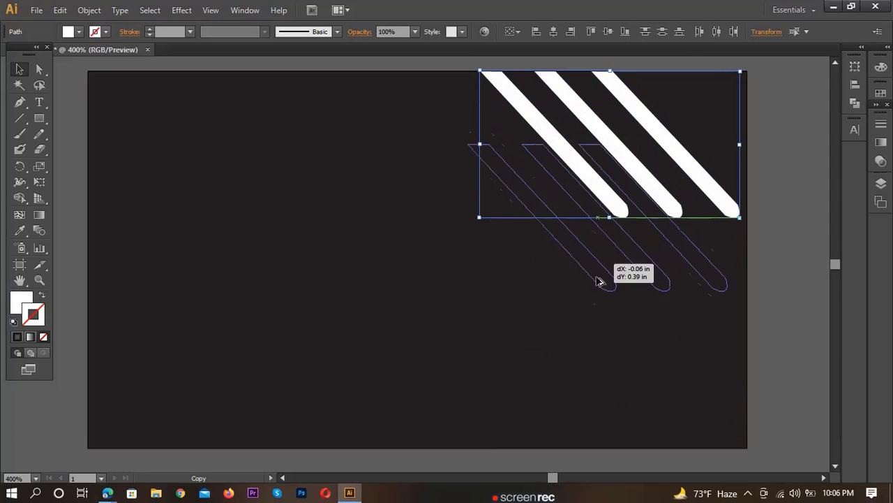
drag(671, 267, 407, 417)
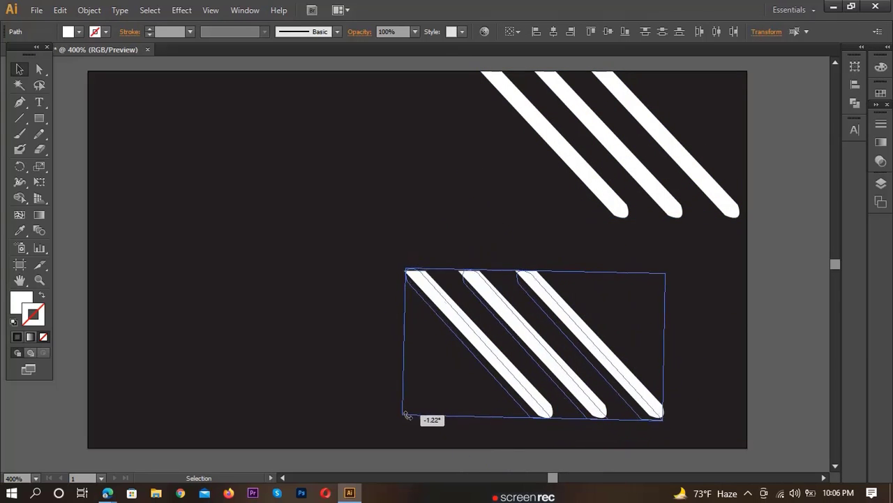
drag(556, 381, 639, 411)
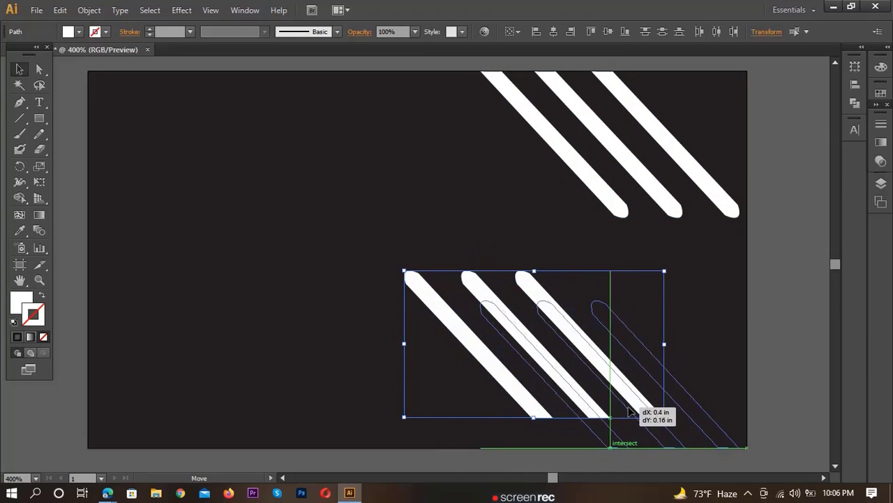
click(807, 442)
scroll(805, 439, up, 1)
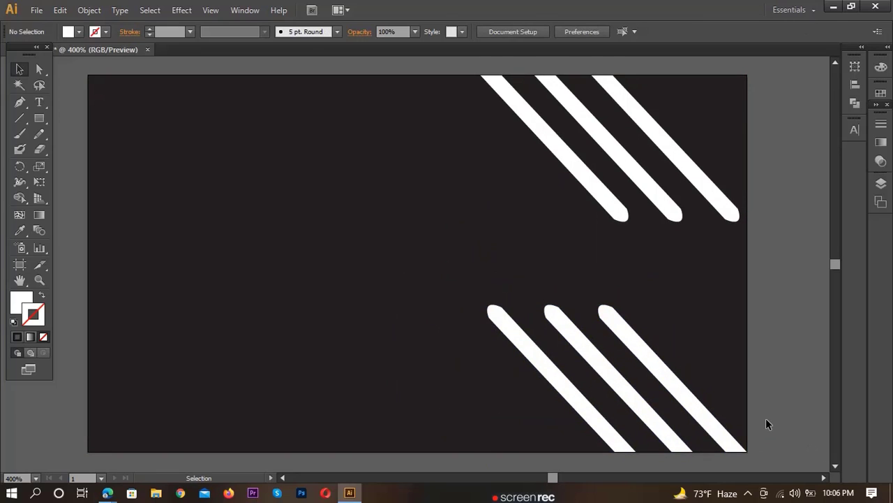
scroll(766, 419, up, 1)
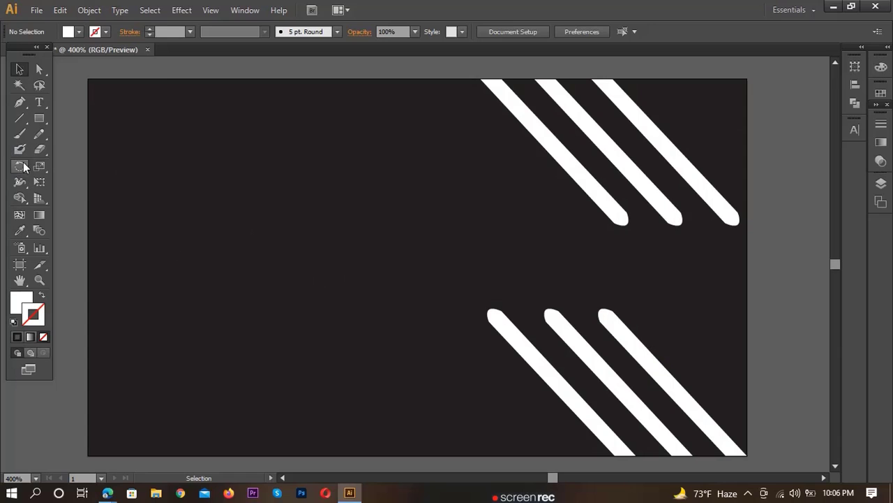
Step: Draw a bar along the card's bottom edge with its right end slanted along the stripe
click(37, 120)
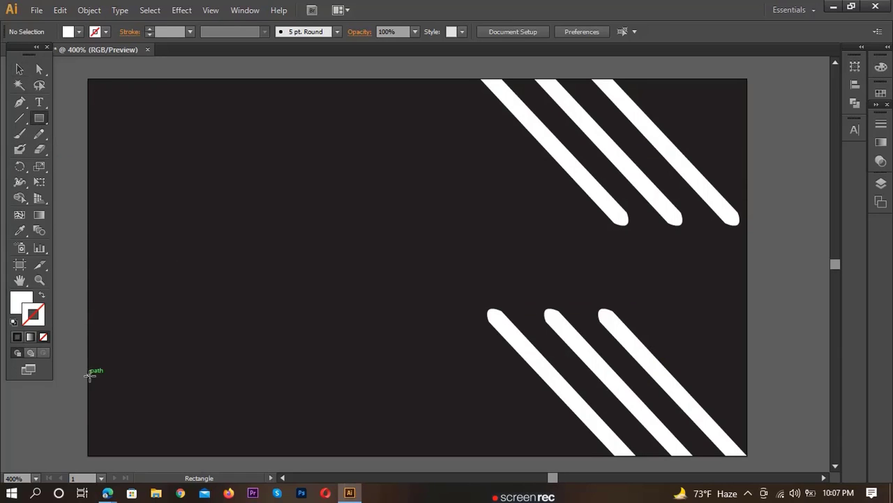
drag(89, 416, 625, 454)
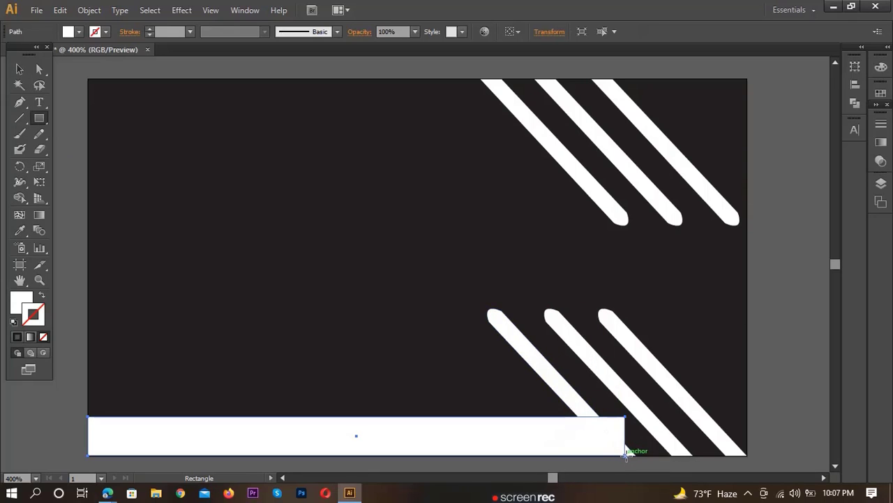
click(38, 69)
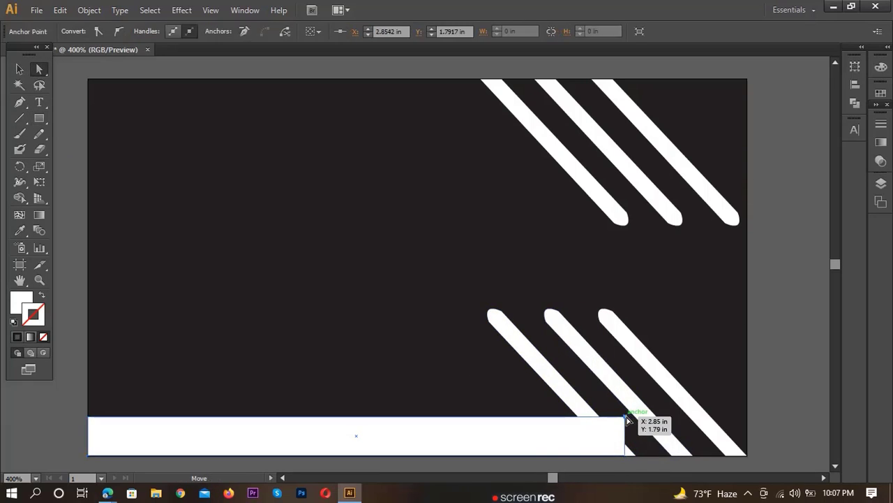
drag(625, 417, 578, 417)
drag(627, 457, 606, 458)
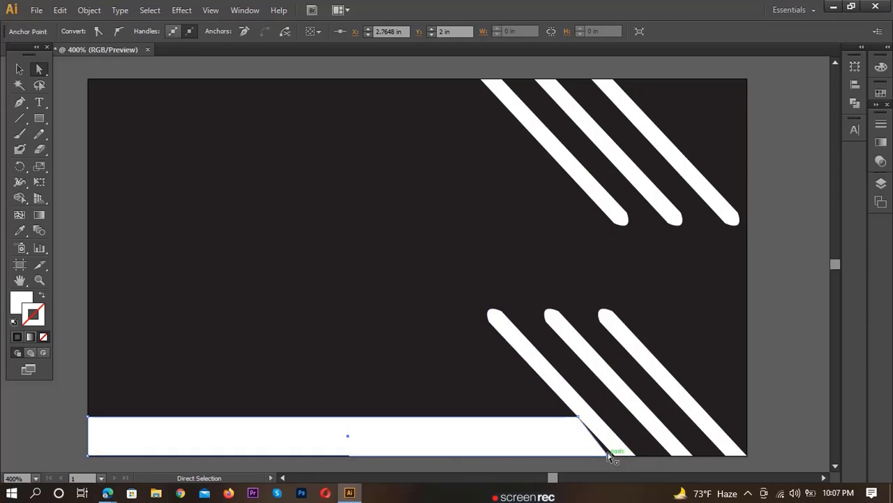
key(ctrl+plus)
scroll(597, 388, down, 1)
scroll(600, 379, down, 1)
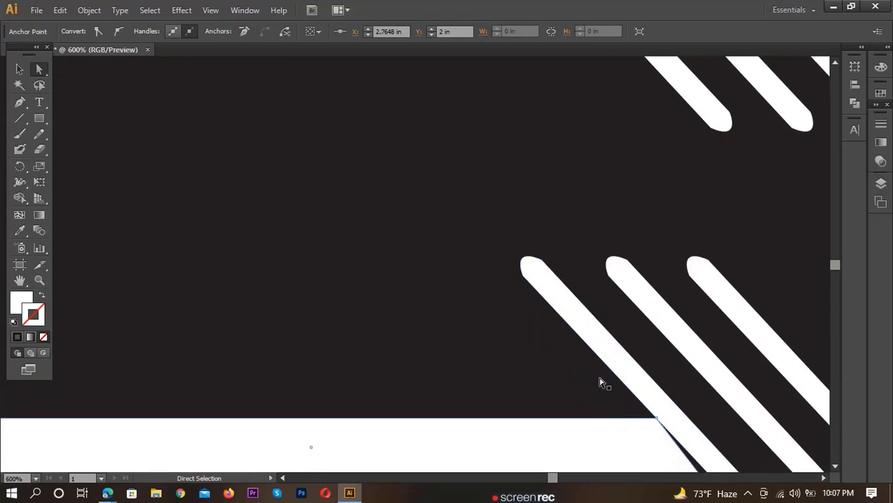
scroll(614, 379, down, 1)
drag(701, 438, 717, 438)
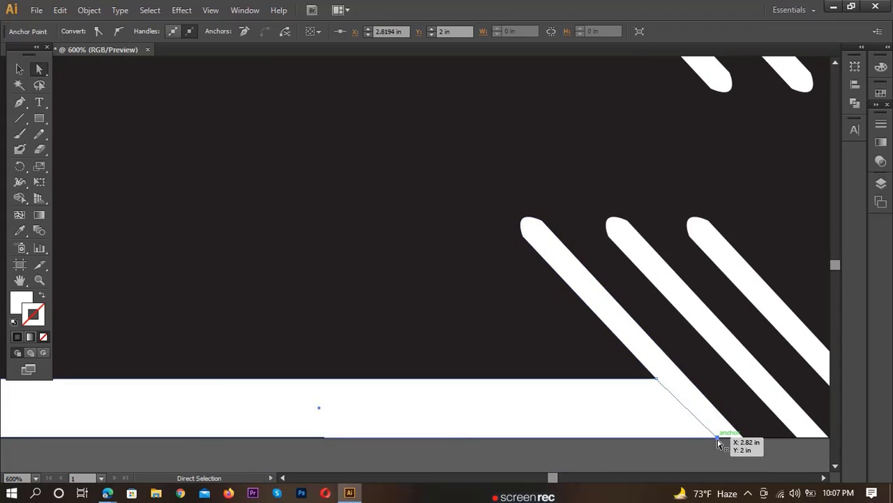
click(720, 458)
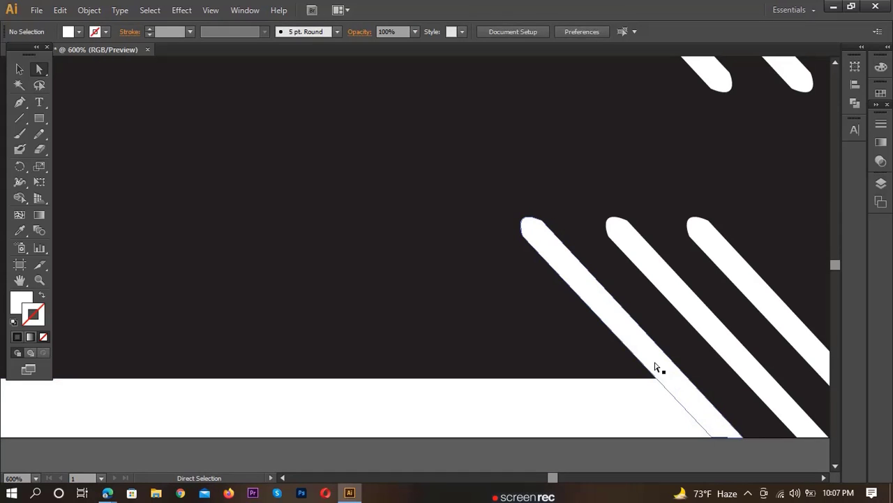
Step: Bring the lowest left stripe in front of the bar
click(657, 367)
click(19, 69)
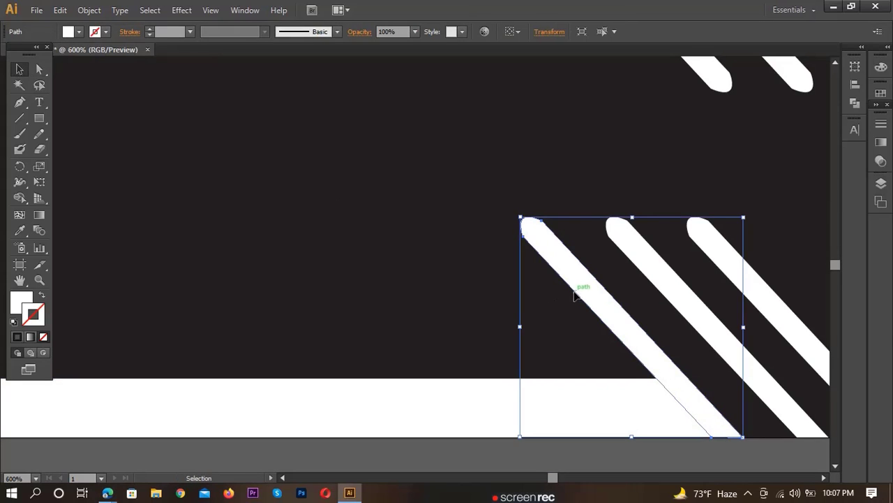
right_click(574, 285)
click(745, 272)
click(649, 463)
Step: Fill the bottom bar blue
click(540, 400)
click(77, 37)
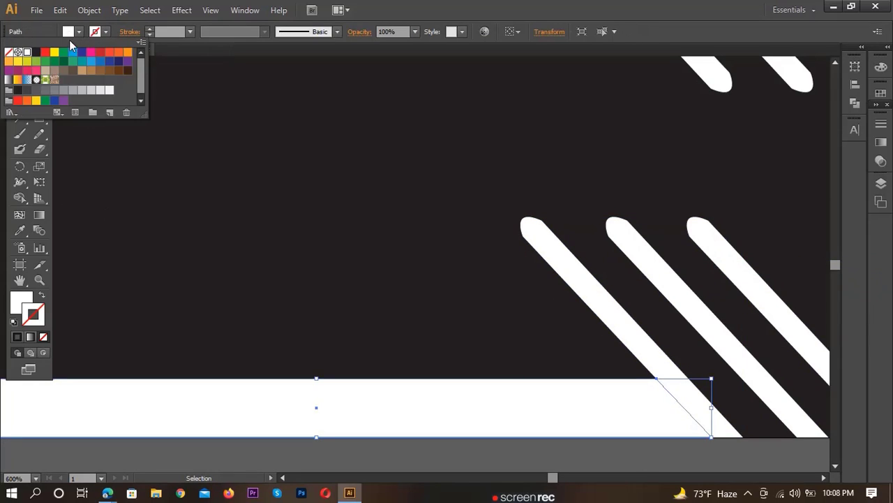
click(79, 55)
click(363, 459)
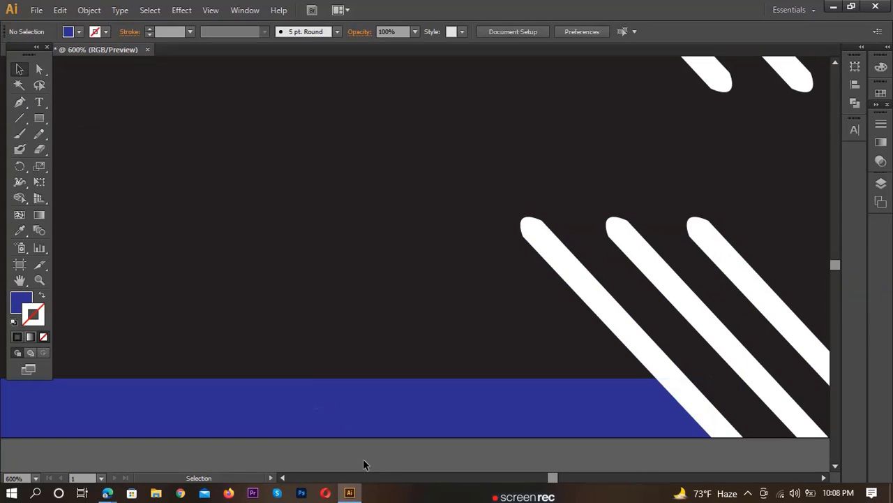
key(ctrl+minus)
key(ctrl+minus)
click(342, 342)
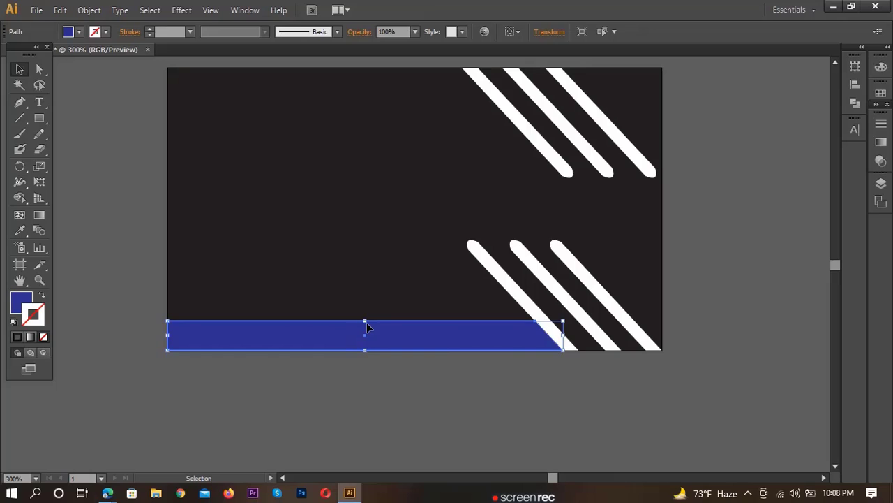
Step: Raise the blue band and draw a thin slanted strip along the bottom edge
drag(364, 321, 363, 305)
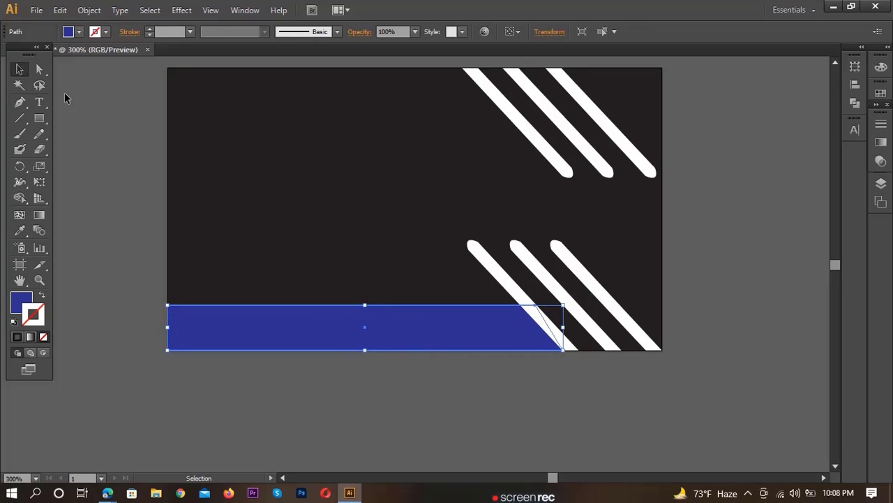
click(40, 119)
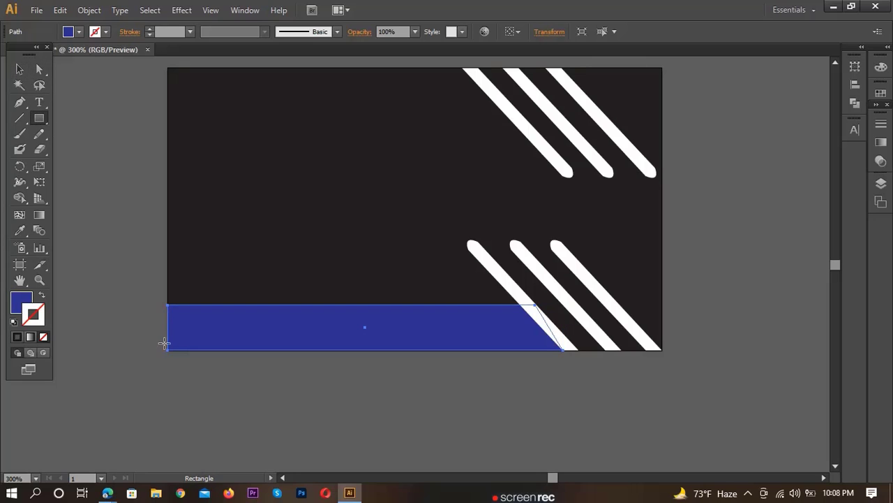
drag(168, 337, 568, 349)
click(39, 68)
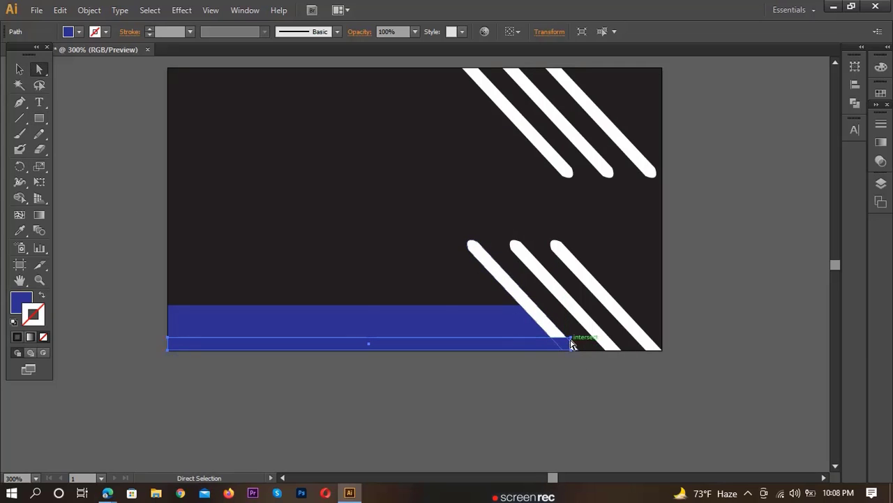
drag(571, 340, 556, 342)
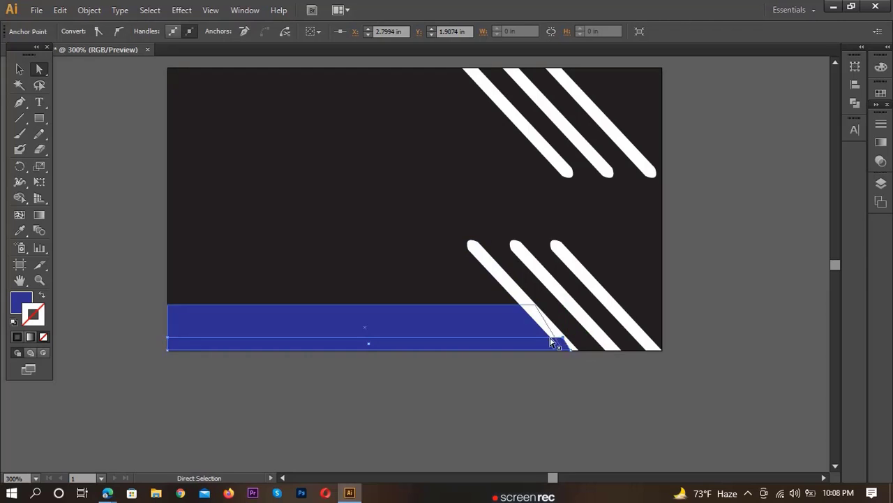
key(v)
click(265, 206)
Step: Bring the stripes in front of the blue band and fill the thin strip black
right_click(514, 296)
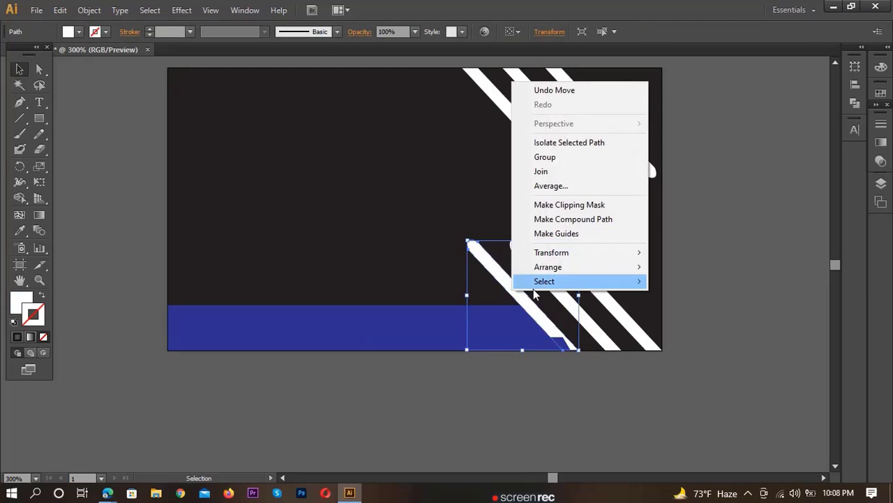
click(680, 265)
click(414, 342)
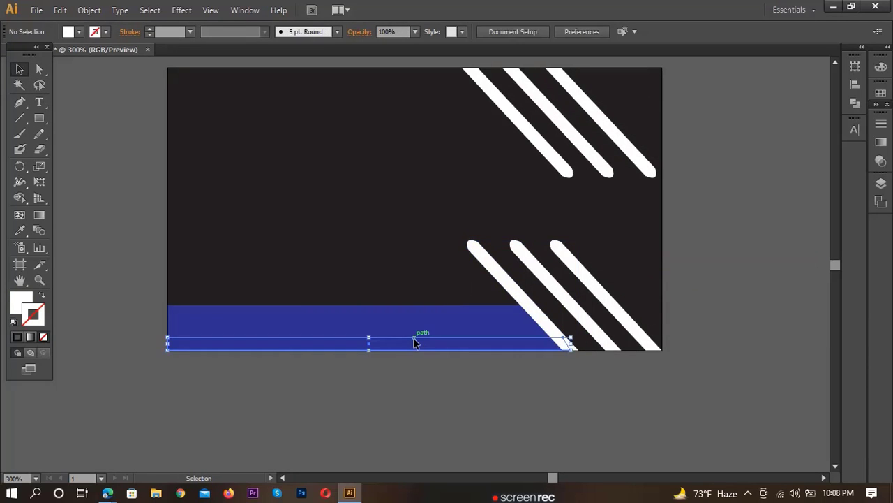
click(68, 31)
click(36, 54)
click(86, 278)
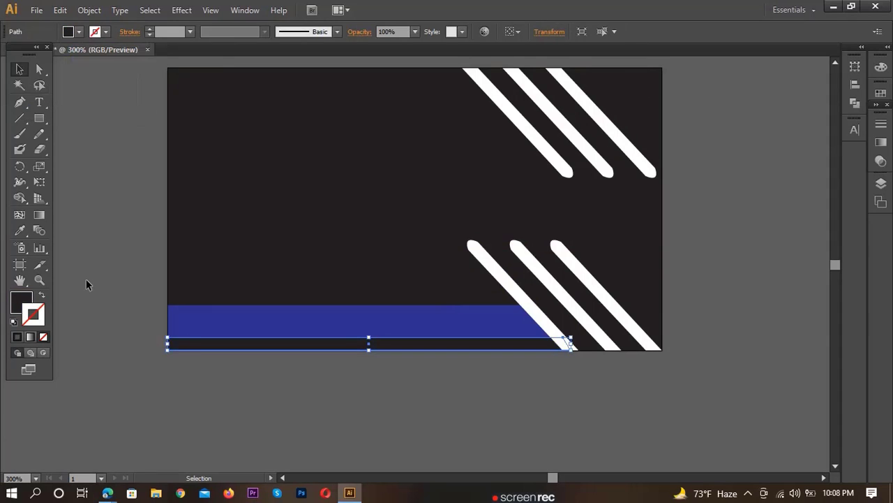
Step: Delete the thin bottom strip
scroll(85, 279, up, 1)
scroll(86, 278, up, 1)
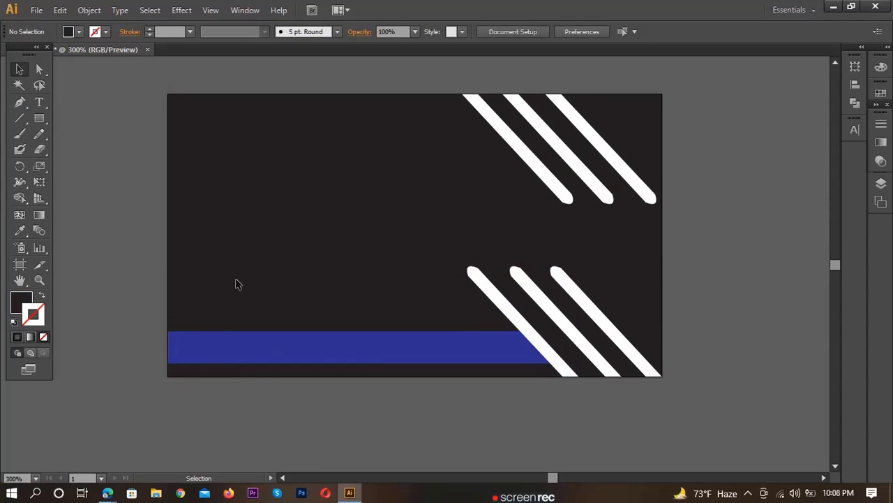
click(214, 357)
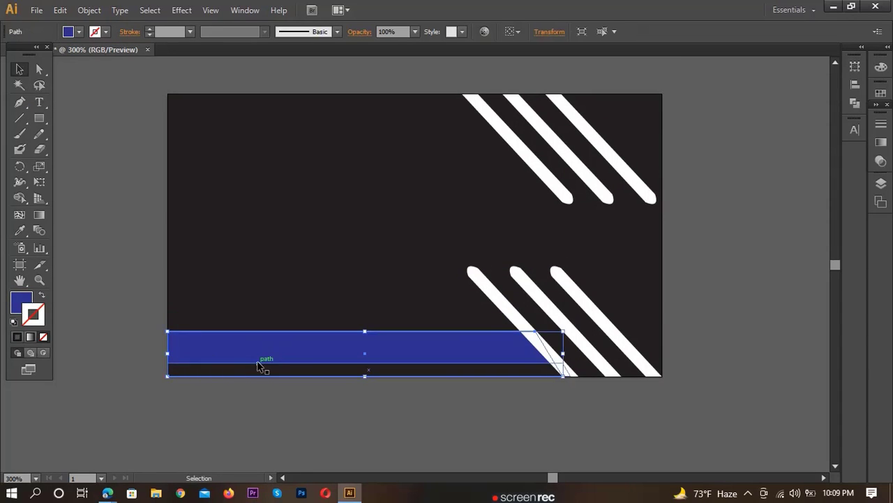
click(258, 370)
key(Delete)
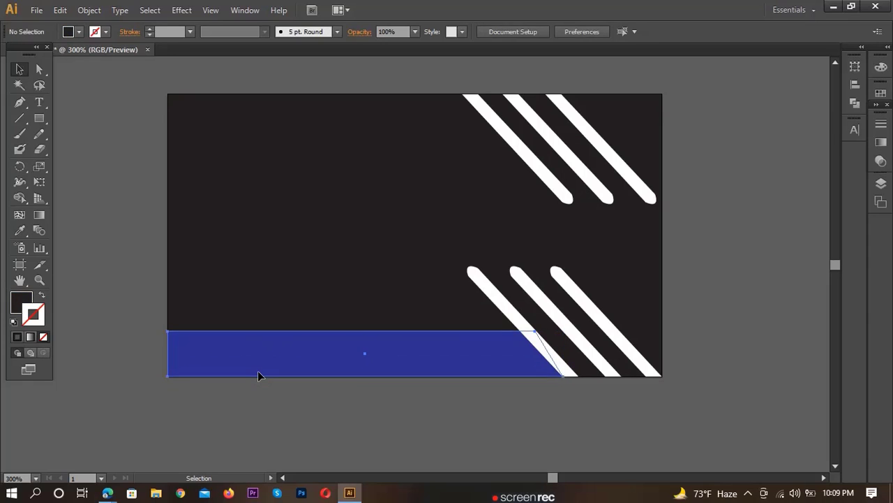
Step: Try filling the blue band black, then undo to restore it and the thin dark strip
click(259, 373)
click(67, 31)
click(36, 53)
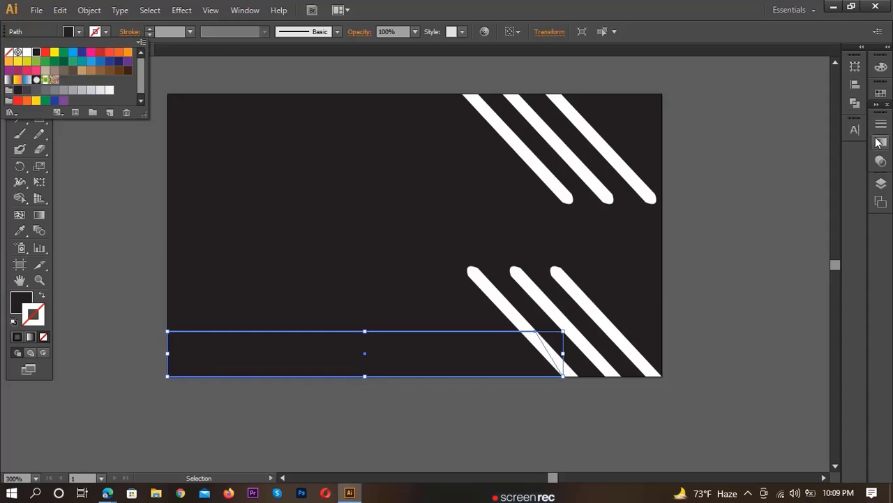
click(493, 361)
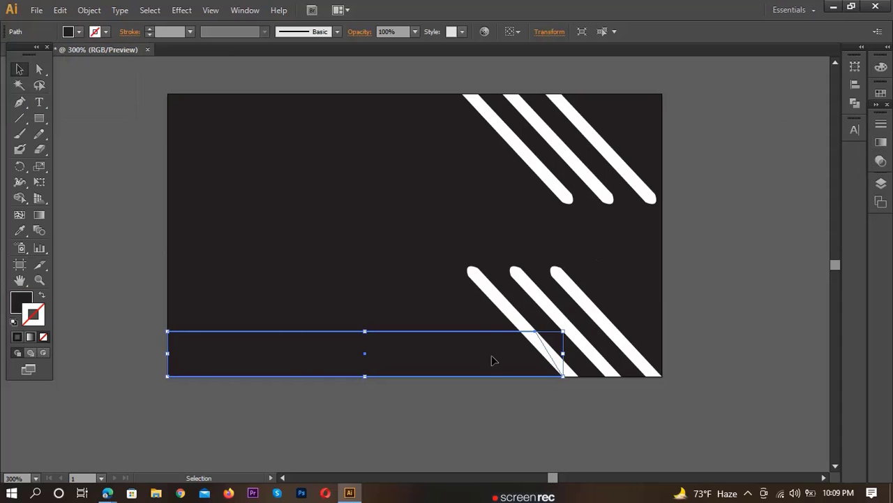
right_click(492, 360)
click(542, 156)
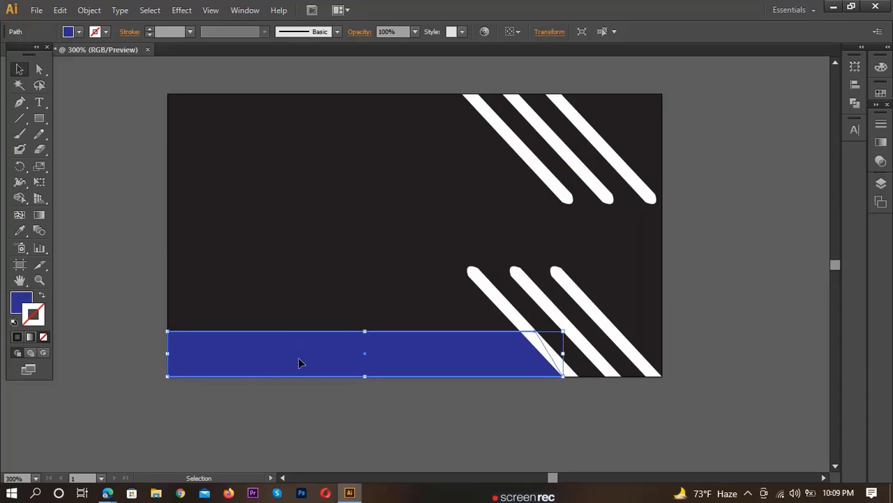
key(ctrl+z)
click(268, 409)
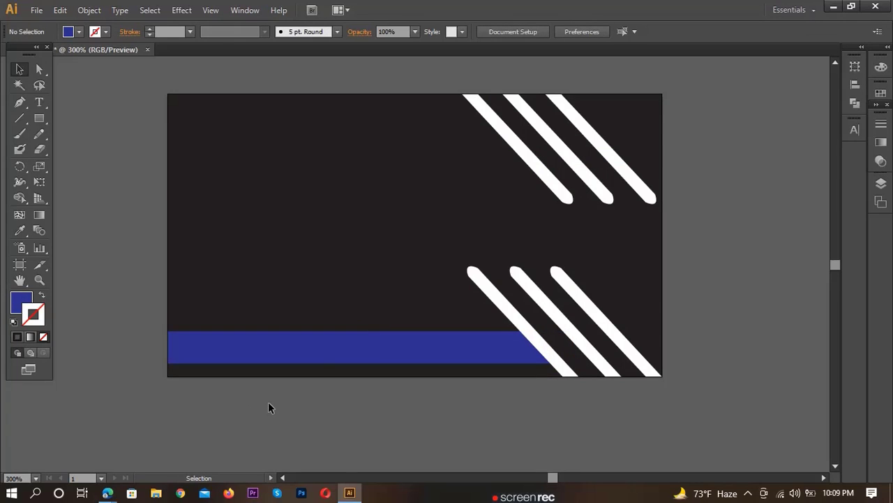
scroll(386, 421, up, 1)
scroll(387, 421, down, 1)
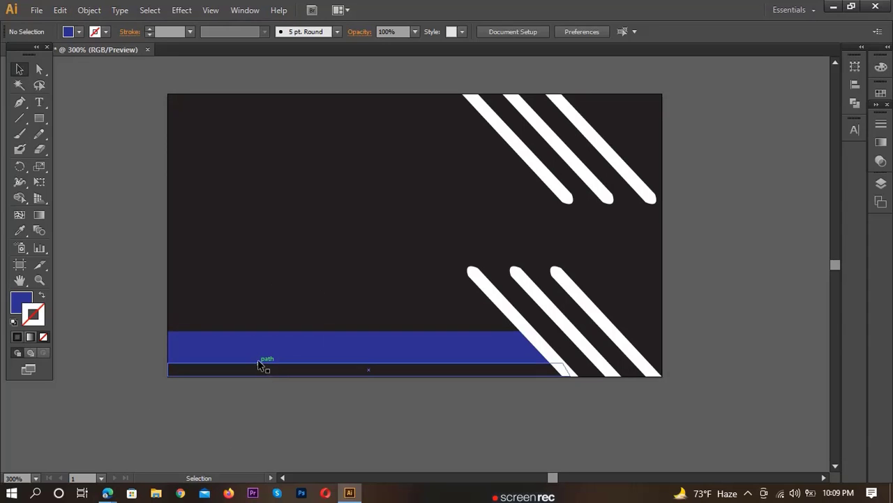
click(208, 279)
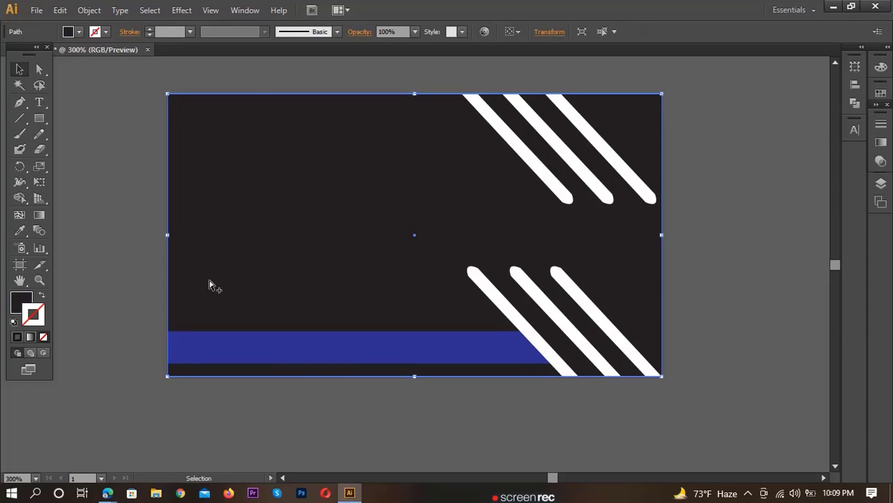
Step: Set the card background fill to pure black in the Color Picker
double_click(23, 301)
click(527, 403)
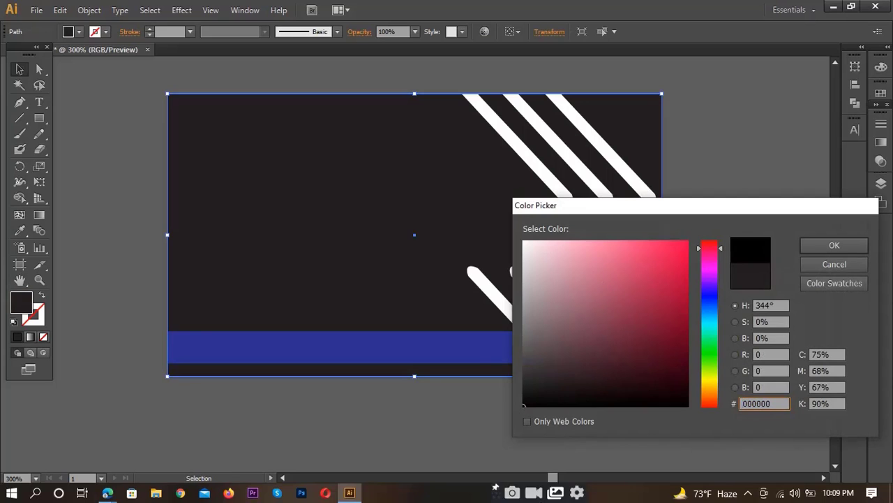
click(838, 246)
click(100, 164)
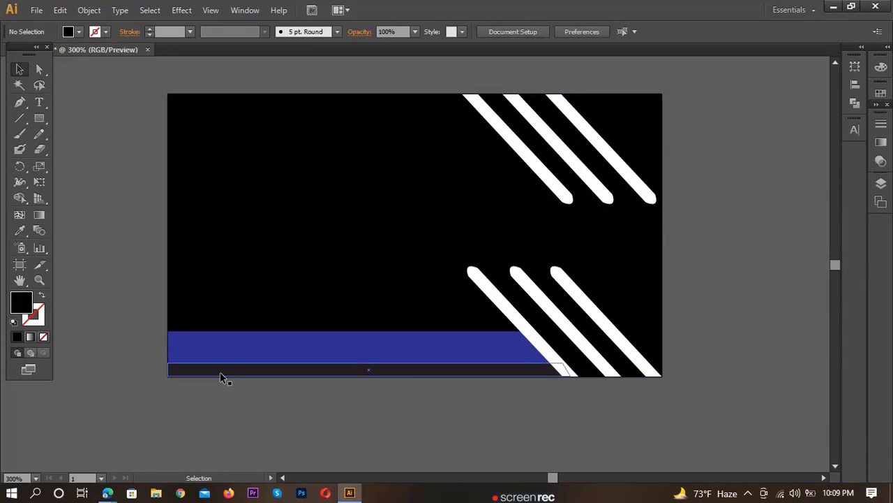
Step: Make the thin bottom strip black by sampling it with the Eyedropper
click(220, 370)
click(70, 31)
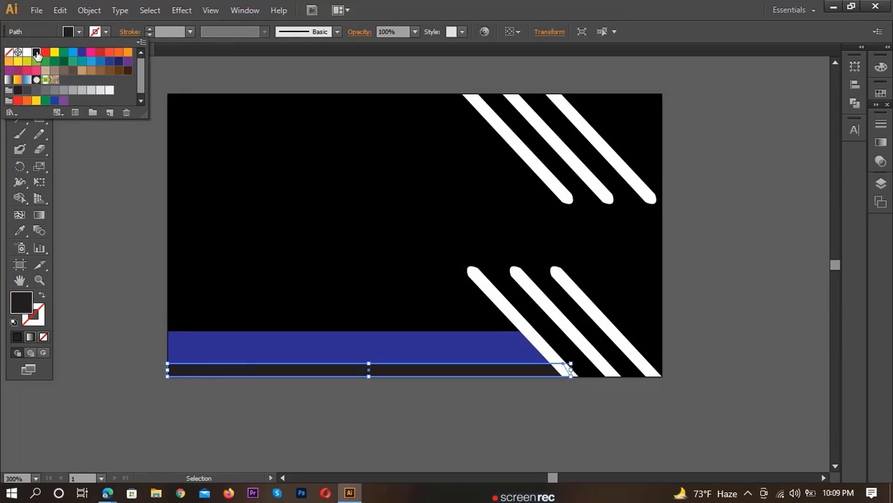
key(Escape)
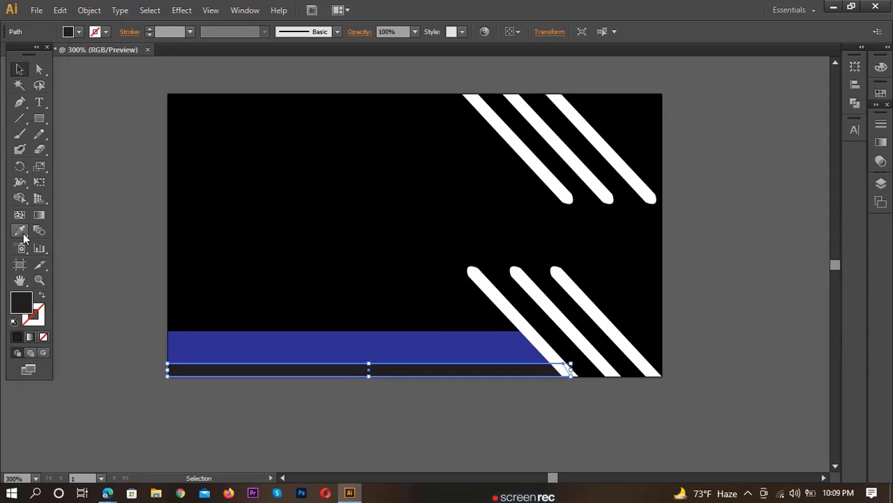
click(19, 231)
click(319, 240)
click(19, 70)
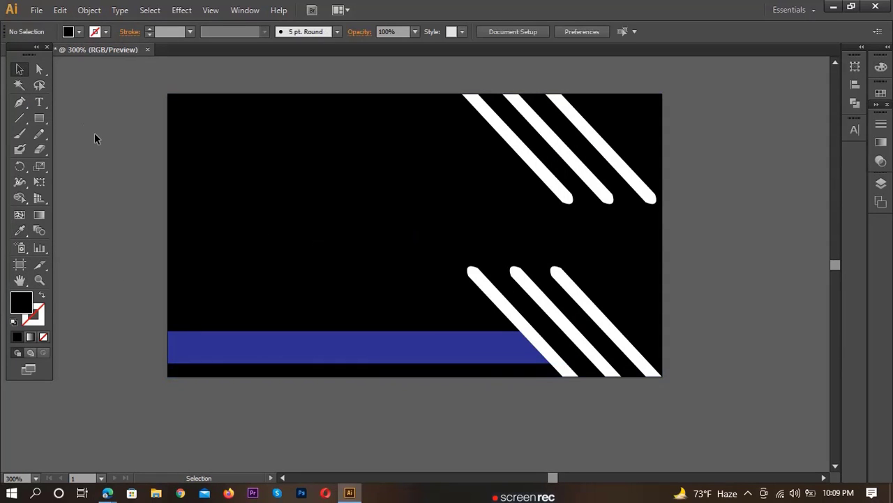
Step: Change the blue band's fill to the red swatch
click(251, 348)
click(69, 31)
click(47, 56)
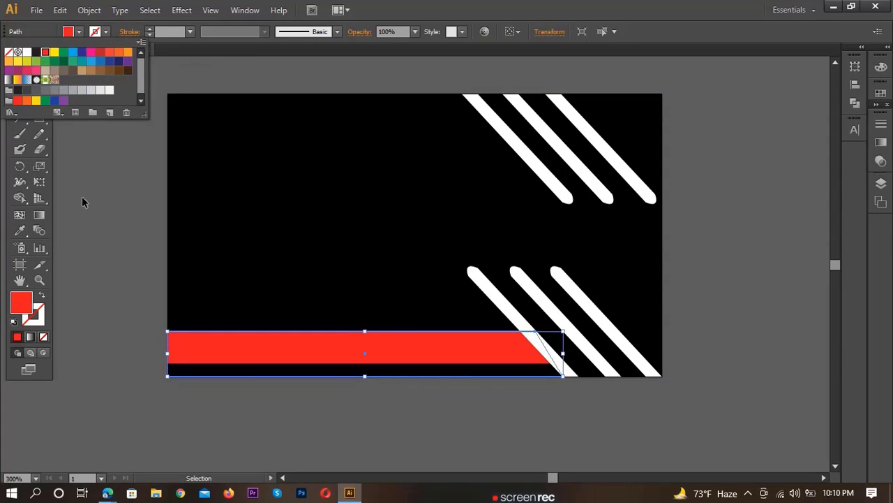
click(84, 213)
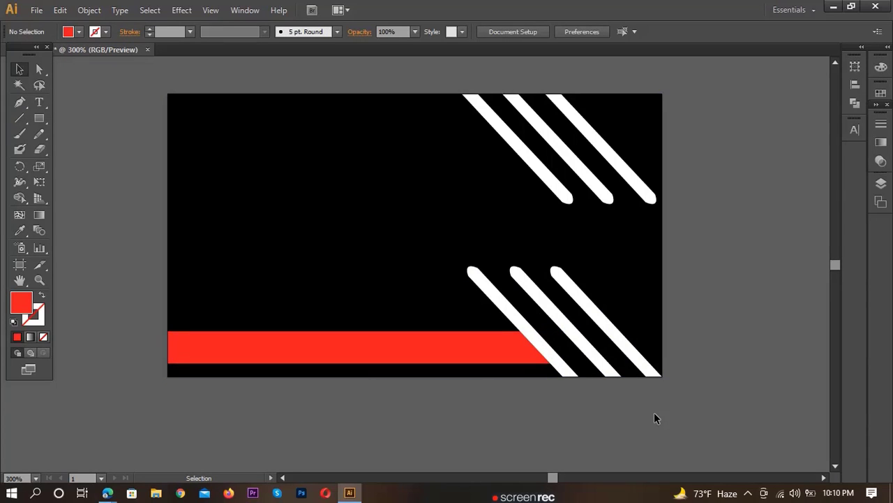
scroll(654, 417, up, 1)
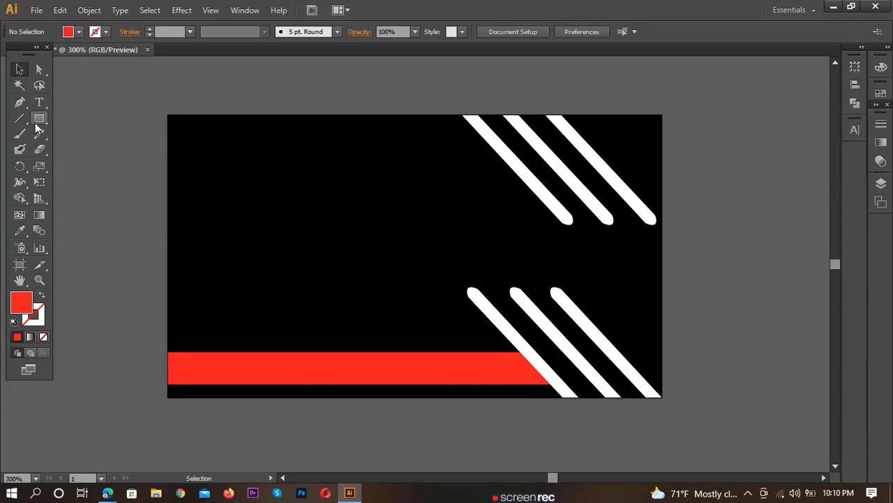
click(39, 102)
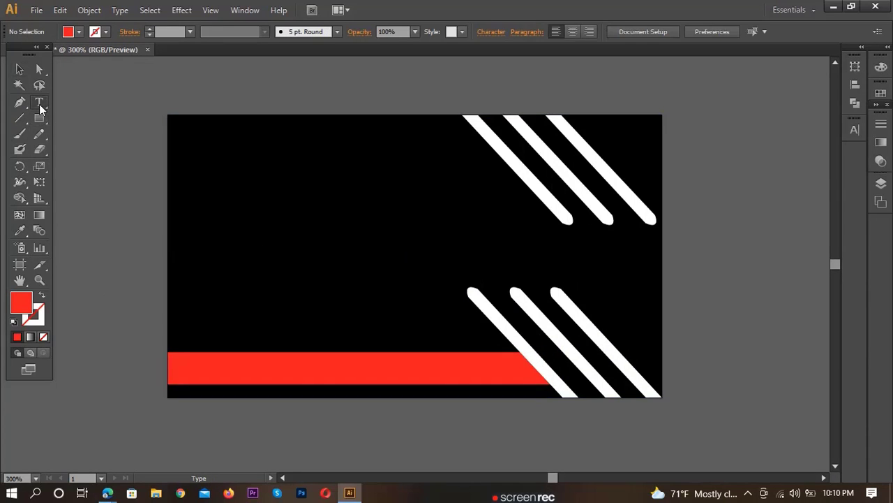
click(20, 69)
click(36, 10)
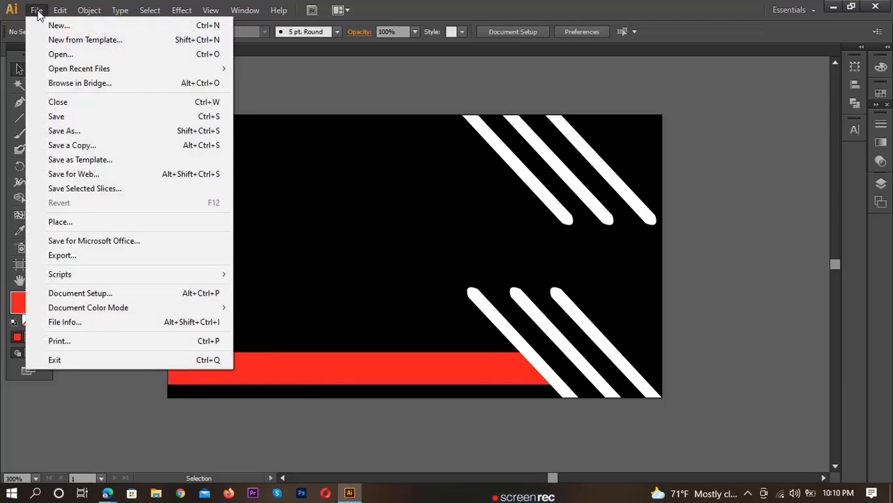
Step: Place the ali logo image, shrink it and embed it in the document
click(78, 225)
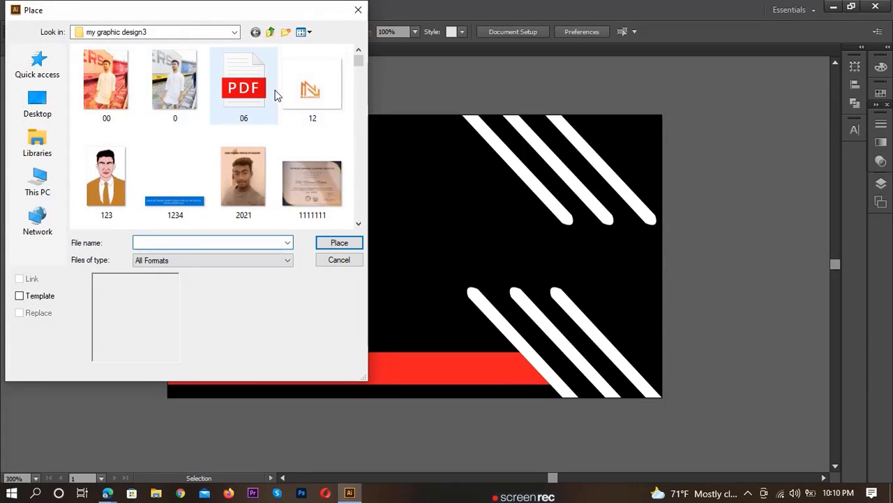
scroll(275, 90, down, 5)
scroll(273, 94, down, 2)
click(175, 187)
click(334, 245)
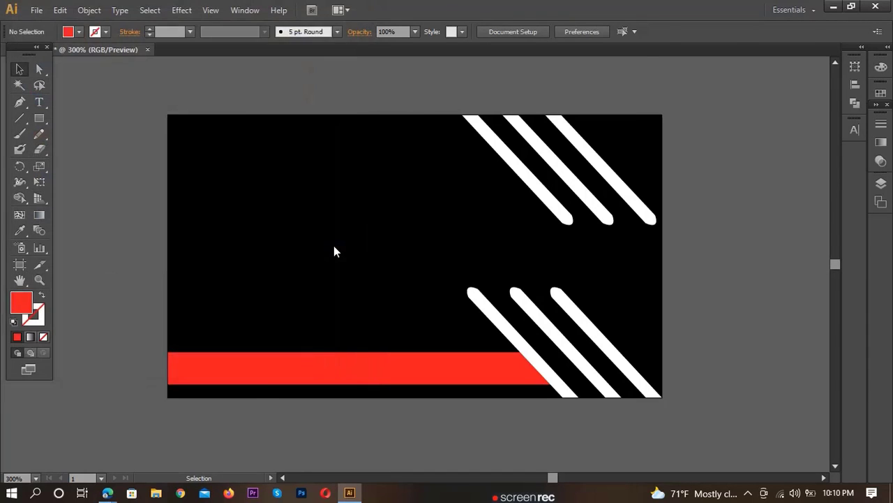
key(ctrl+minus)
key(ctrl+minus)
key(ctrl+minus)
key(ctrl+minus)
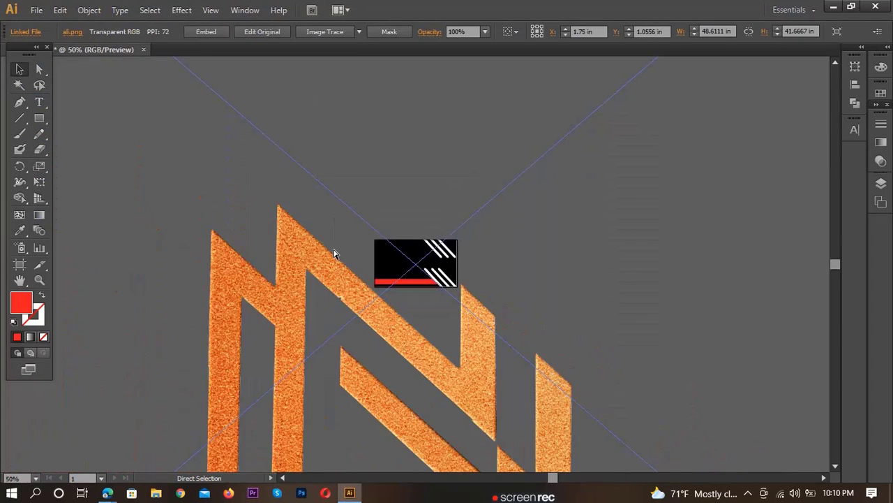
key(ctrl+minus)
key(ctrl+minus)
key(ctrl+minus)
key(ctrl+minus)
drag(557, 143, 292, 343)
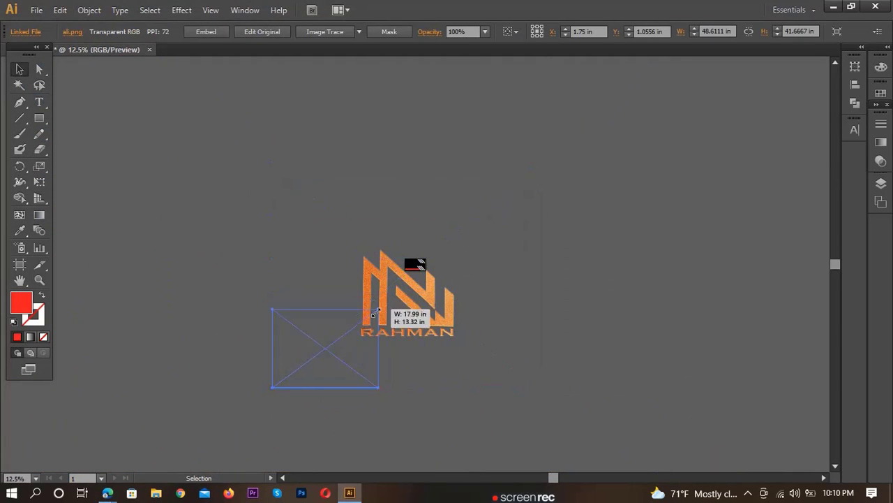
click(222, 32)
Step: Scale the logo to a small size and move it onto the card
drag(283, 383, 411, 264)
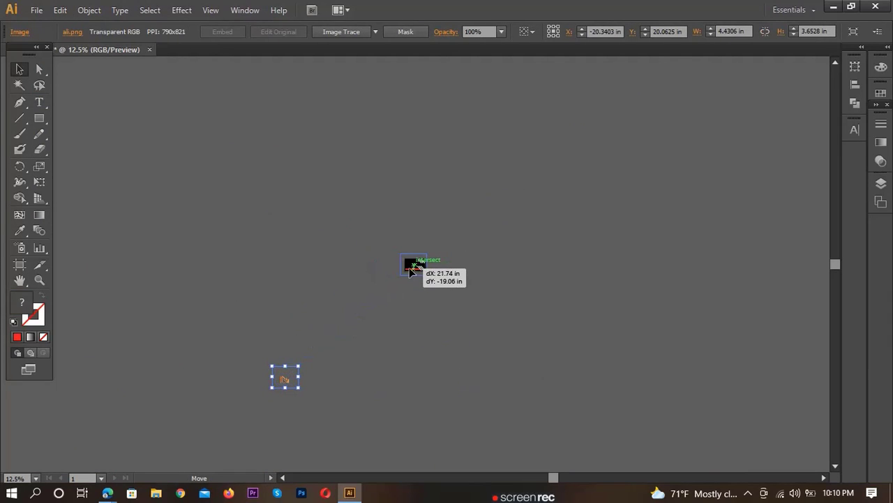
key(ctrl+plus)
scroll(412, 270, up, 3)
scroll(411, 270, up, 3)
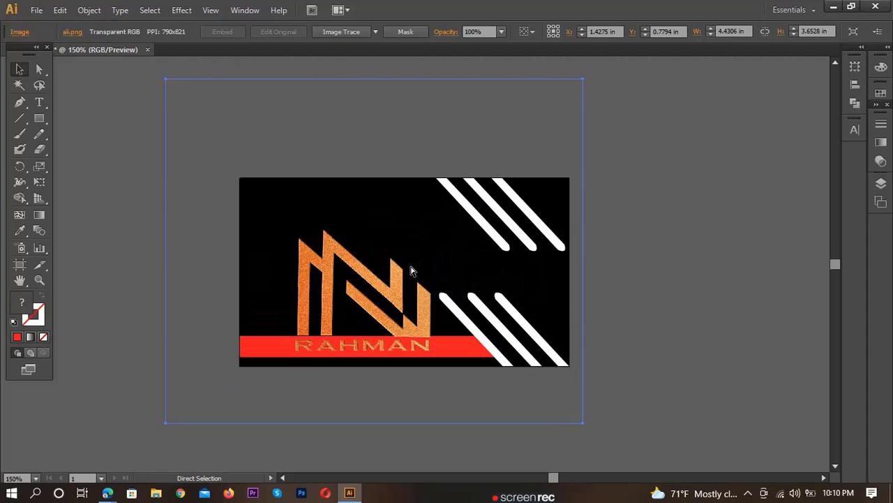
drag(583, 79, 253, 355)
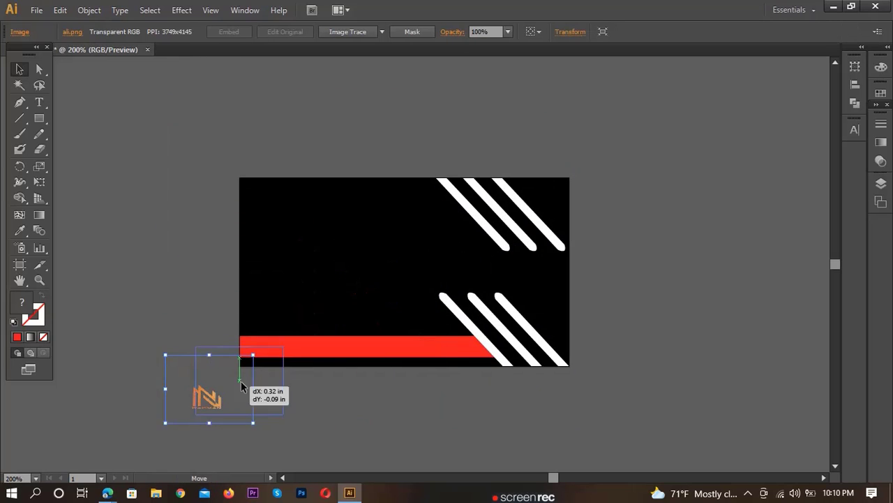
mouse_move(209, 397)
mouse_down()
mouse_move(438, 264)
mouse_move(299, 223)
mouse_up()
drag(340, 183, 386, 135)
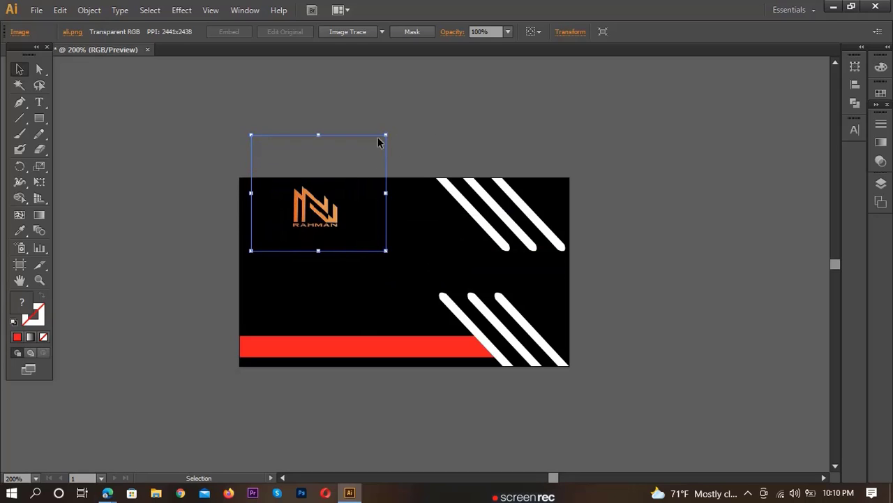
mouse_move(313, 217)
mouse_down()
mouse_move(313, 230)
mouse_move(294, 223)
mouse_up()
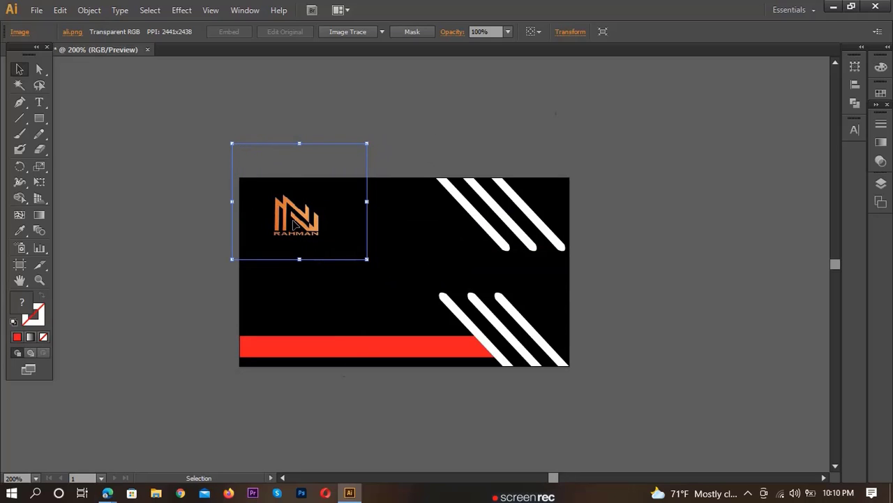
key(Return)
click(496, 344)
Step: Centre the logo between the stripe groups and select the black background
click(19, 69)
click(344, 307)
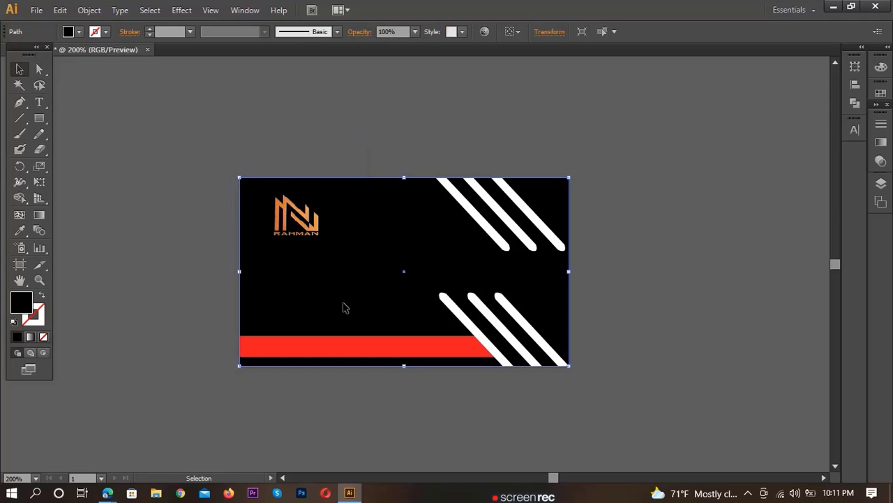
click(166, 380)
drag(235, 144, 367, 259)
drag(290, 224, 441, 263)
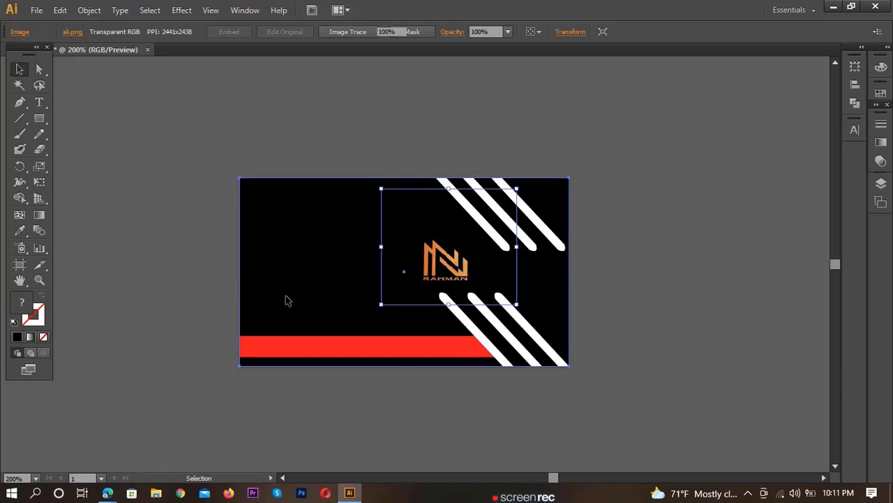
click(287, 300)
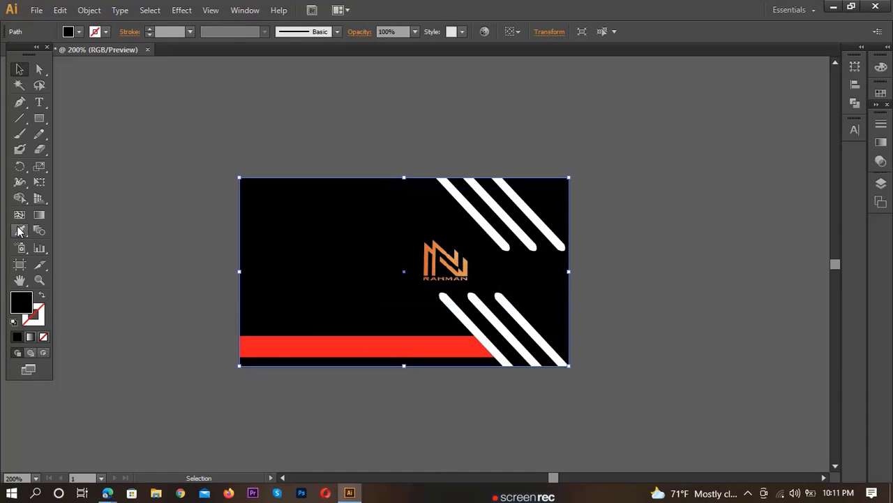
Step: Recolour the red bottom bar with the logo's orange using the Eyedropper
click(279, 357)
click(20, 230)
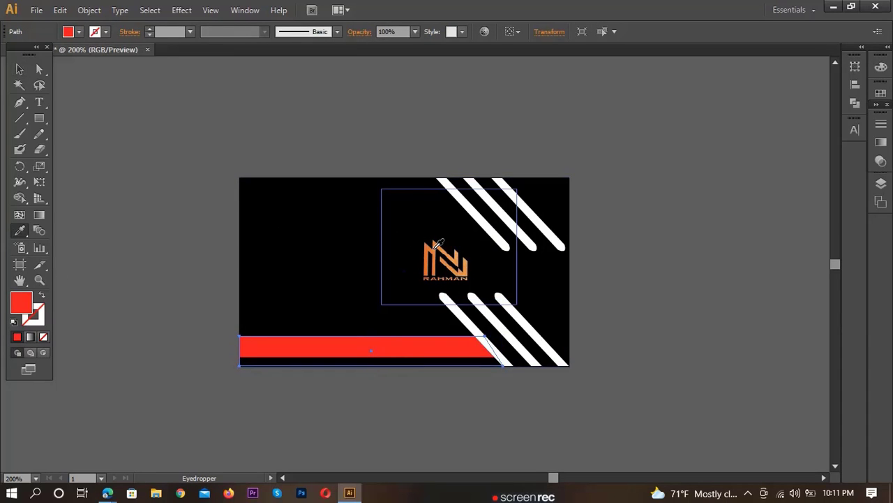
click(434, 247)
click(20, 68)
click(88, 135)
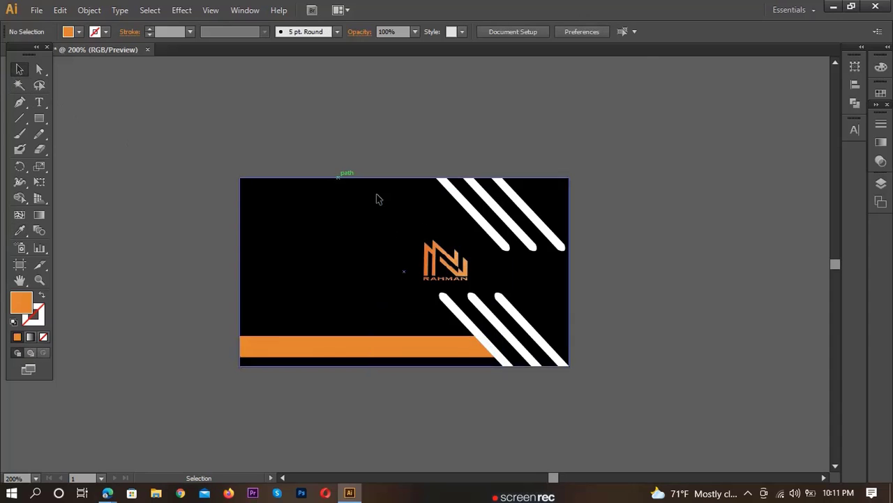
Step: Make one lower-right stripe orange by sampling the bar
click(479, 219)
click(474, 299)
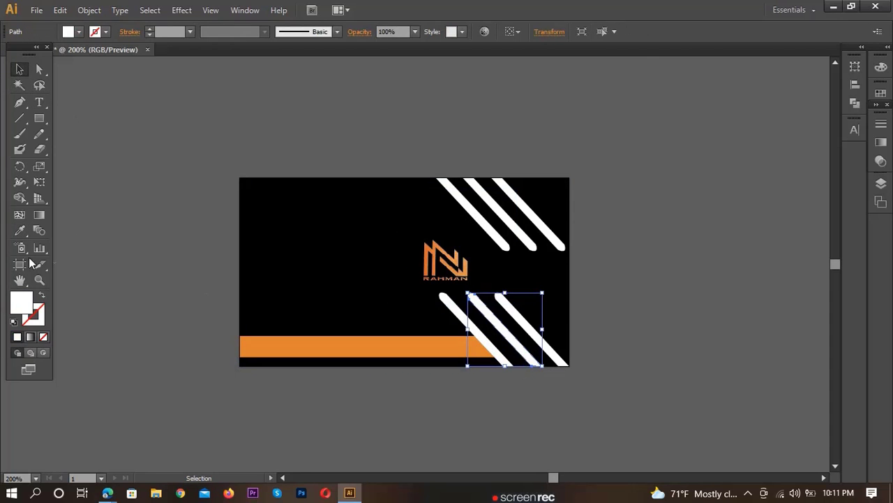
click(20, 230)
click(377, 344)
click(20, 69)
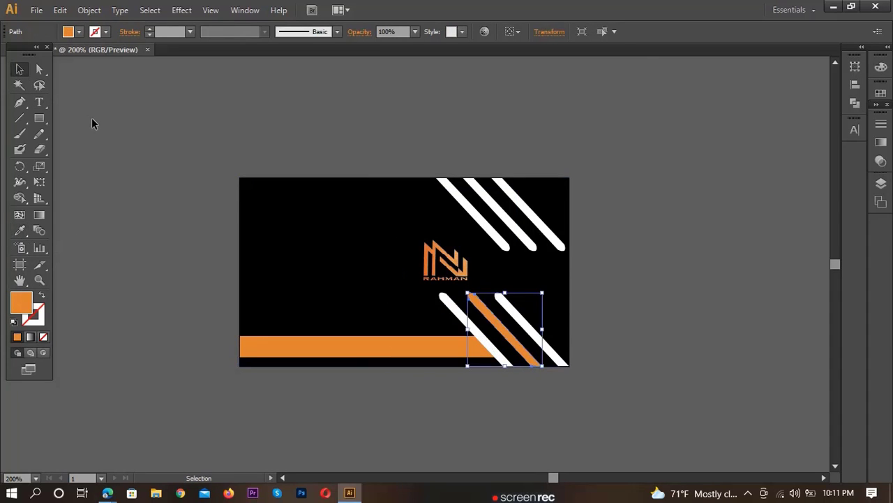
click(91, 124)
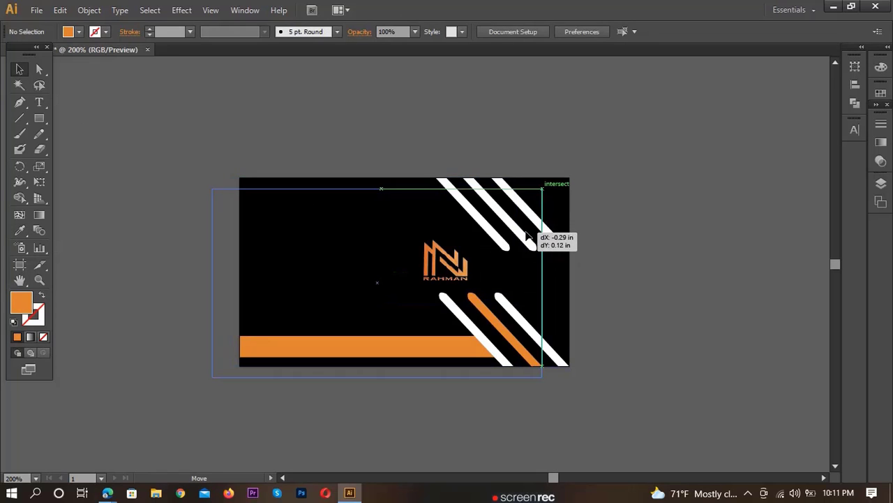
Step: Undo an accidental background move and turn the three upper-right stripes orange
drag(556, 227, 530, 236)
key(ctrl+z)
click(501, 262)
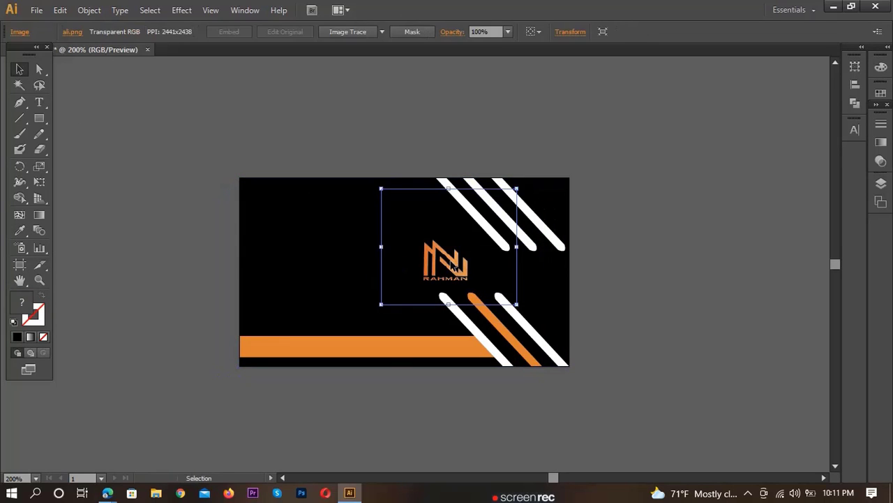
key(ctrl+shift+a)
drag(494, 237, 488, 248)
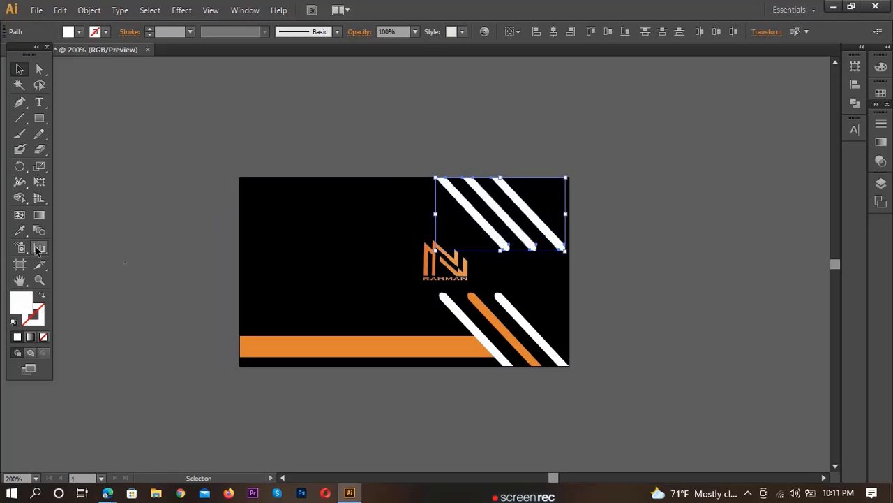
click(25, 234)
click(398, 343)
key(v)
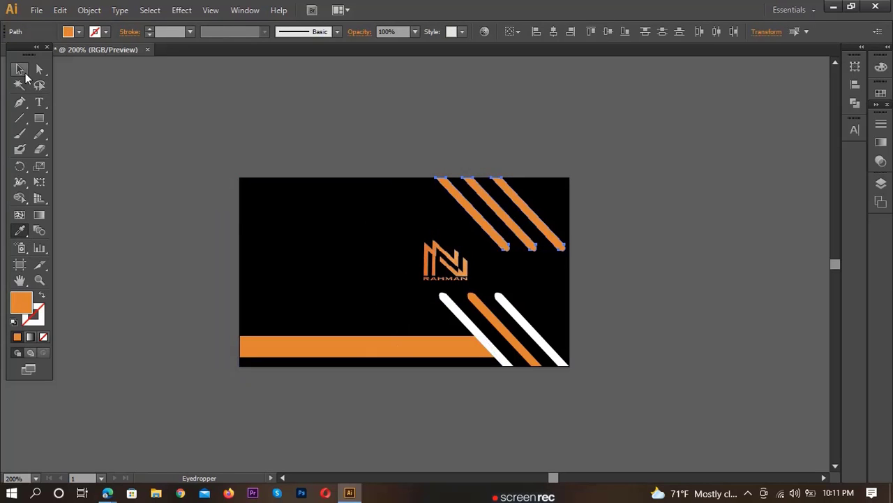
click(157, 159)
Step: Turn the three lower-right stripes orange to match the bar
drag(539, 325, 352, 297)
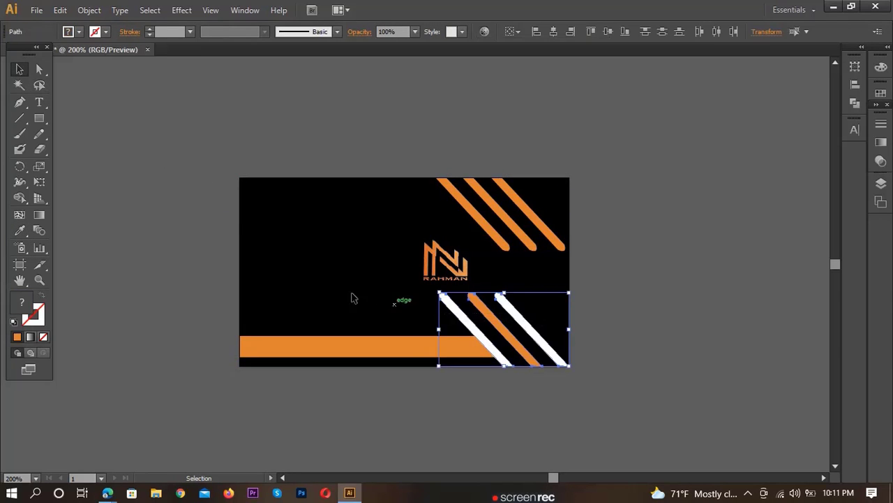
click(21, 233)
click(445, 252)
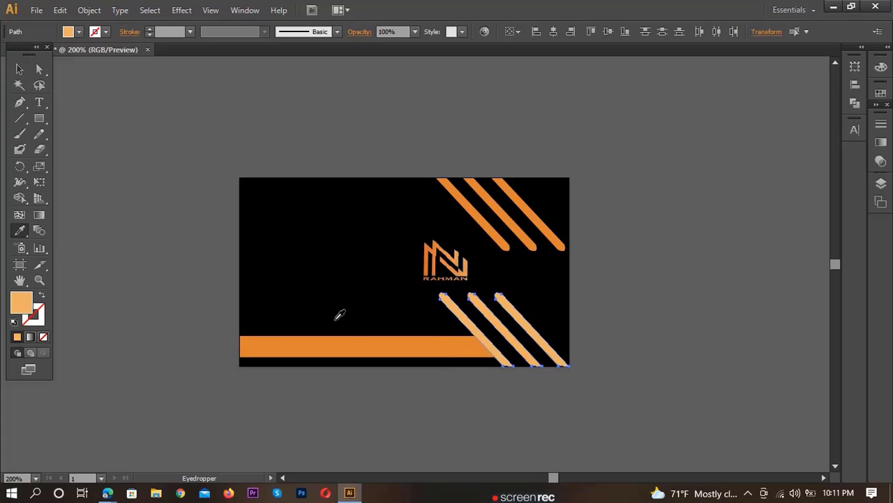
click(353, 343)
click(19, 69)
click(157, 181)
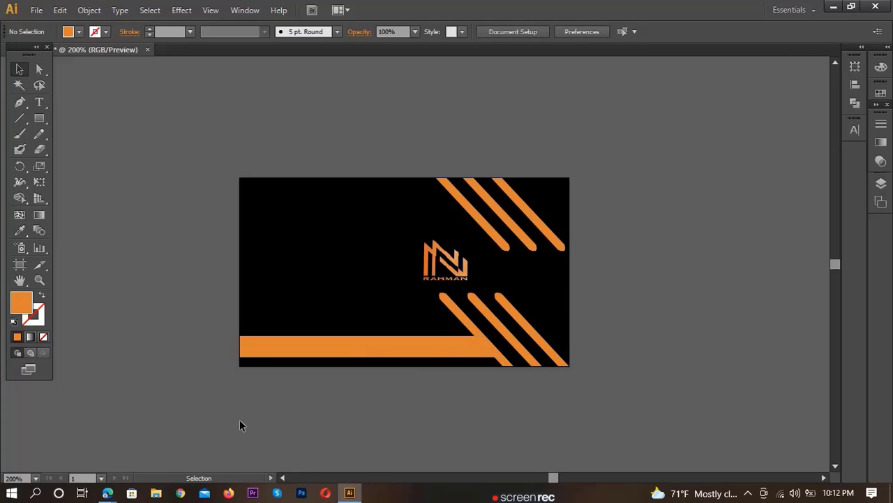
mouse_move(107, 493)
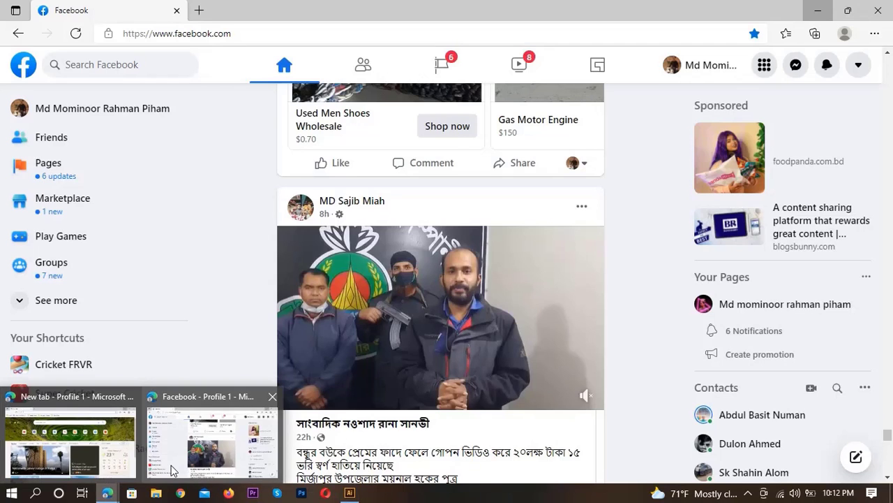
Step: In a new Edge tab, search Bing for 'plat icon' and open flaticon.com
click(209, 432)
click(199, 11)
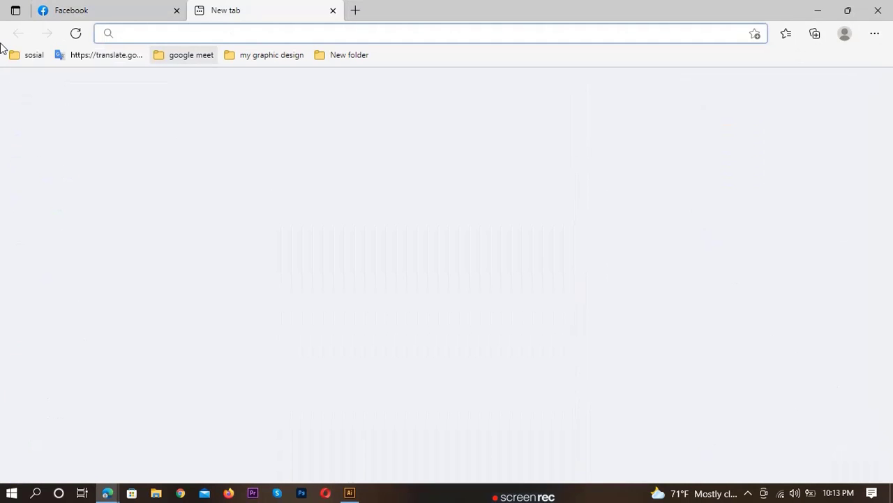
text(plat )
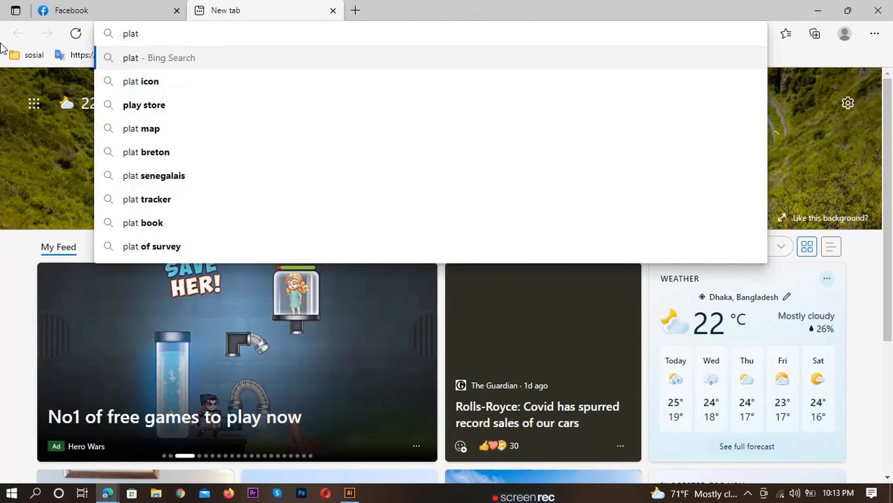
text(i)
click(148, 62)
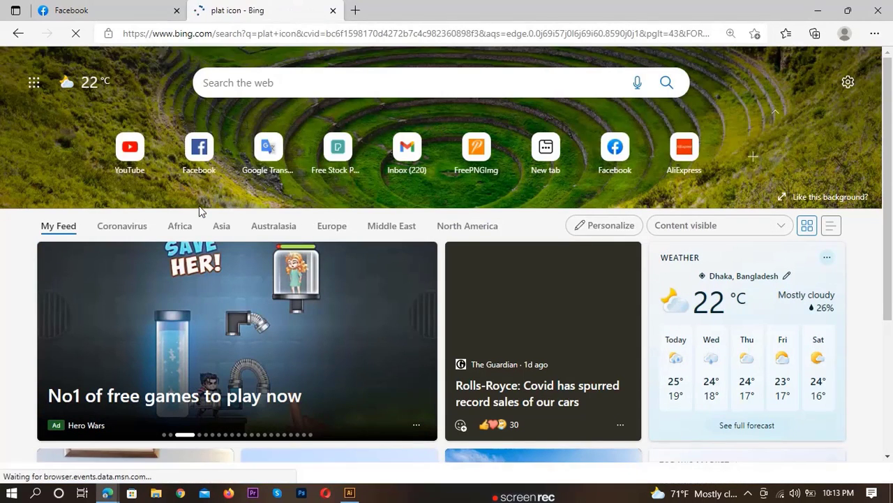
scroll(309, 354, down, 5)
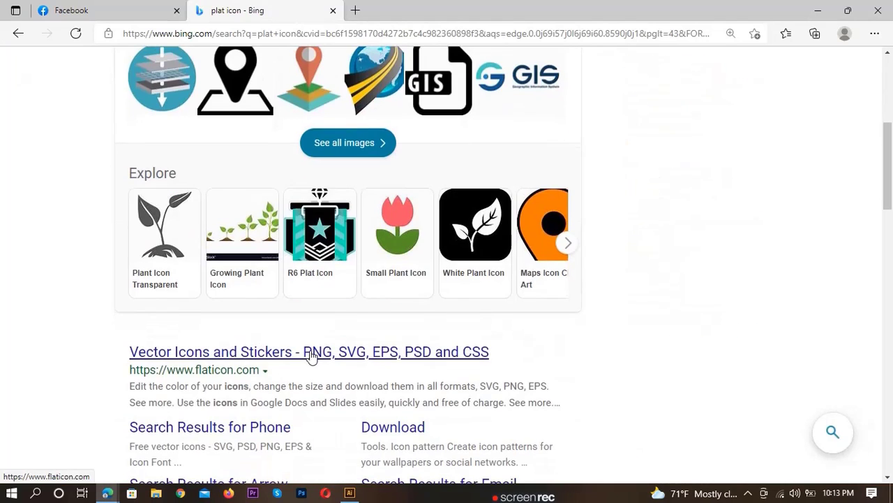
click(263, 361)
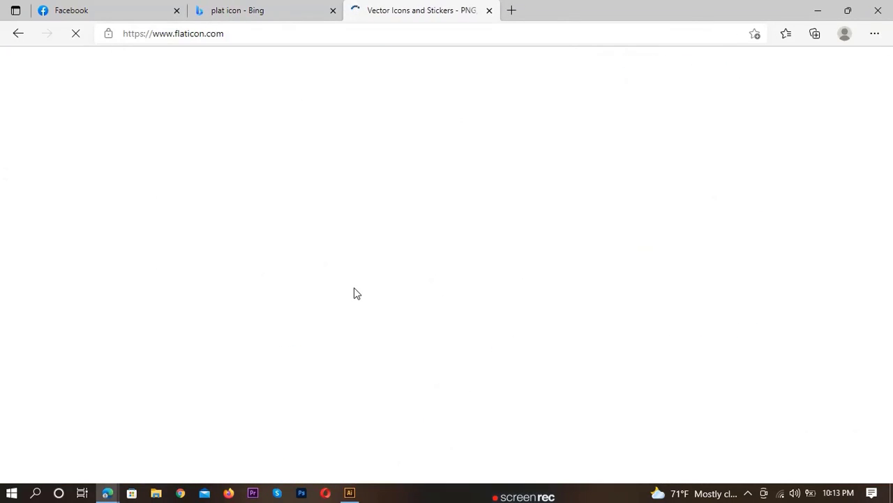
Step: Search Flaticon for 'phone' icons
scroll(373, 323, down, 2)
scroll(372, 323, down, 4)
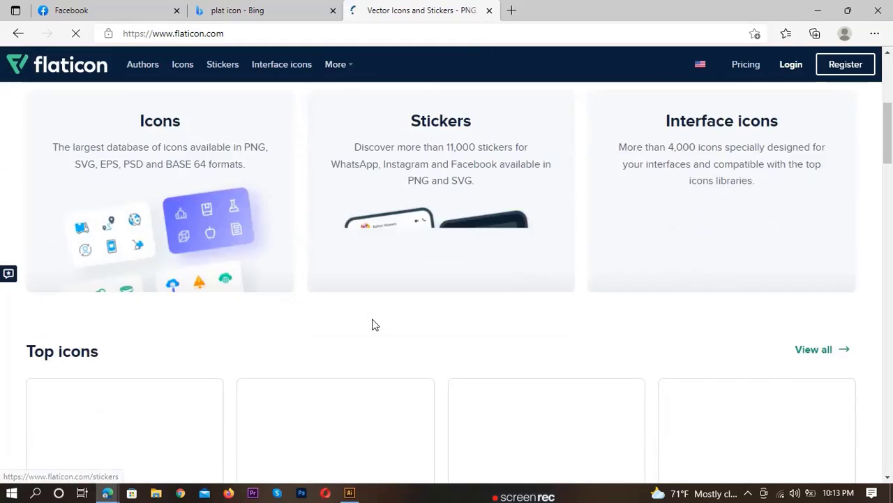
scroll(370, 325, down, 3)
scroll(370, 324, up, 3)
scroll(370, 326, up, 3)
scroll(365, 313, up, 2)
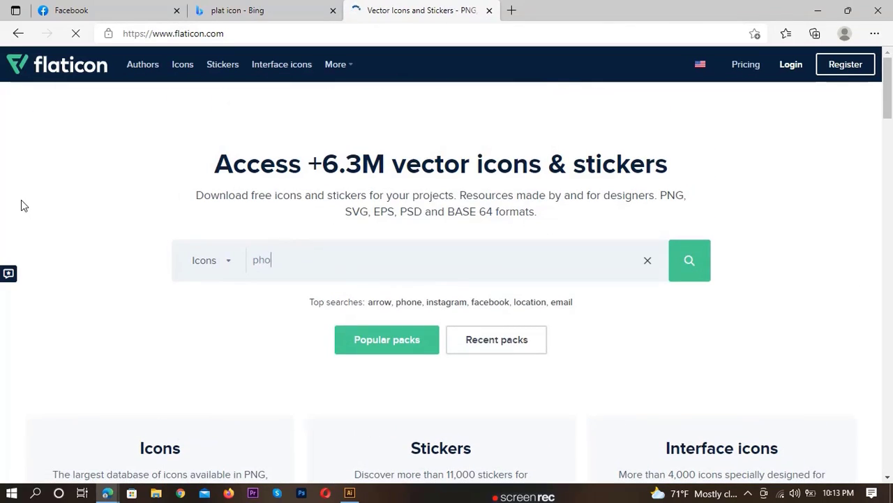
text(n)
click(219, 299)
Step: Free-download a phone call icon and dismiss the Google sign-in popup
scroll(437, 319, down, 2)
scroll(436, 319, down, 1)
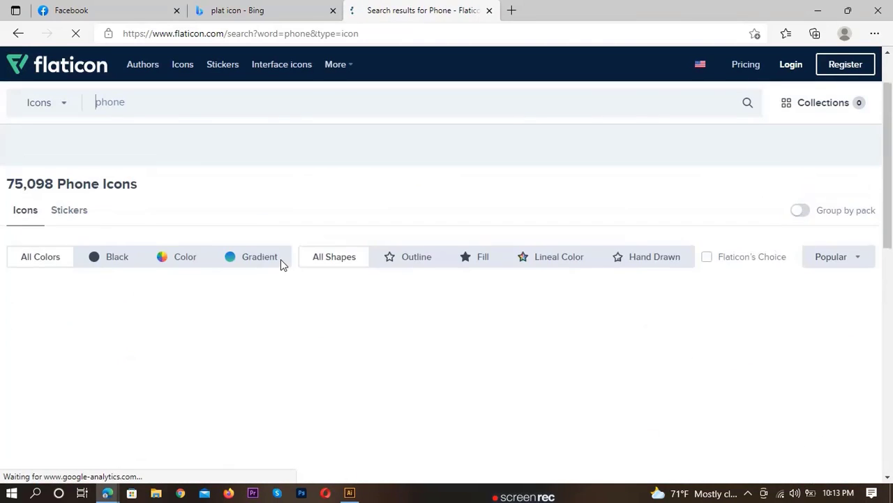
scroll(276, 279, down, 1)
scroll(282, 313, down, 1)
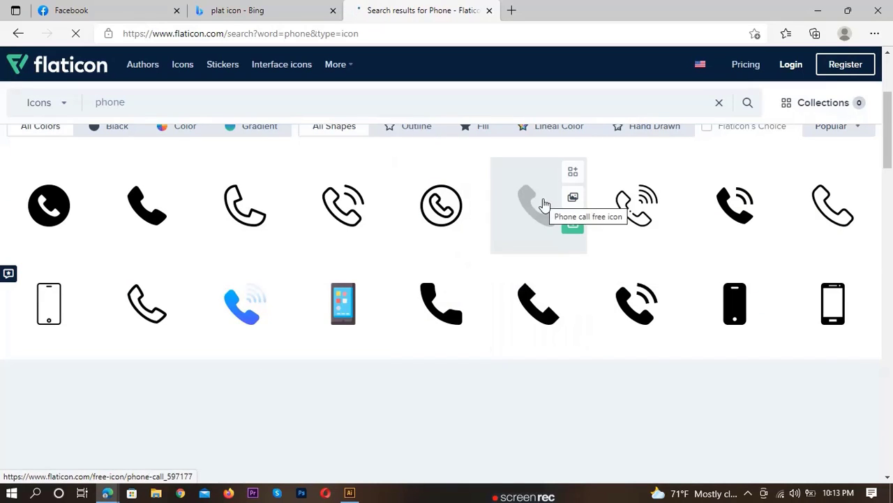
click(573, 224)
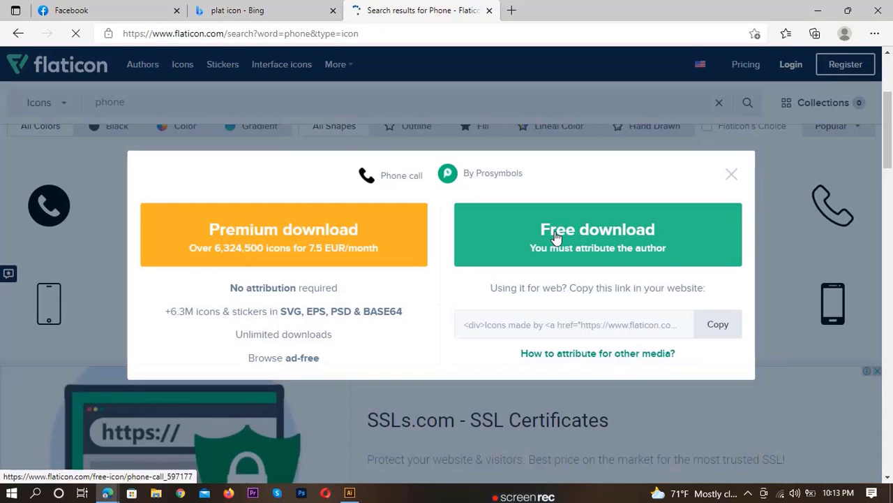
click(558, 236)
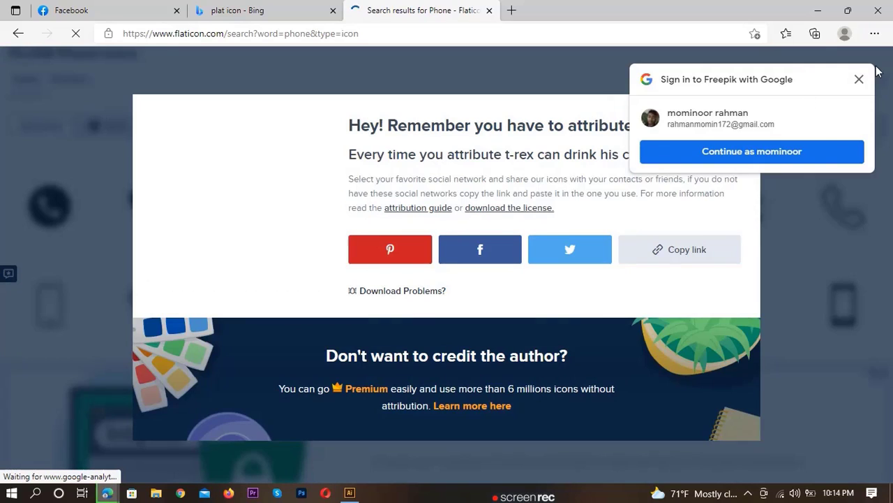
click(859, 79)
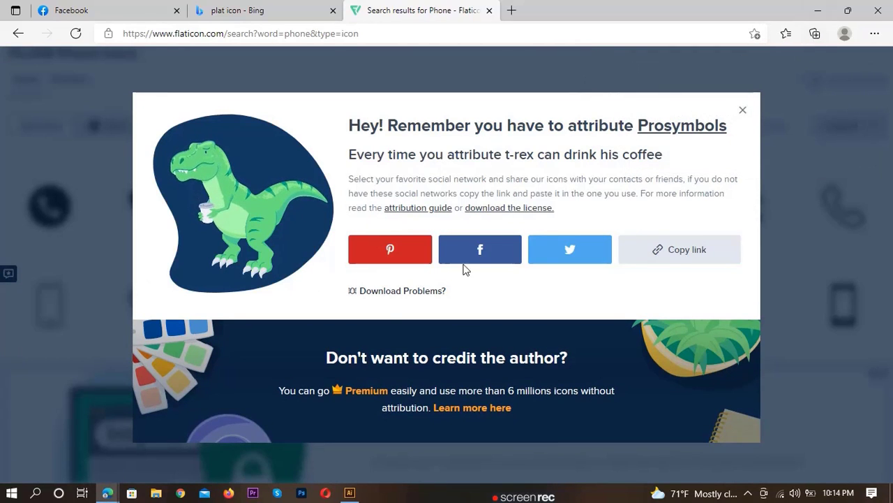
Step: Close the attribution reminder and download the solid black call icon as PNG (call.png)
click(815, 34)
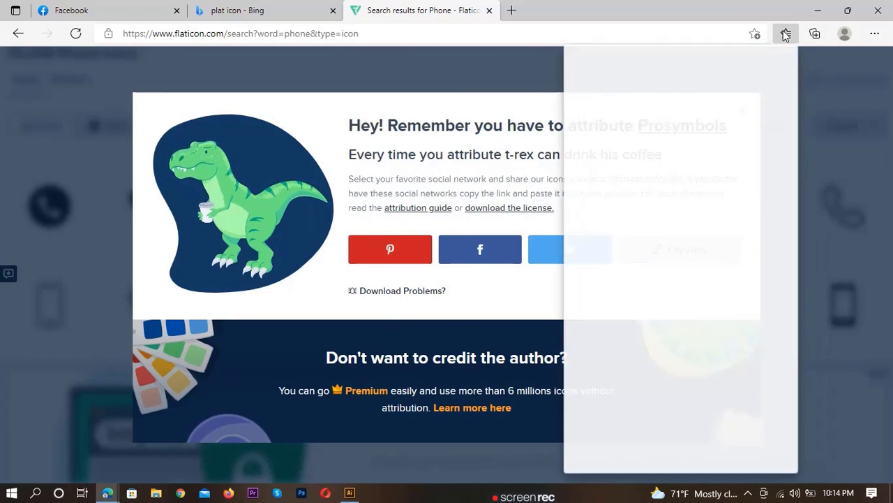
click(742, 110)
mouse_move(539, 205)
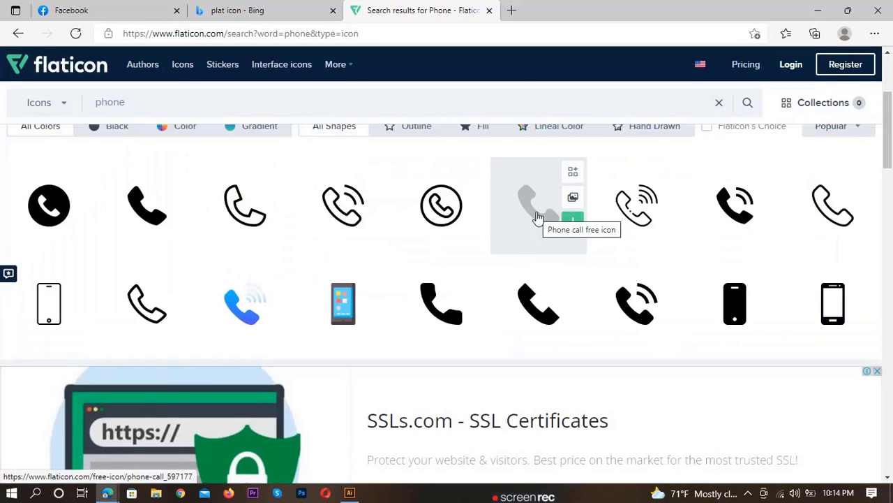
scroll(538, 216, down, 5)
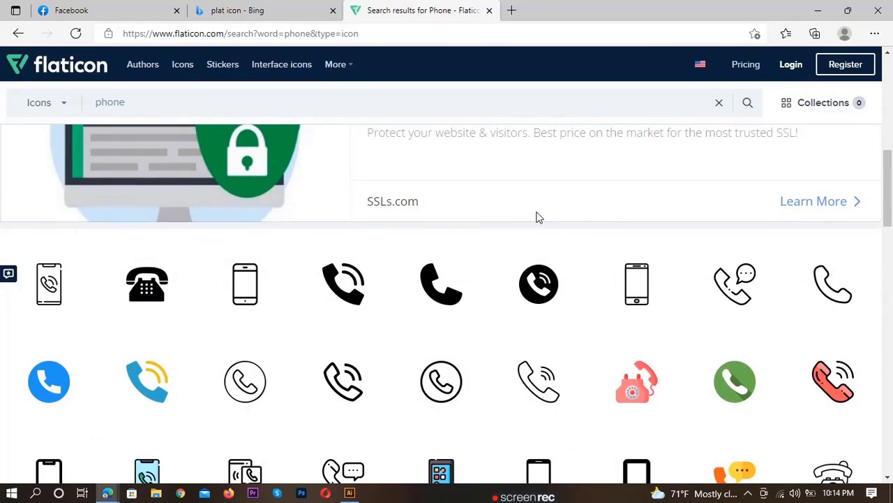
scroll(535, 218, down, 2)
scroll(517, 209, up, 3)
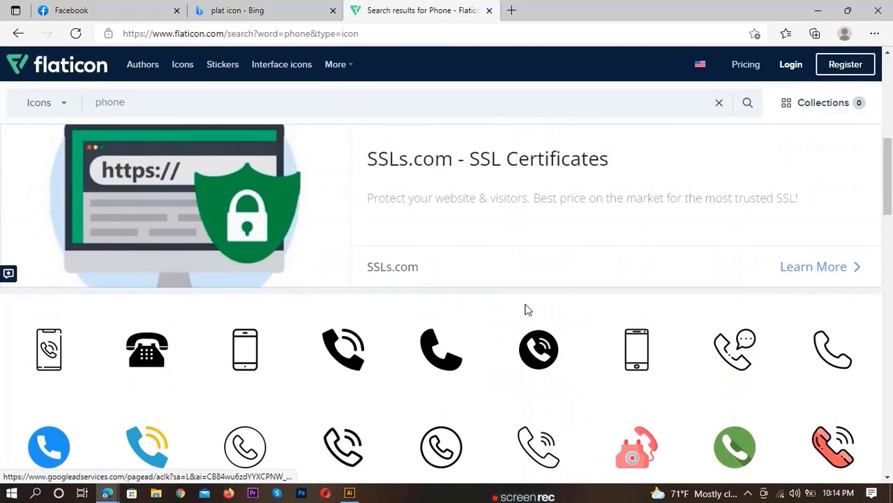
scroll(505, 371, up, 3)
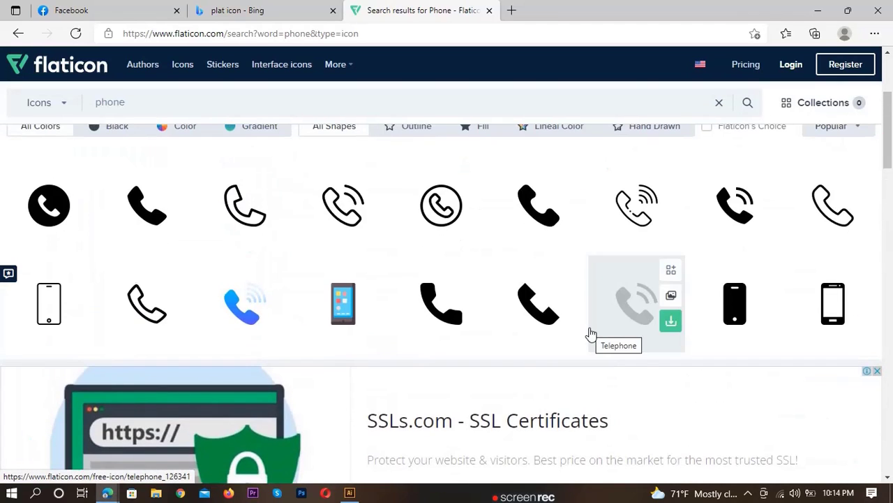
click(438, 302)
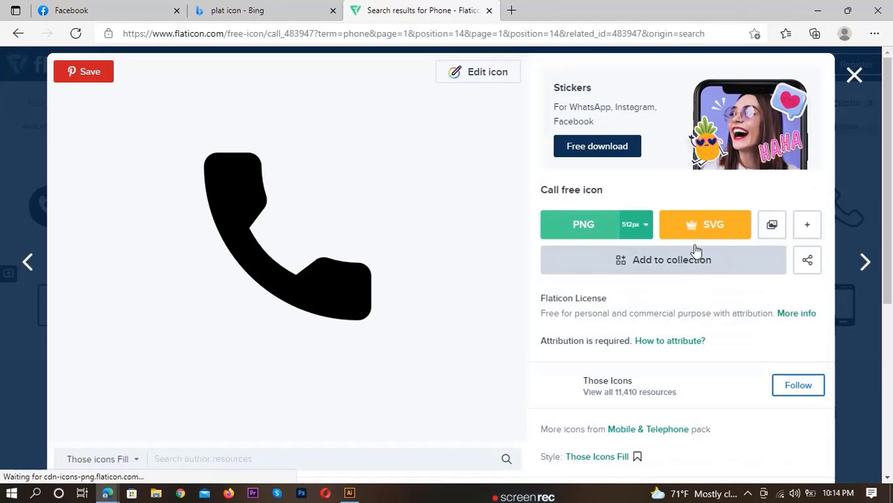
click(594, 231)
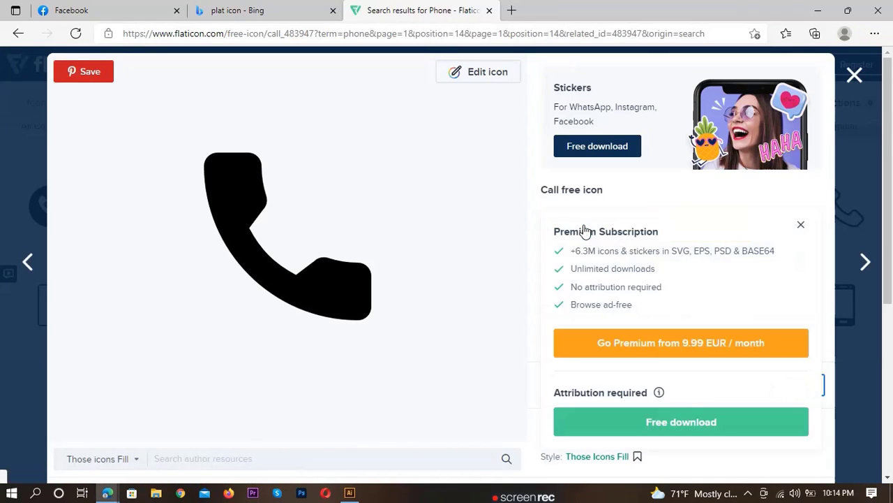
click(683, 427)
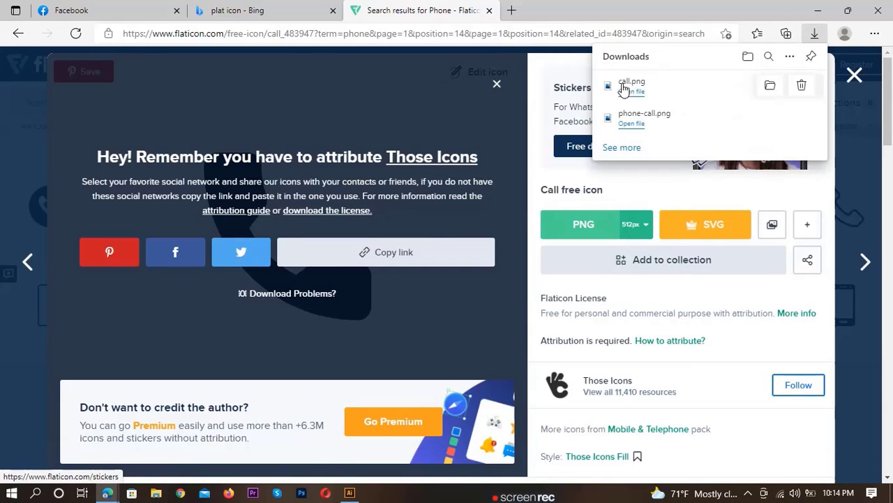
mouse_move(627, 92)
mouse_down()
mouse_move(345, 486)
mouse_move(329, 292)
mouse_up()
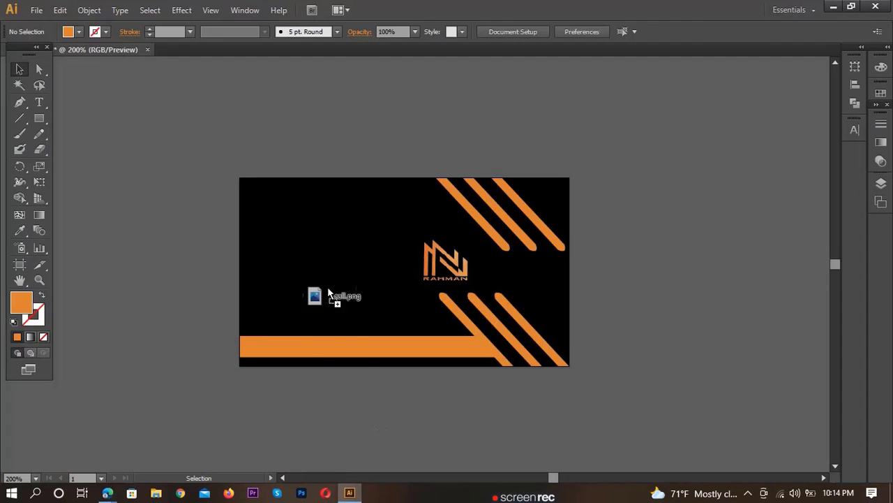
Step: Place call.png, scale it to a small icon and bring it to the front
drag(301, 263, 300, 263)
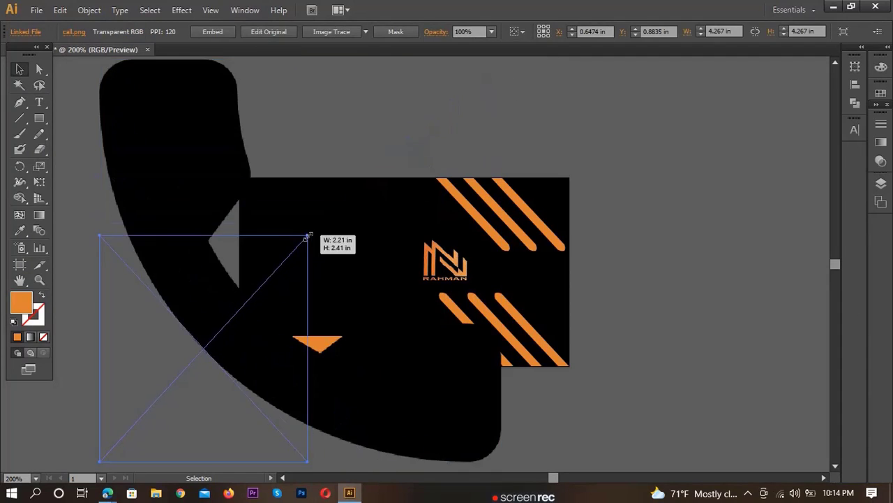
drag(499, 61, 323, 222)
key(ctrl+z)
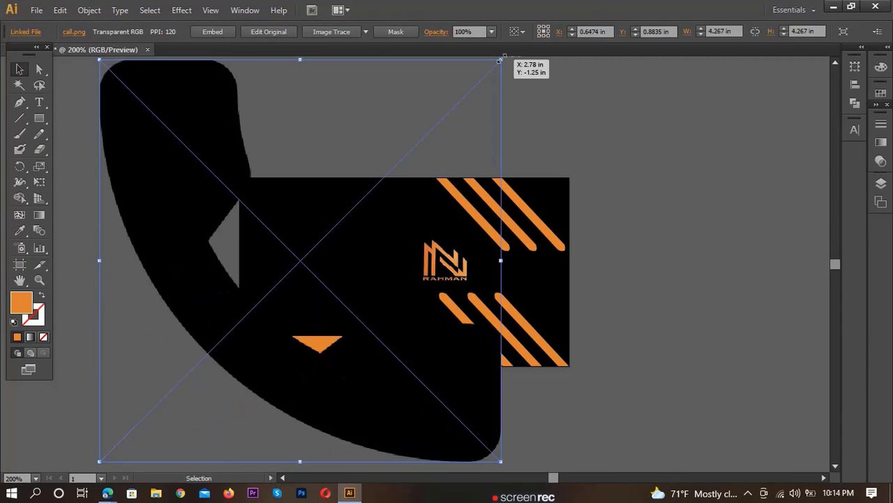
drag(500, 61, 317, 244)
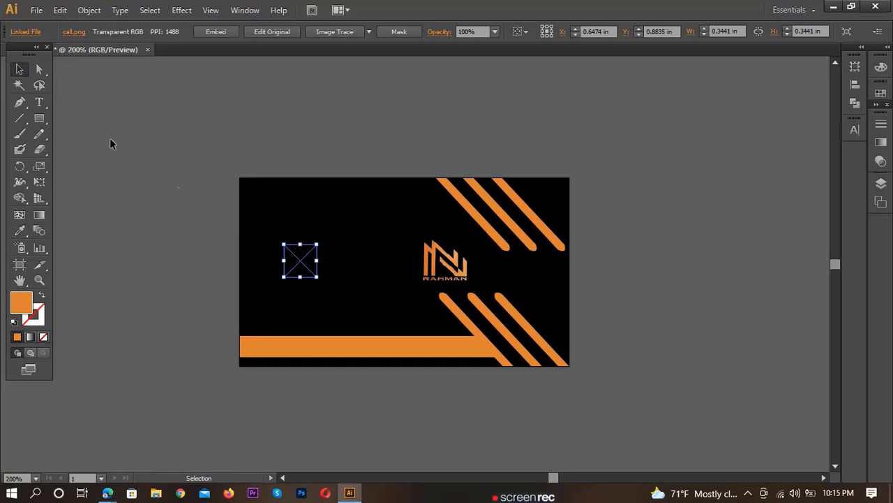
right_click(300, 260)
click(477, 339)
drag(300, 260, 627, 337)
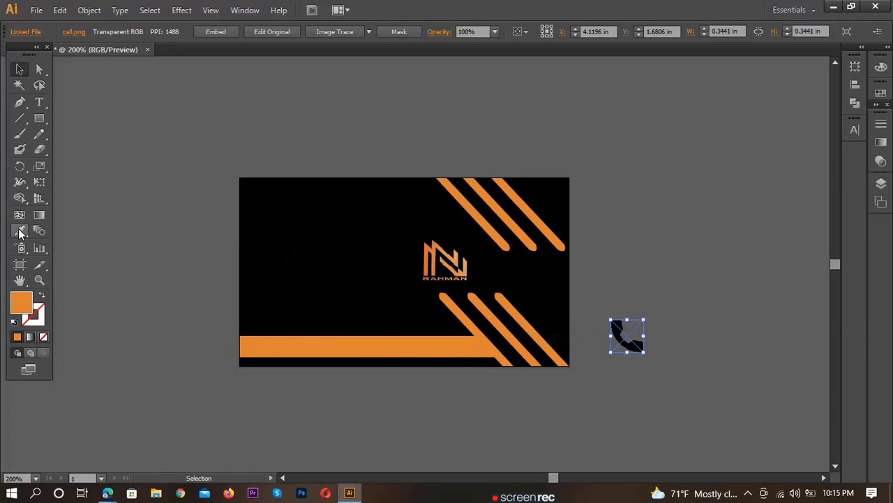
Step: Fine-tune the phone icon's position just outside the card's right edge
double_click(623, 337)
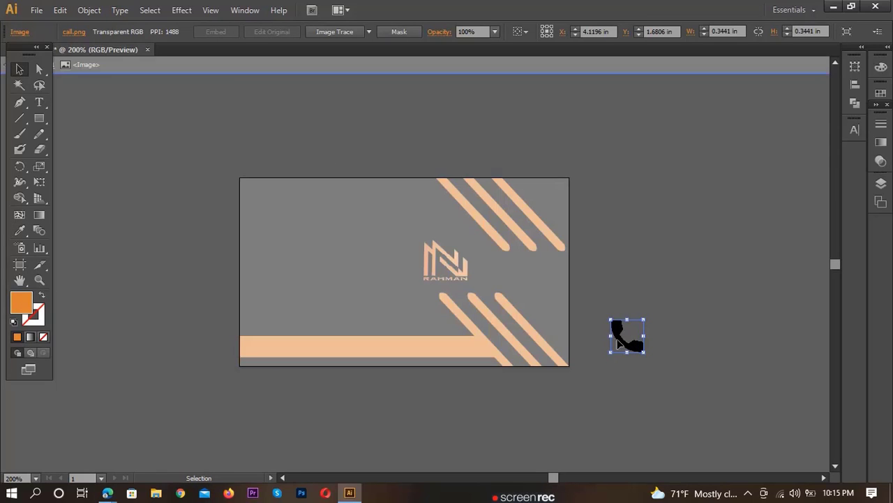
click(21, 231)
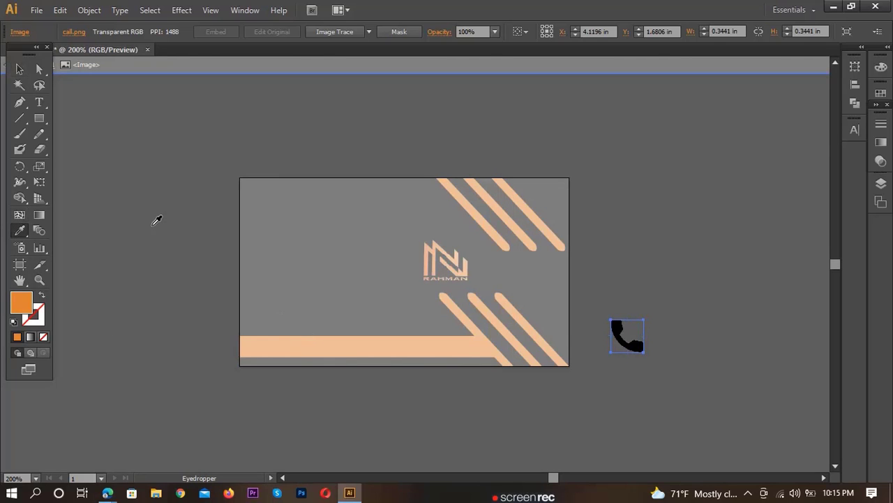
double_click(127, 164)
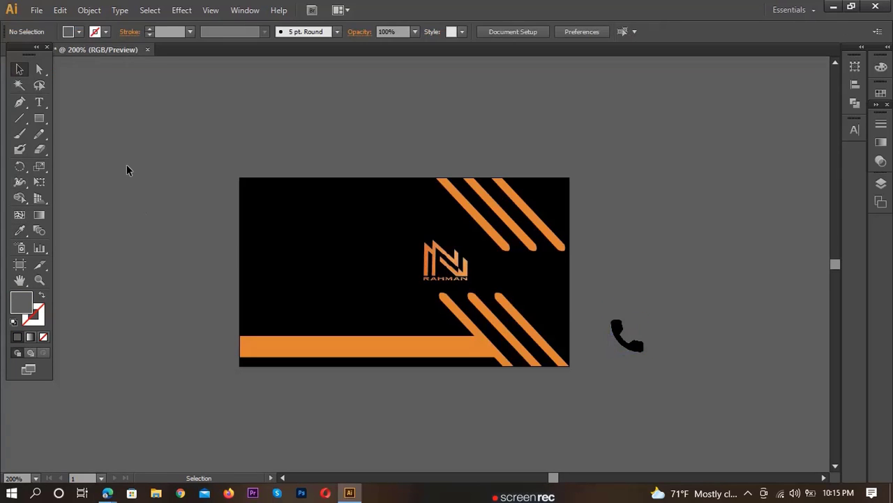
double_click(627, 335)
right_click(623, 340)
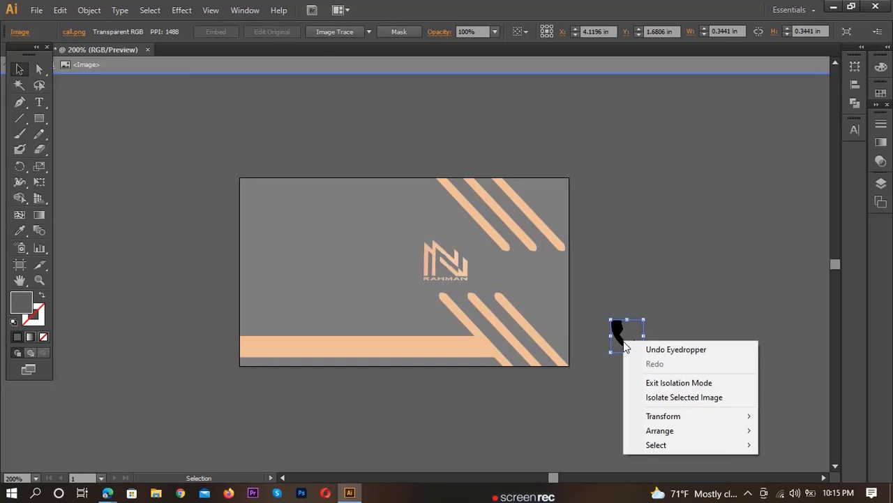
click(656, 381)
drag(632, 303, 632, 304)
double_click(631, 302)
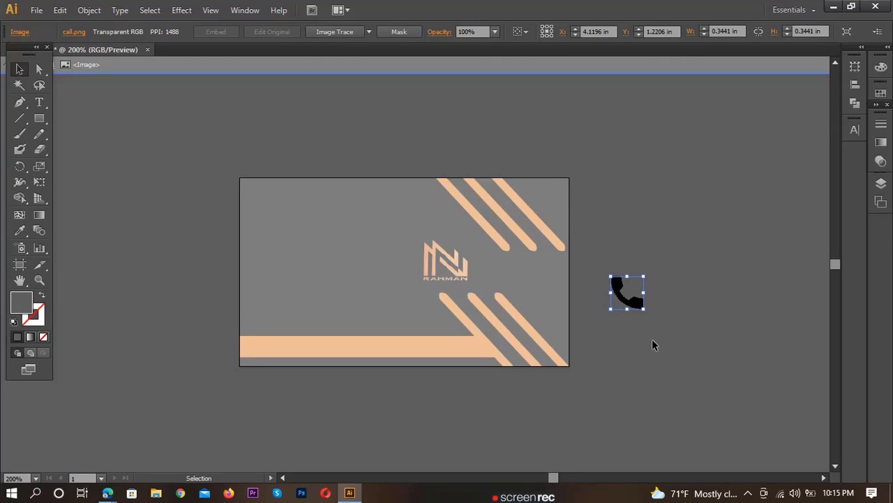
drag(637, 301, 614, 302)
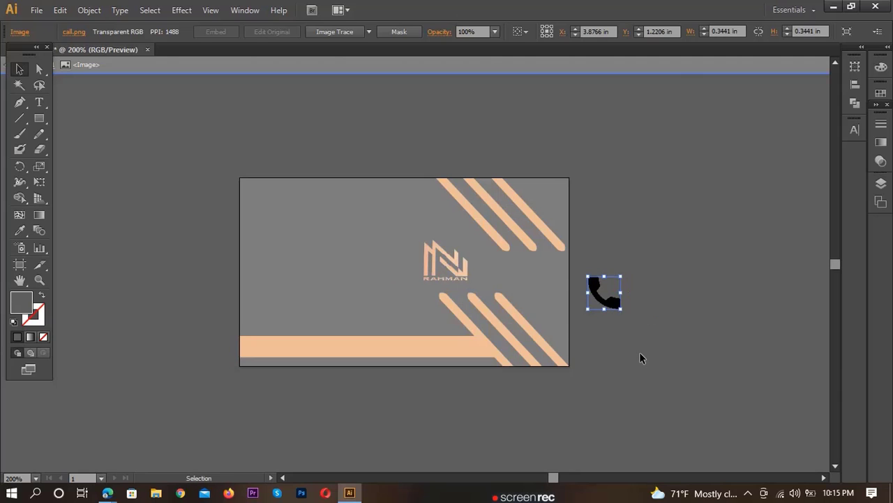
double_click(343, 264)
drag(41, 123, 105, 149)
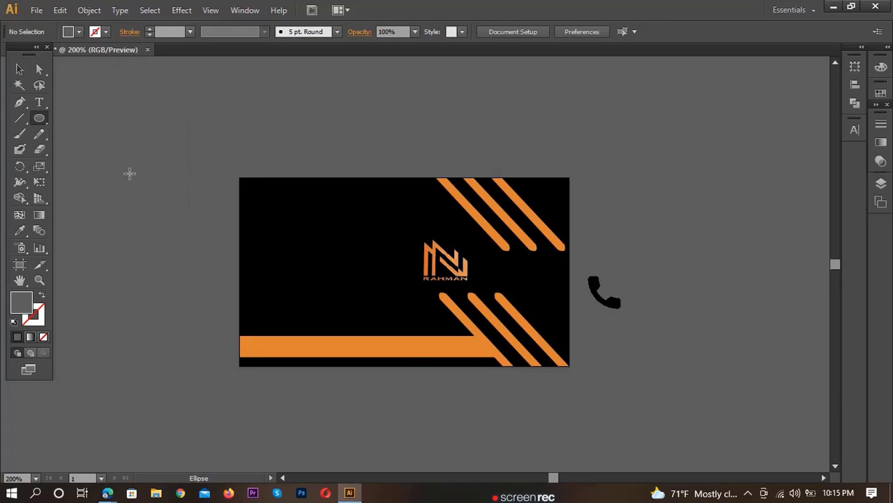
Step: Draw a small circle on the card's left side, filled with the stripe orange
click(298, 232)
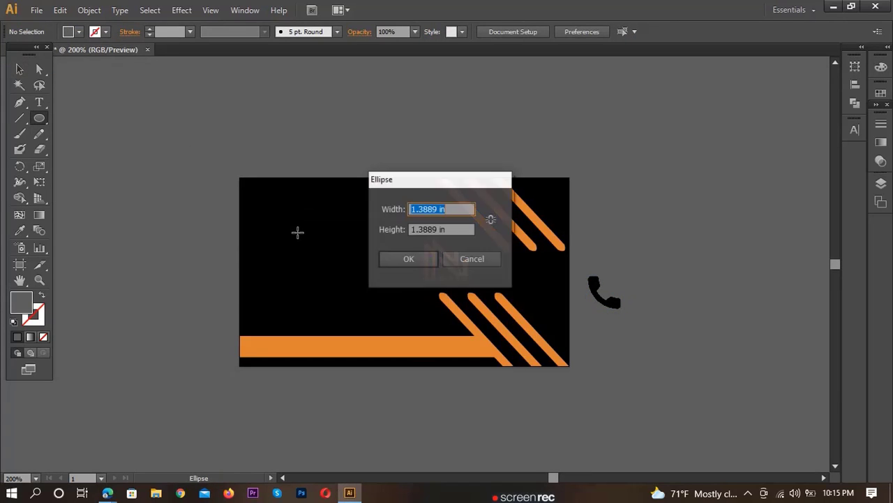
click(481, 263)
drag(292, 254, 309, 275)
key(ctrl+z)
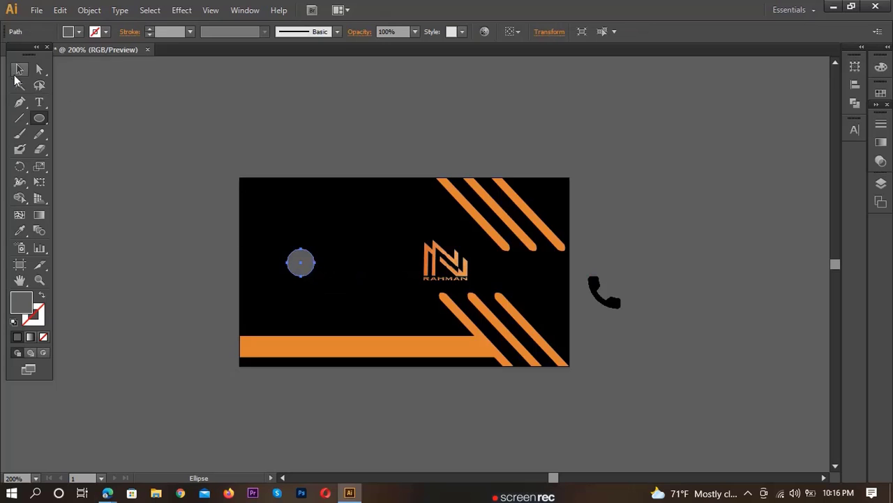
click(20, 69)
click(293, 341)
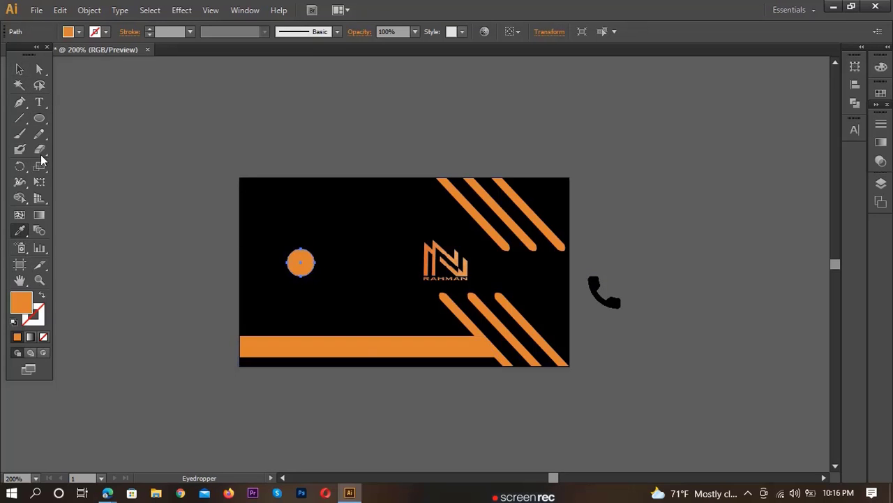
key(v)
Step: Move the phone icon onto the orange circle
click(602, 292)
double_click(601, 291)
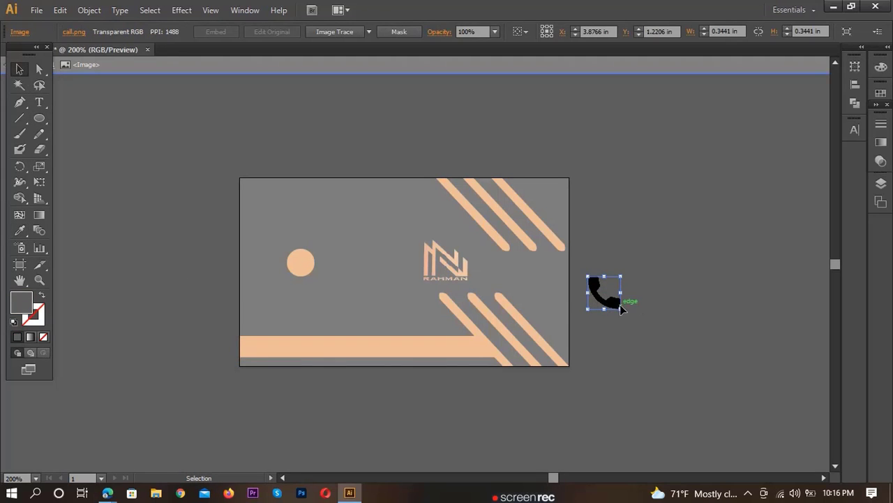
double_click(612, 342)
mouse_move(608, 305)
mouse_down()
mouse_move(395, 260)
mouse_move(302, 268)
mouse_up()
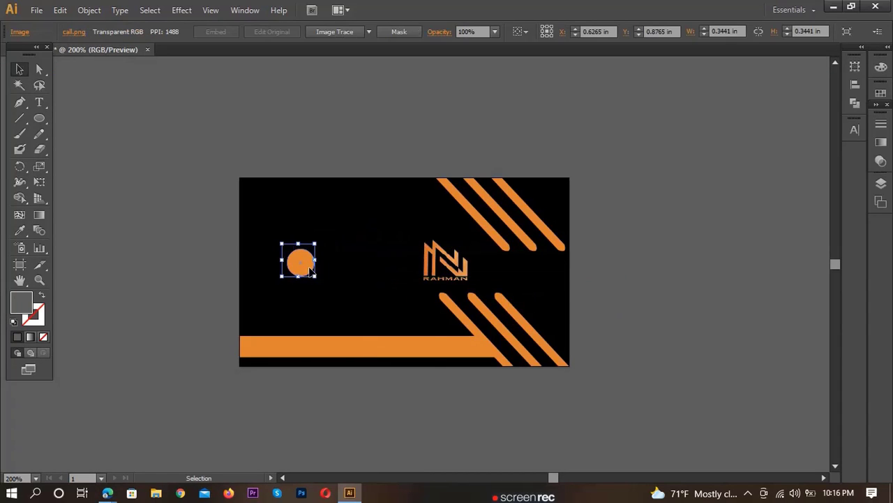
Step: Bring the phone image in front of the orange circle and shrink it to fit inside
right_click(302, 264)
mouse_move(351, 344)
click(469, 339)
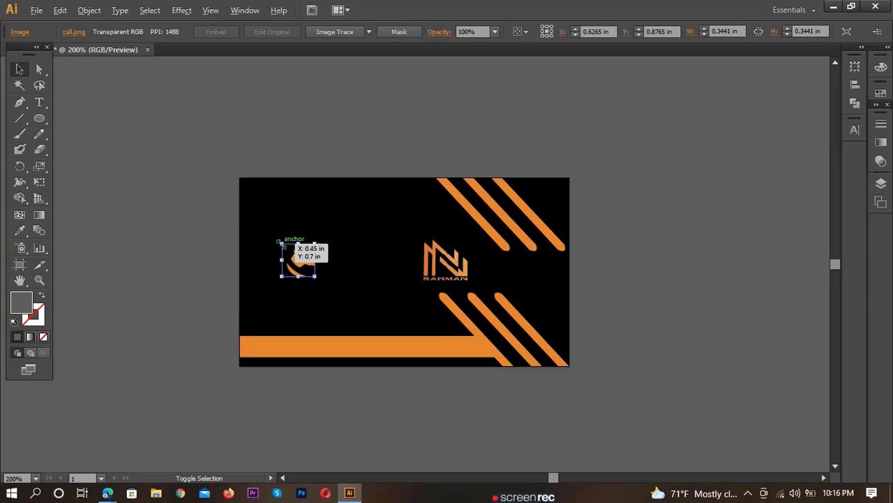
drag(280, 242, 303, 265)
click(213, 219)
drag(303, 267, 302, 264)
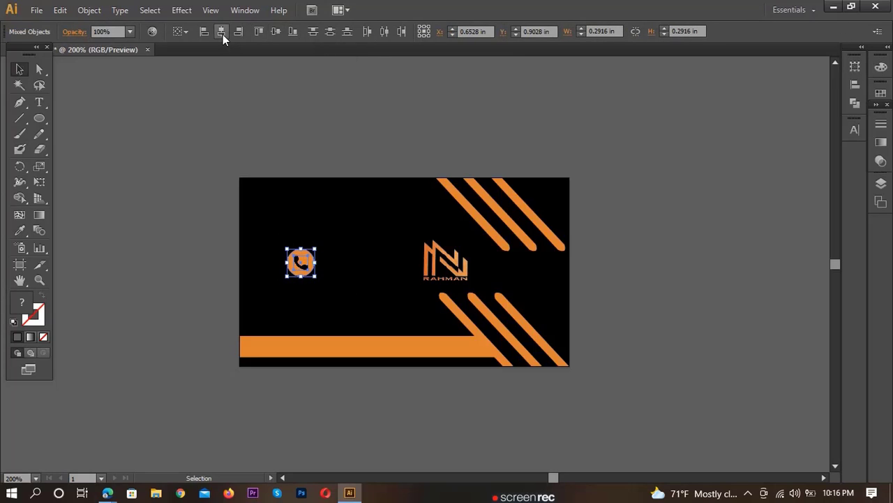
Step: Group the phone icon with its circle and move the group up to the card's upper left
click(154, 158)
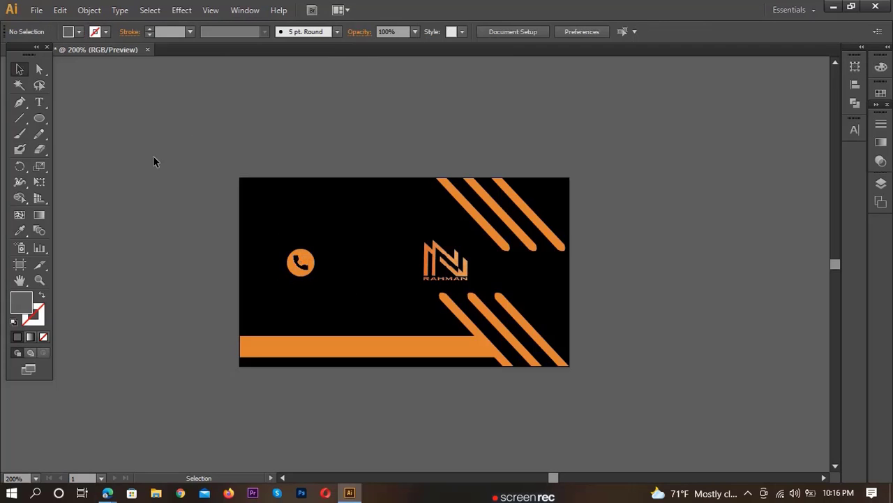
right_click(301, 259)
click(340, 323)
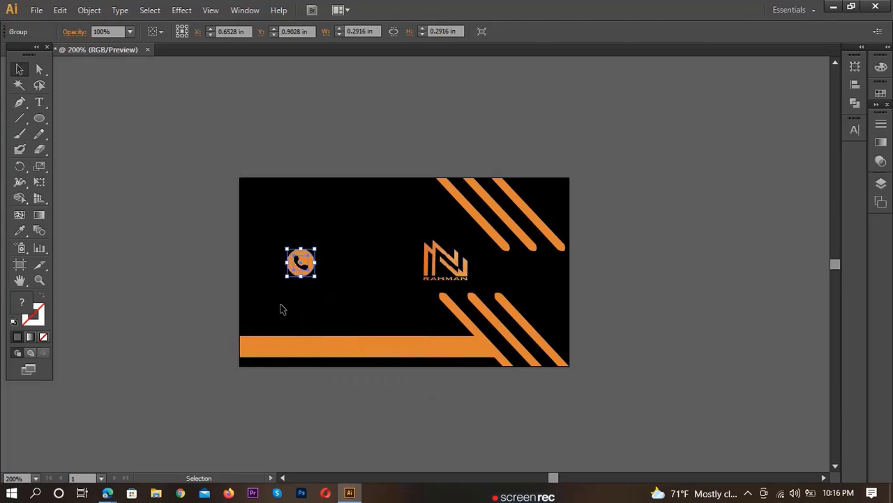
drag(302, 266, 283, 237)
click(203, 327)
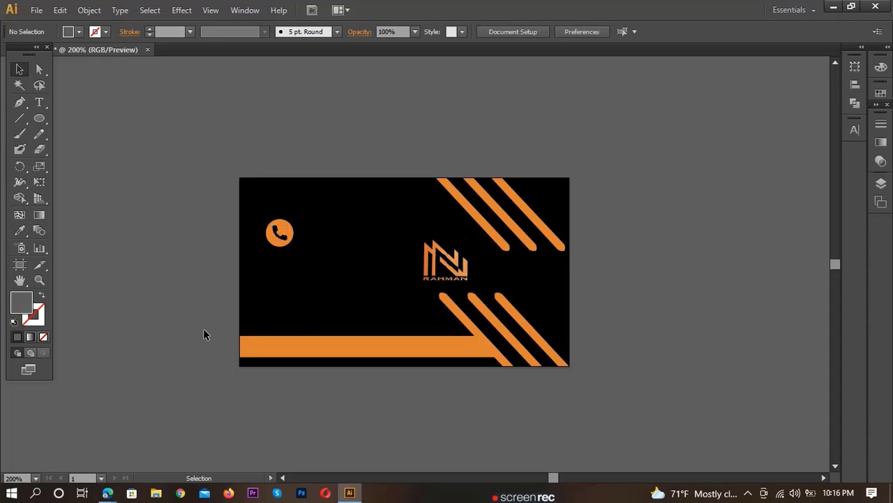
Step: Ungroup the phone and copy the orange circle twice, stacked below the phone circle
right_click(274, 238)
click(253, 237)
right_click(282, 233)
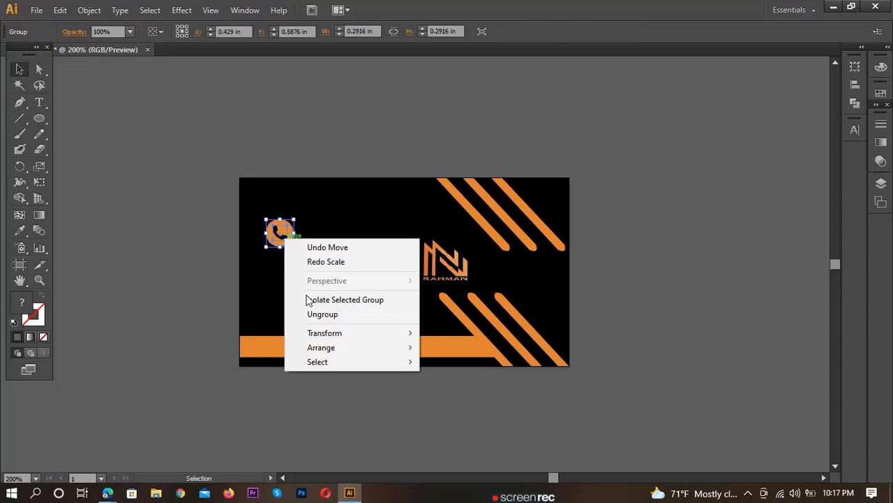
click(314, 312)
click(267, 250)
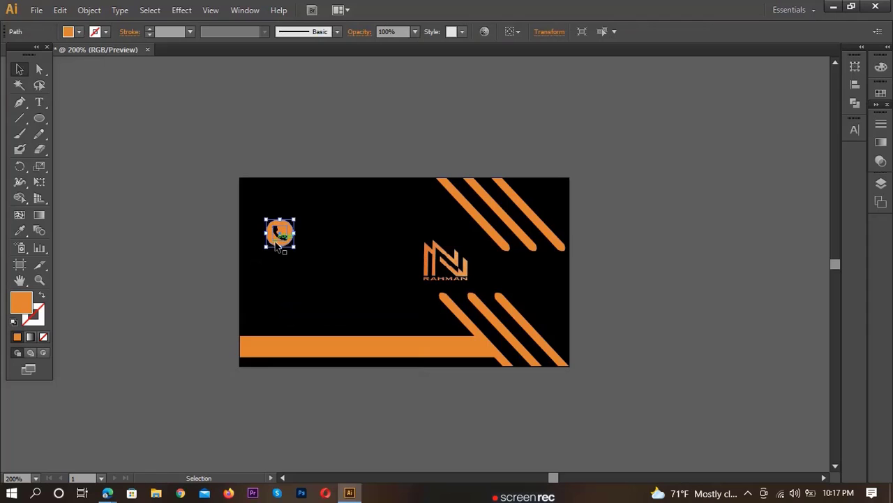
drag(279, 249, 281, 289)
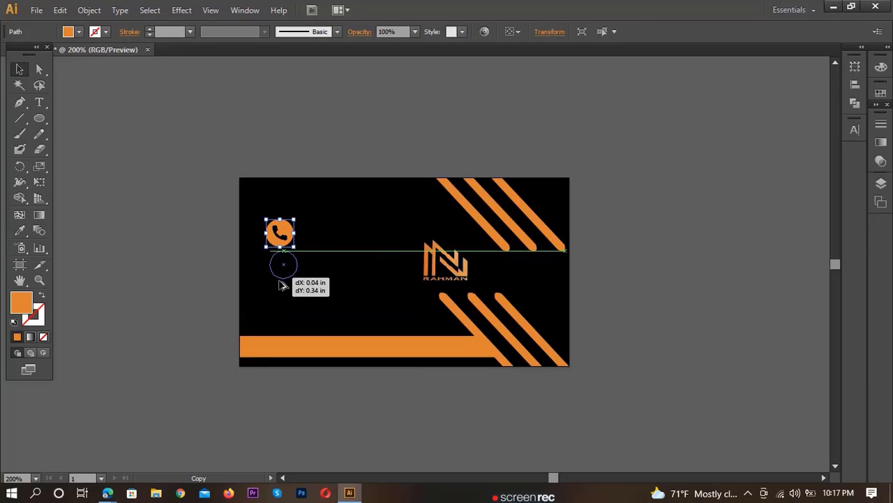
key(ctrl+d)
Step: Regroup the phone icon with its orange circle
click(175, 296)
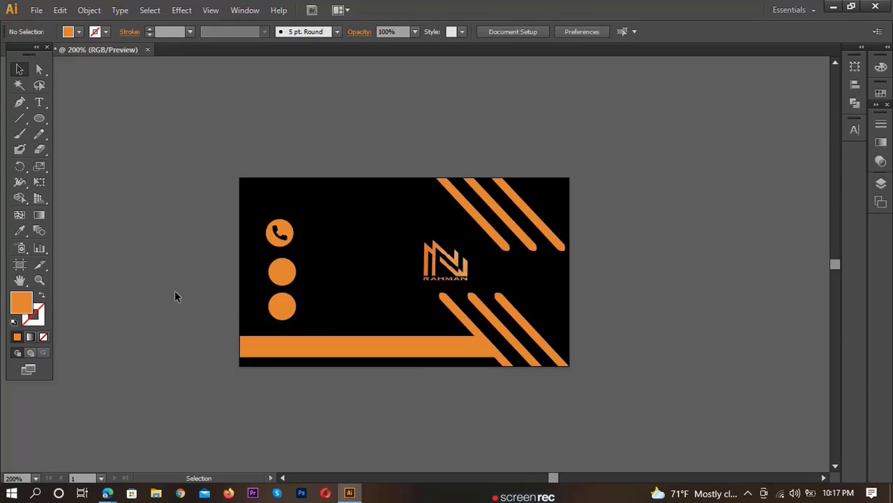
drag(289, 244, 291, 245)
right_click(279, 231)
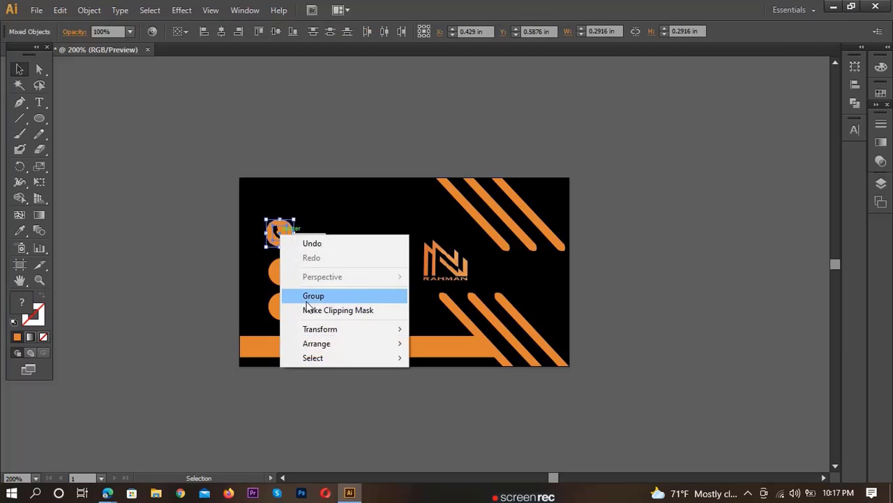
click(311, 296)
Step: Return from the phone icon pages to the Flaticon home page in Edge
mouse_move(108, 493)
click(212, 453)
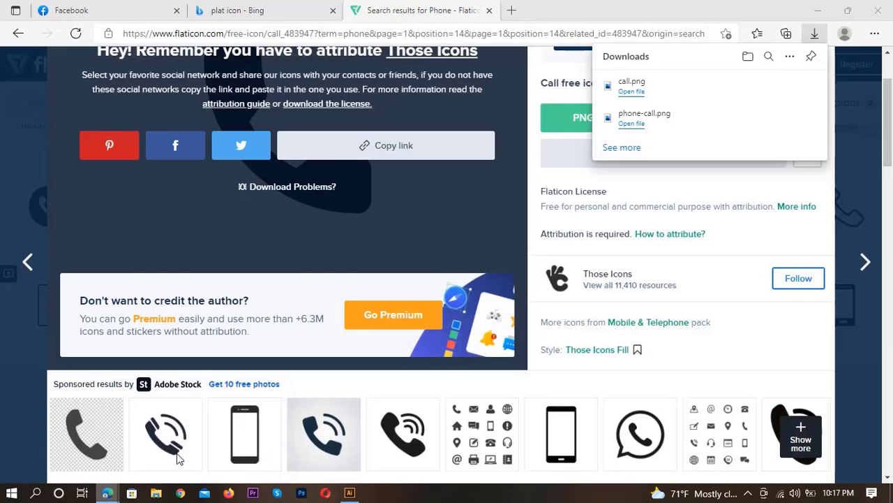
click(19, 33)
click(286, 13)
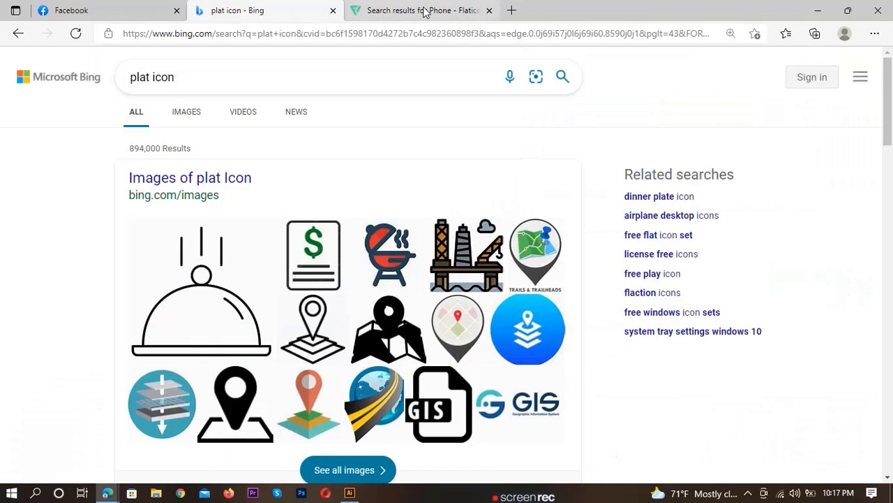
click(381, 10)
click(865, 264)
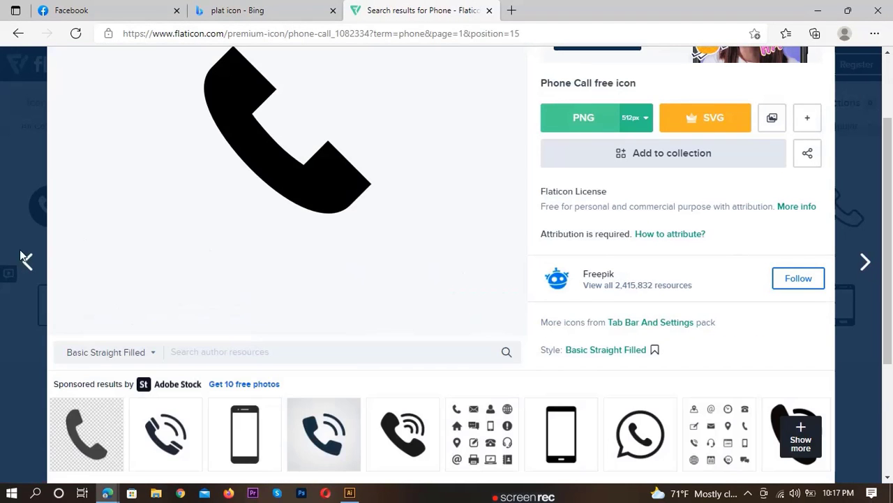
scroll(393, 342, down, 3)
scroll(394, 344, down, 3)
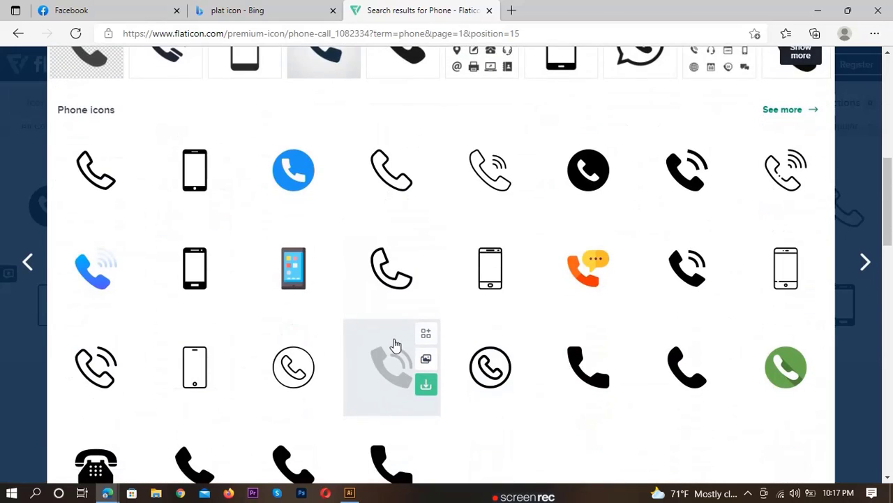
scroll(393, 343, down, 3)
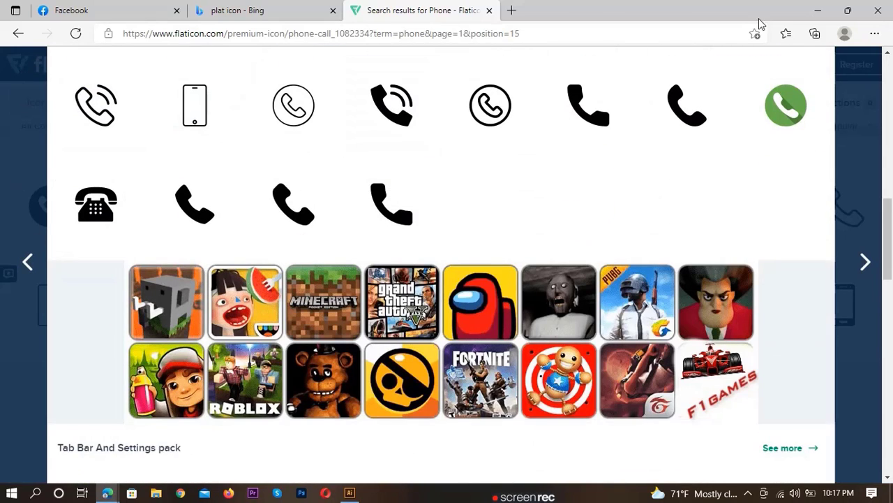
click(18, 35)
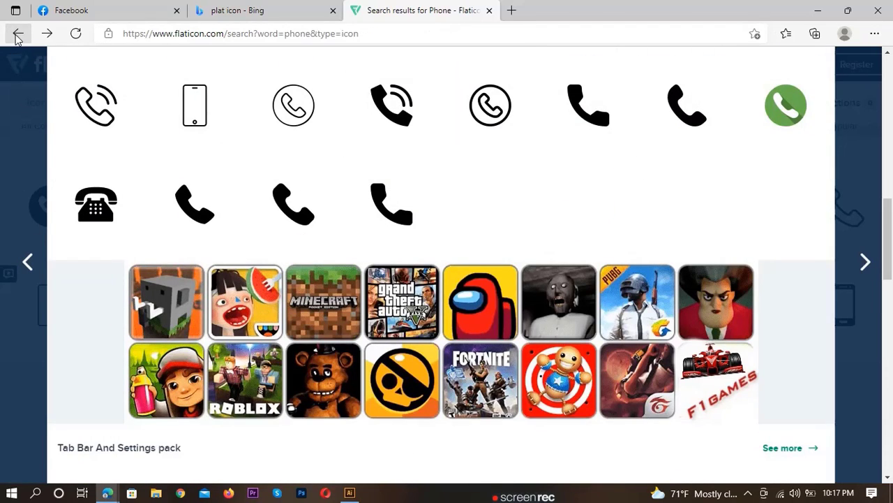
click(19, 35)
text(fa)
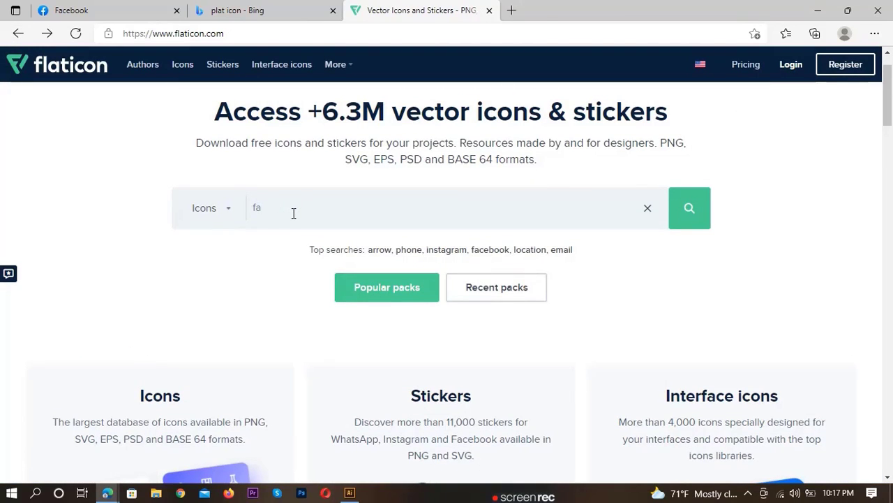
Step: Search Flaticon for 'facebook' icons and browse the results
text(cebi)
key(BackSpace)
key(BackSpace)
key(BackSpace)
key(BackSpace)
key(BackSpace)
text(facebi)
key(BackSpace)
text(ook)
click(251, 292)
scroll(481, 417, down, 1)
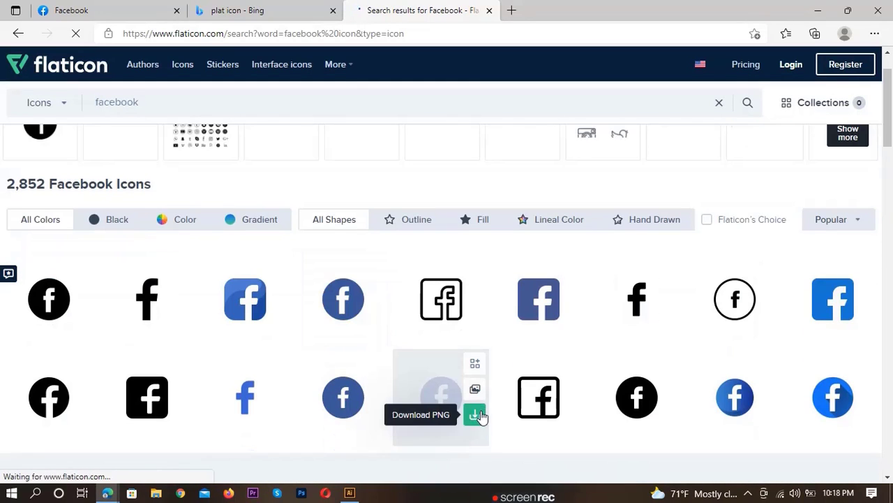
scroll(480, 417, down, 1)
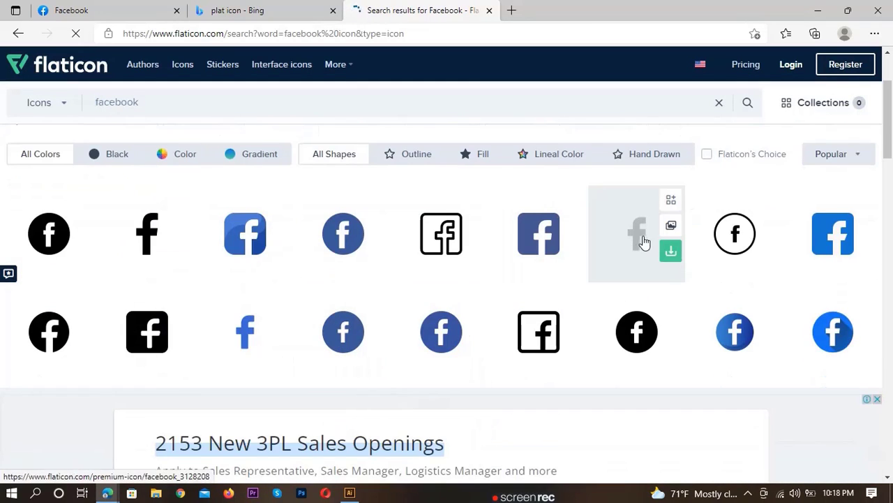
Step: Download the plain black Facebook 'f' icon as a free PNG and place facebook.png on the card
click(640, 247)
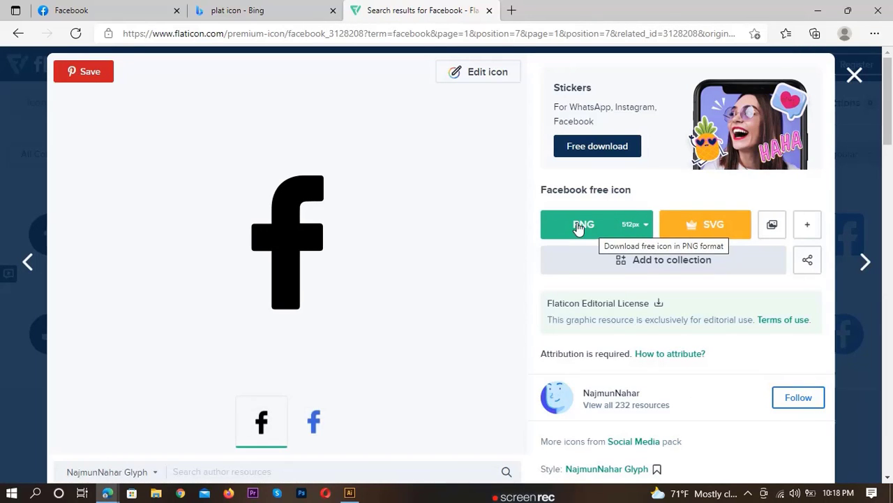
click(578, 227)
scroll(673, 365, down, 1)
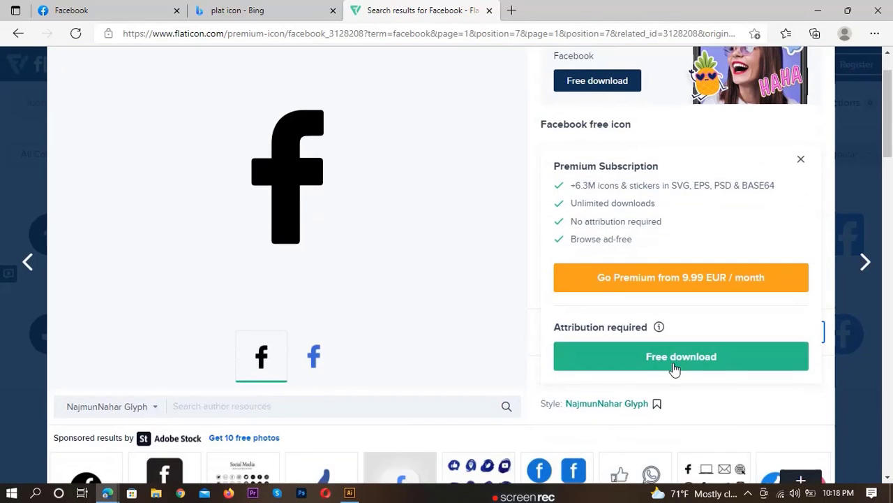
click(674, 359)
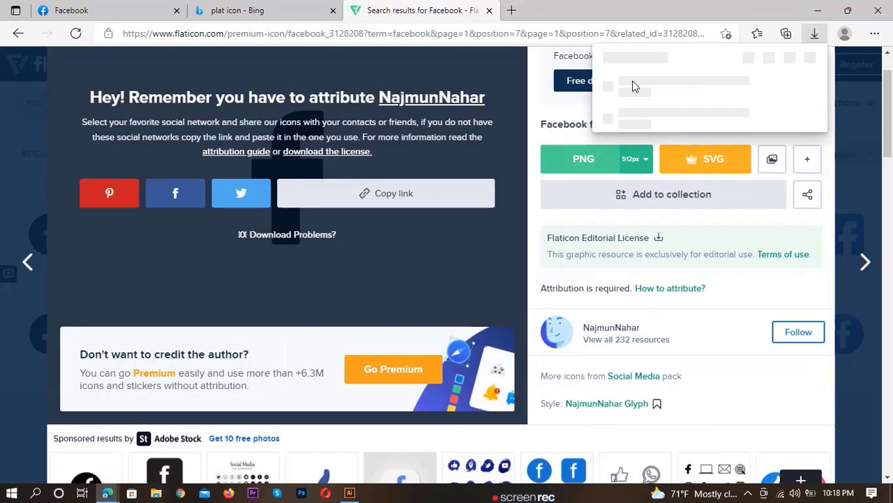
mouse_move(632, 78)
mouse_down()
mouse_move(302, 305)
mouse_move(340, 307)
mouse_up()
Step: Shrink facebook.png to icon size on the second circle and bring it to the front
scroll(554, 162, up, 1)
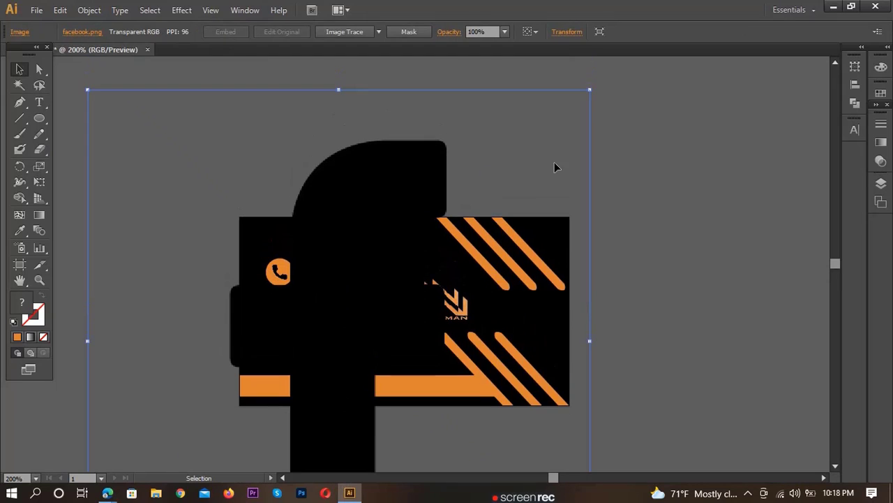
mouse_move(589, 89)
mouse_down()
mouse_move(334, 340)
mouse_move(283, 312)
mouse_up()
right_click(283, 313)
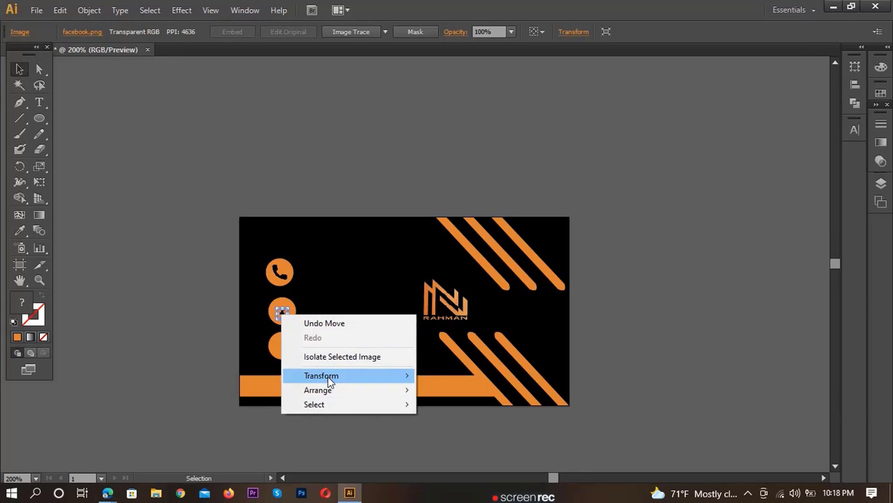
click(446, 359)
click(337, 442)
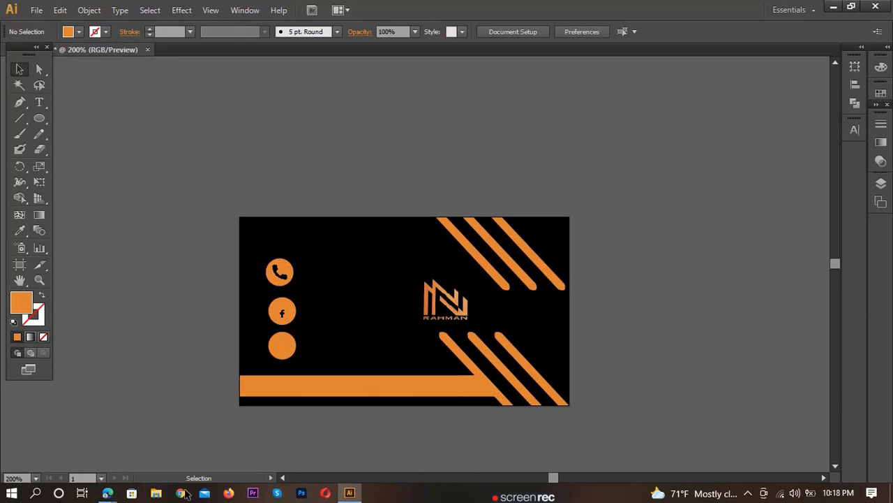
mouse_move(107, 493)
click(168, 434)
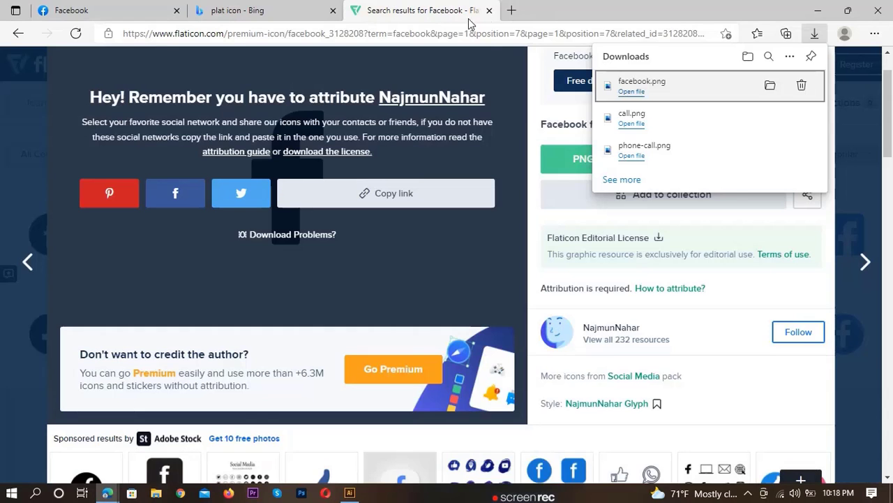
Step: Search Flaticon for 'email' and download the filled black envelope icon as a free PNG
click(18, 34)
click(18, 33)
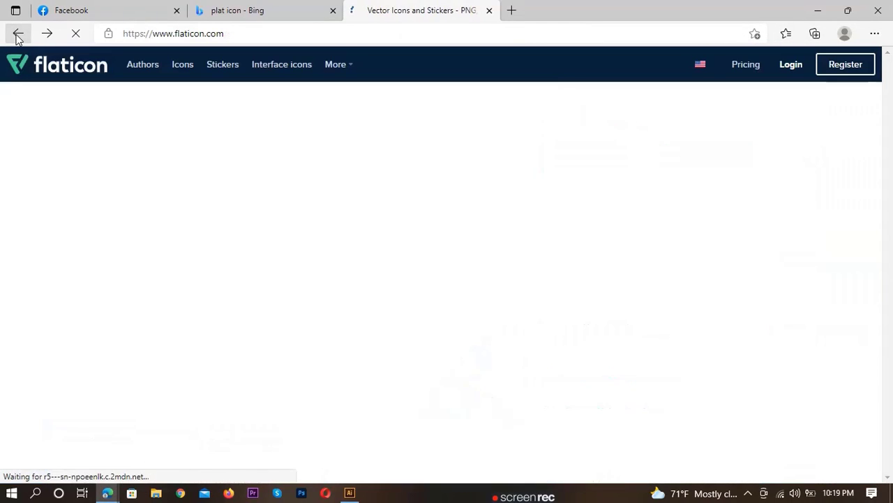
click(287, 209)
text(ema)
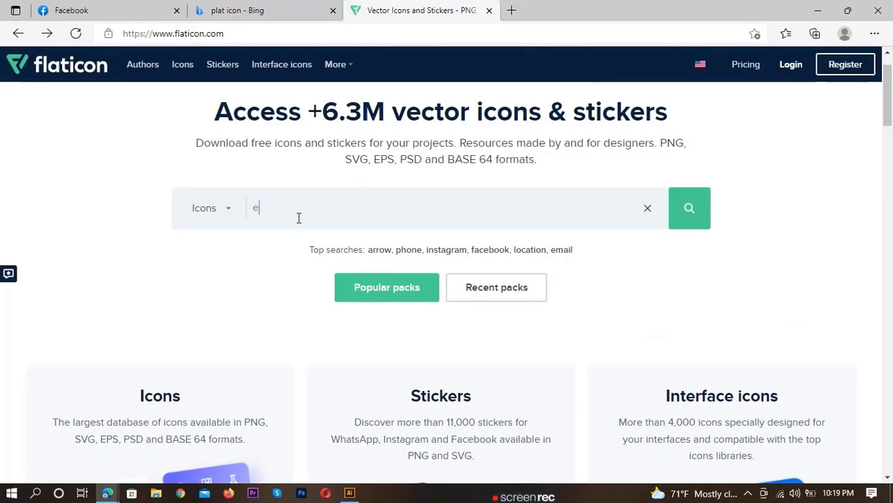
text(il)
click(229, 268)
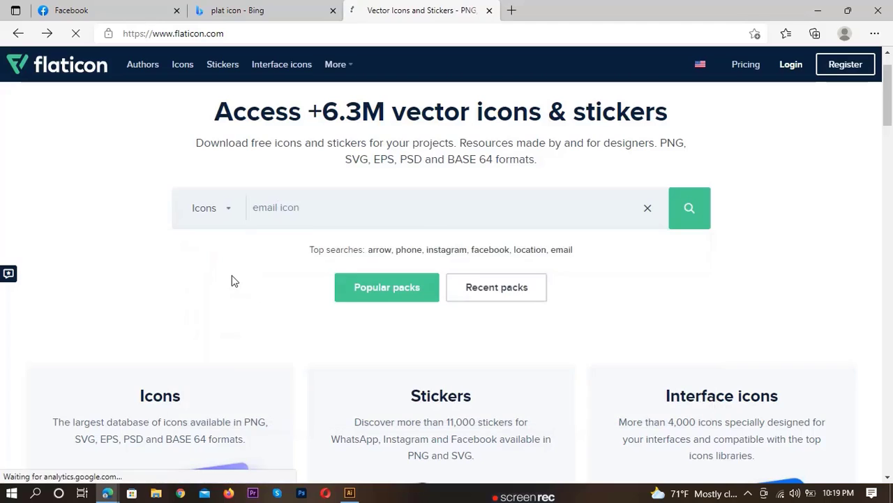
scroll(337, 290, down, 2)
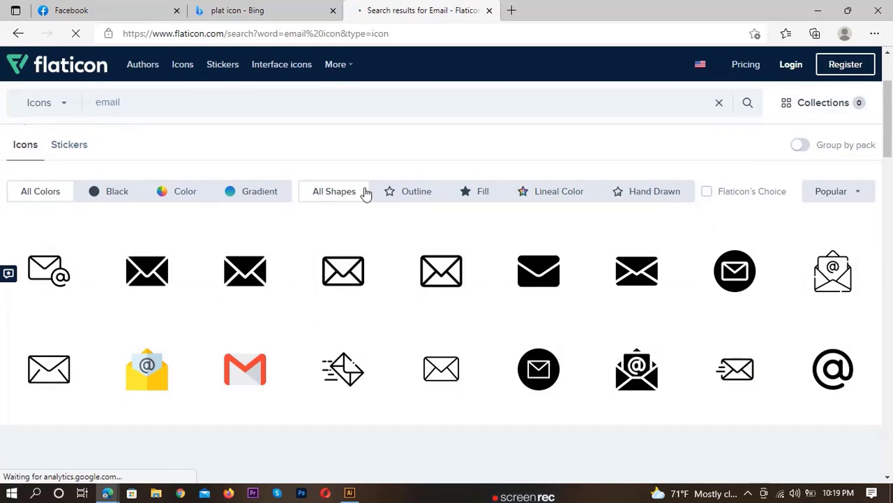
click(638, 278)
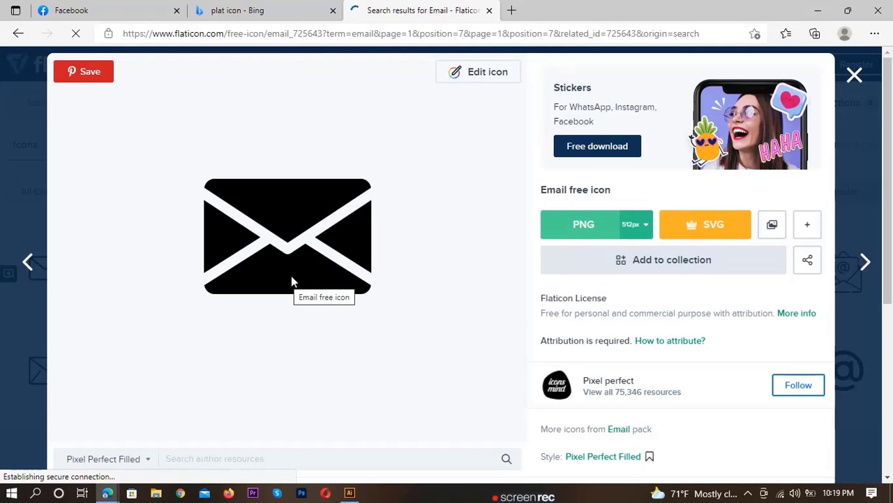
click(579, 234)
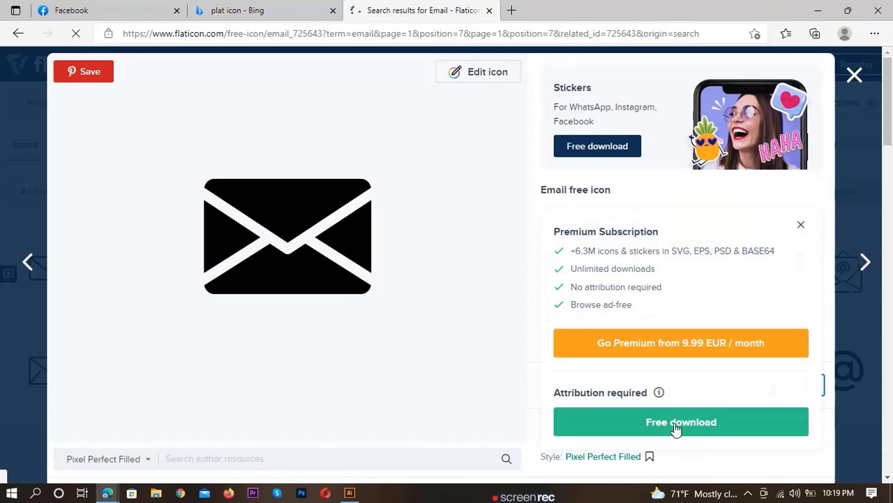
click(675, 427)
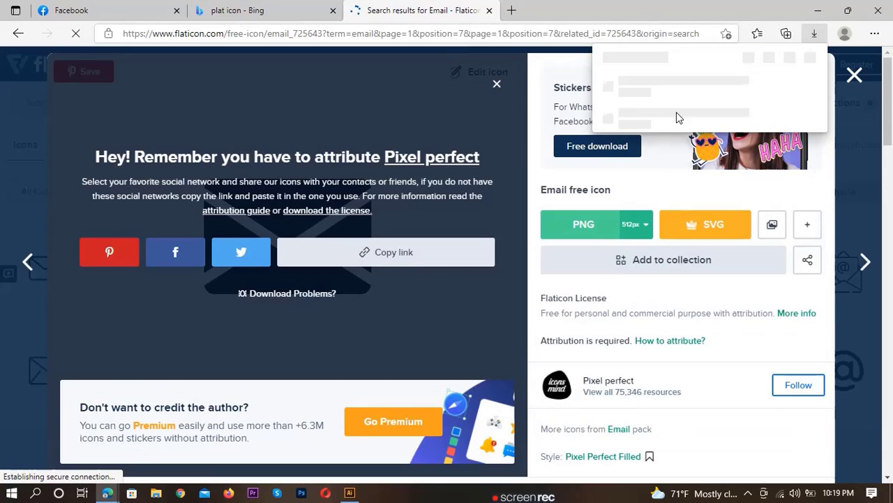
Step: Place and embed email.png, scaling it down onto the third orange circle
mouse_move(634, 85)
mouse_down()
mouse_move(243, 469)
mouse_move(349, 328)
mouse_up()
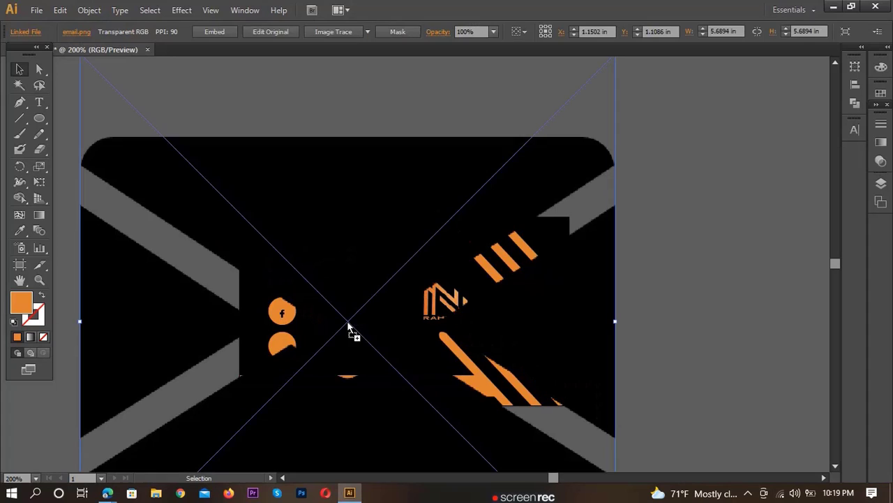
click(207, 32)
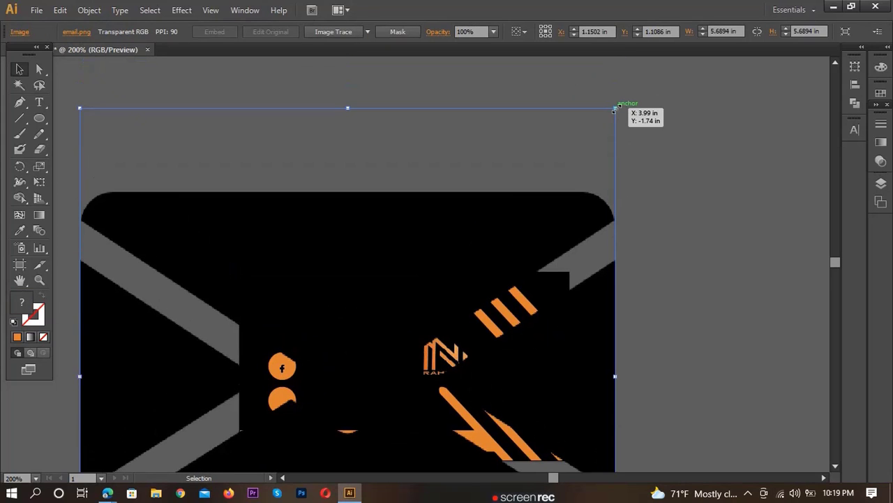
drag(615, 110, 408, 371)
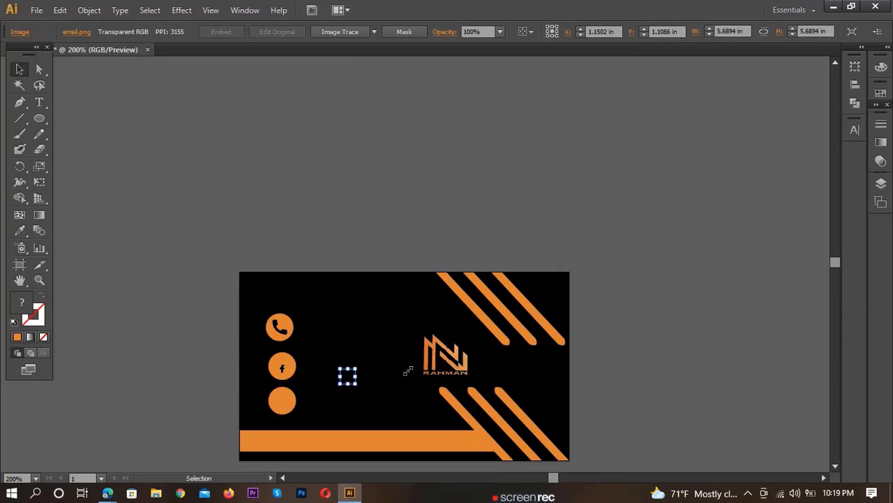
drag(348, 382, 282, 402)
click(139, 245)
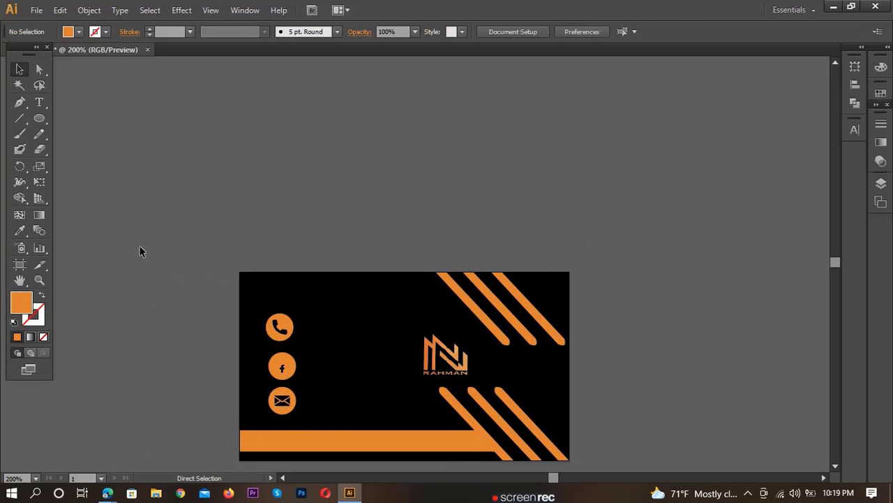
Step: Zoom in on the card and show the rulers with Ctrl+R
key(ctrl+plus)
scroll(195, 227, down, 1)
scroll(201, 219, down, 1)
scroll(199, 193, down, 1)
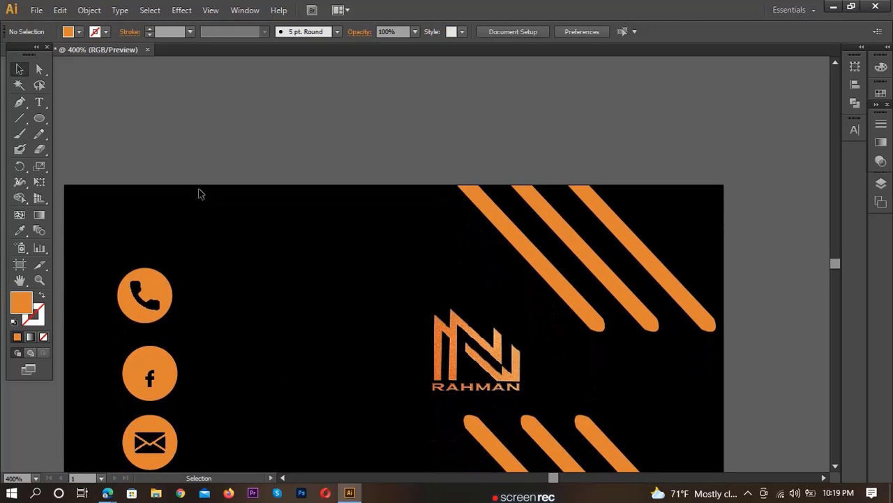
scroll(199, 187, down, 1)
key(ctrl+r)
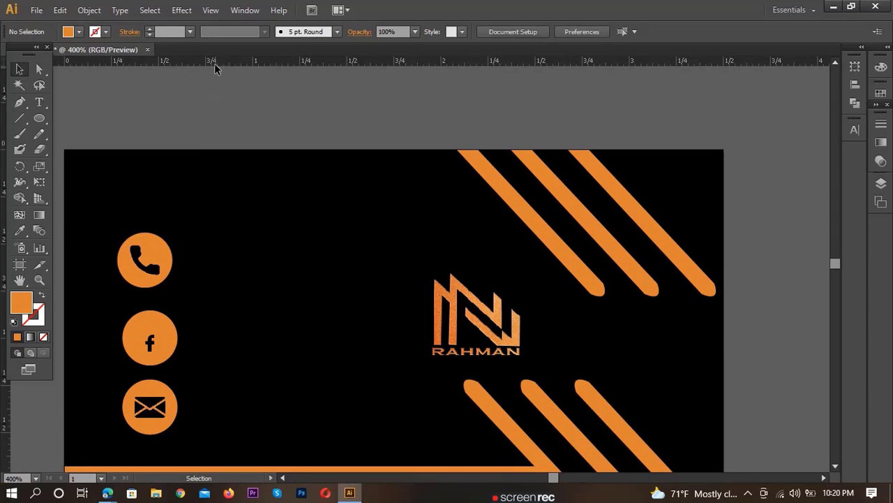
Step: Add two horizontal guides around the phone circle and align the phone icon and circle by their tops
drag(214, 63, 224, 244)
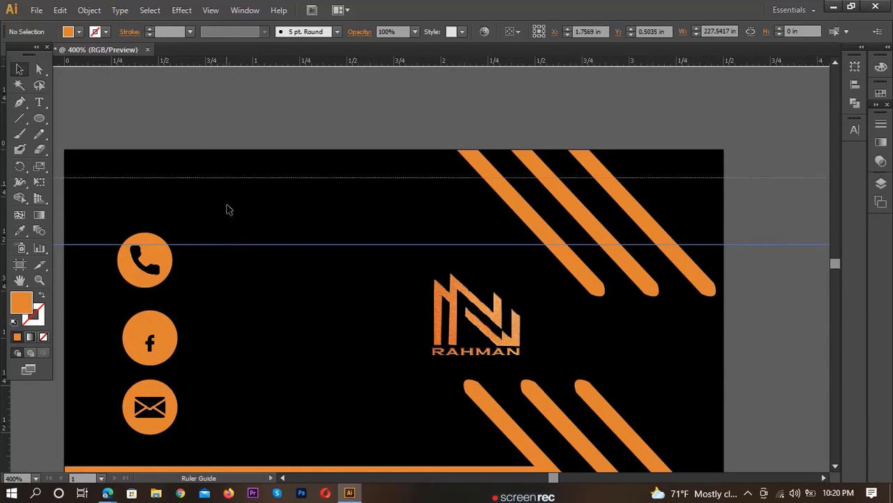
drag(227, 210, 242, 274)
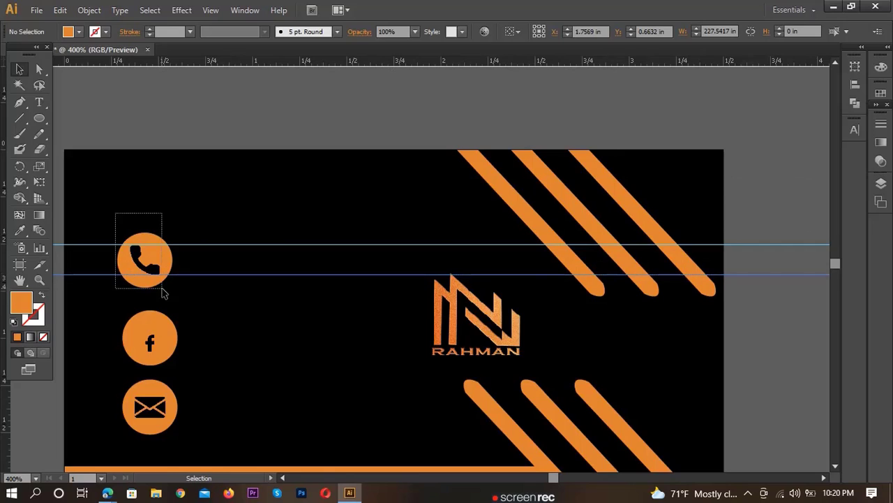
drag(116, 213, 162, 289)
click(856, 85)
click(826, 160)
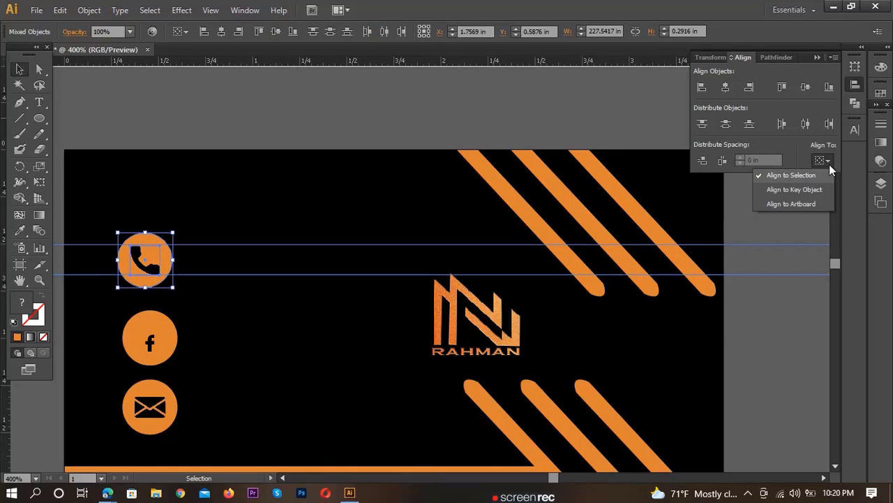
click(723, 87)
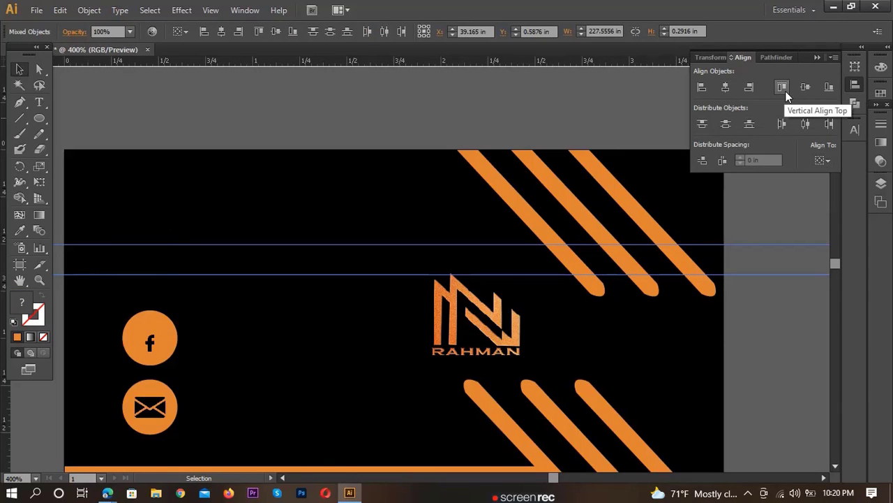
Step: Group and then ungroup the phone icon with its circle
click(726, 87)
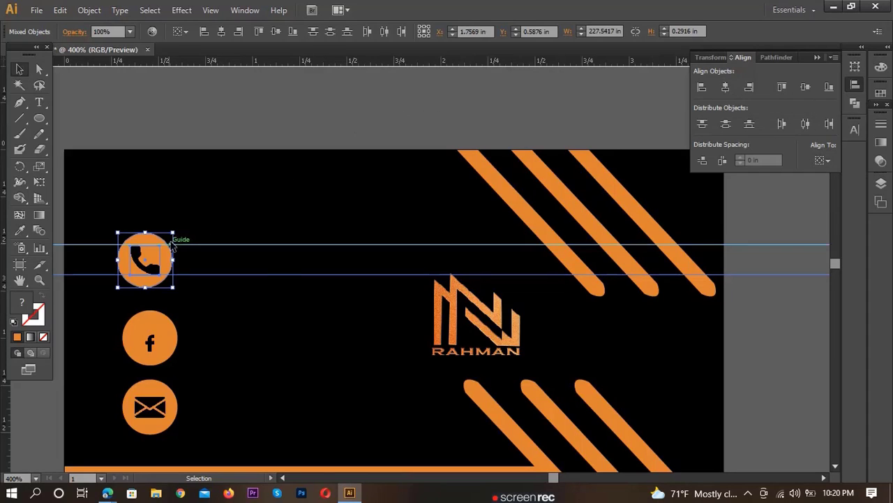
right_click(148, 265)
click(182, 326)
right_click(176, 275)
click(208, 355)
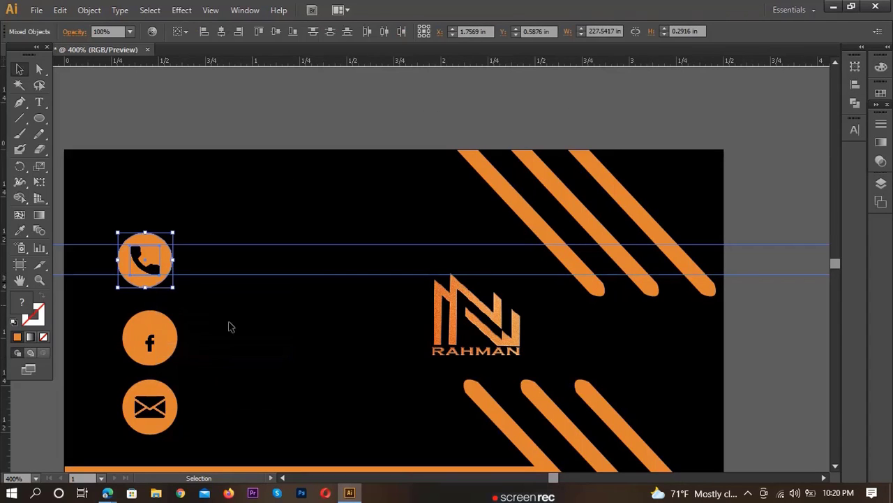
Step: Try Horizontal Align Center, undo it, and drag a vertical guide beside the icon column
click(854, 85)
click(723, 91)
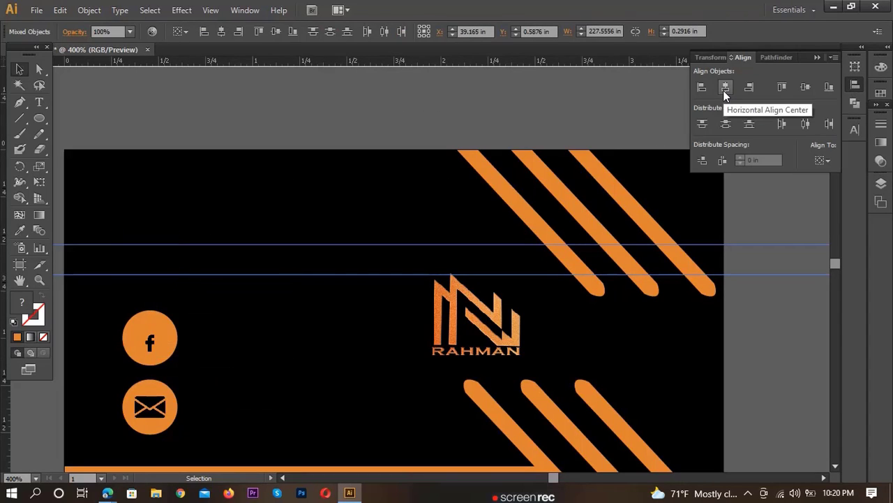
key(ctrl+z)
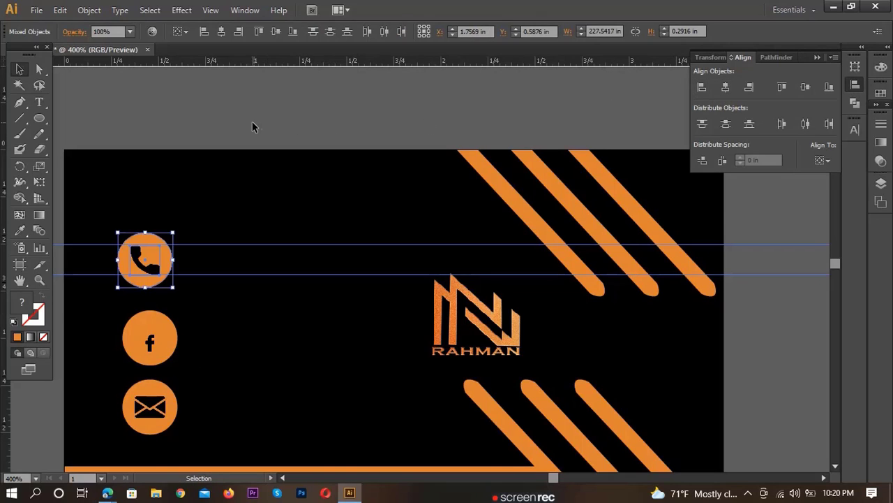
click(253, 122)
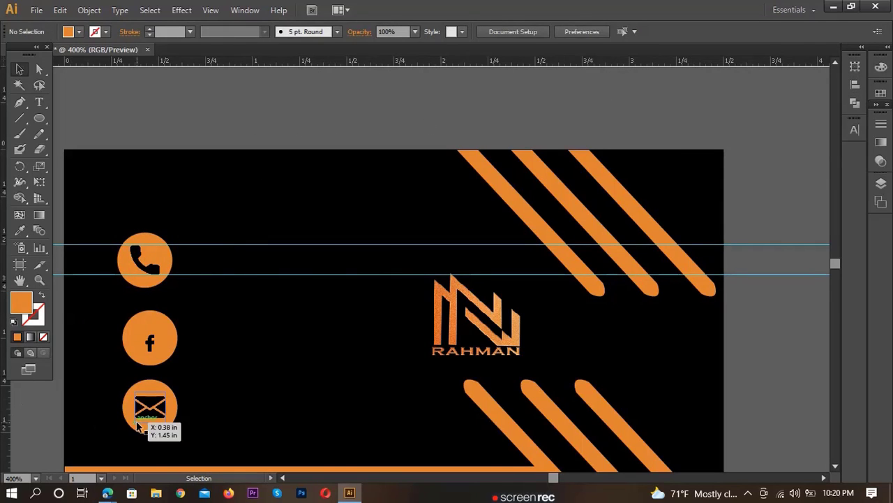
drag(8, 447, 130, 461)
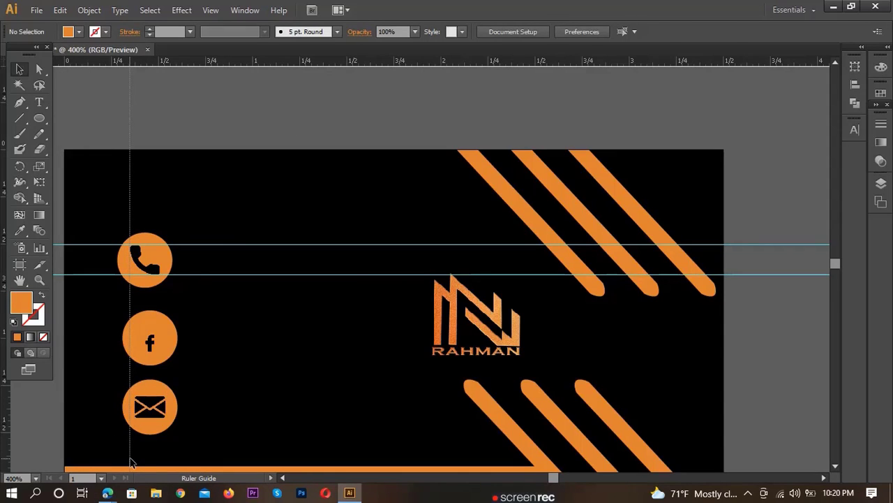
Step: Add a second vertical guide from the left ruler beside the icon column
scroll(52, 456, down, 5)
drag(5, 432, 161, 418)
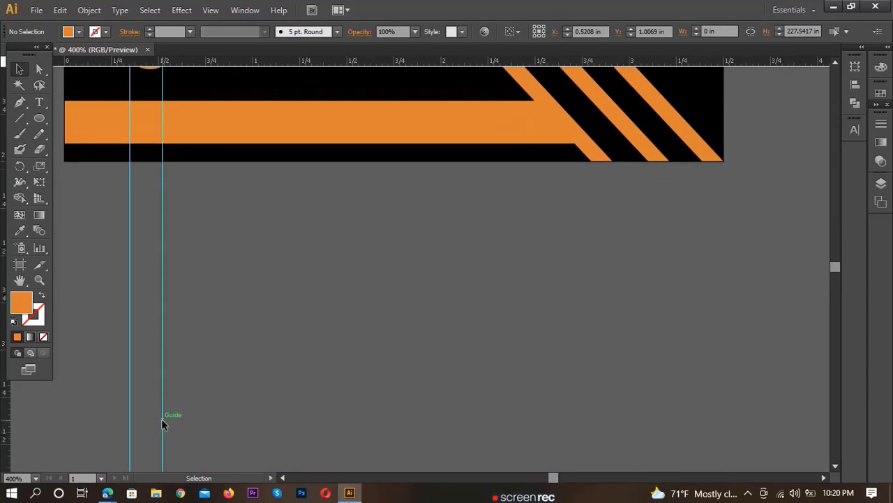
scroll(161, 418, up, 1)
scroll(163, 368, up, 2)
scroll(163, 370, up, 2)
scroll(160, 380, up, 1)
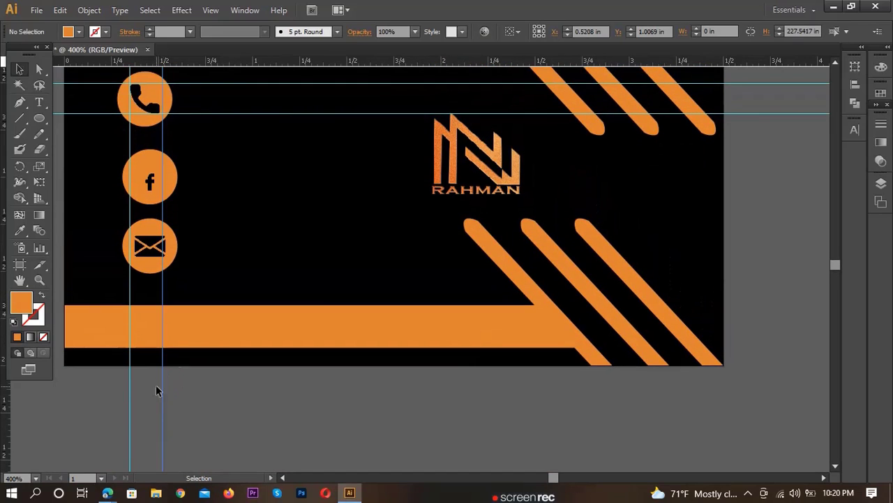
drag(162, 409, 159, 412)
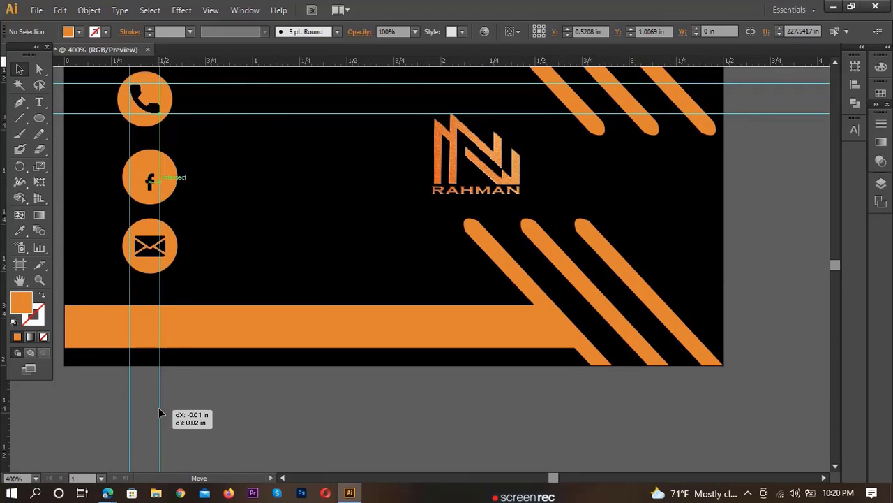
Step: Centre the envelope image inside its orange circle
click(147, 256)
mouse_move(146, 255)
mouse_down()
mouse_move(136, 254)
mouse_move(447, 351)
mouse_up()
key(ctrl+plus)
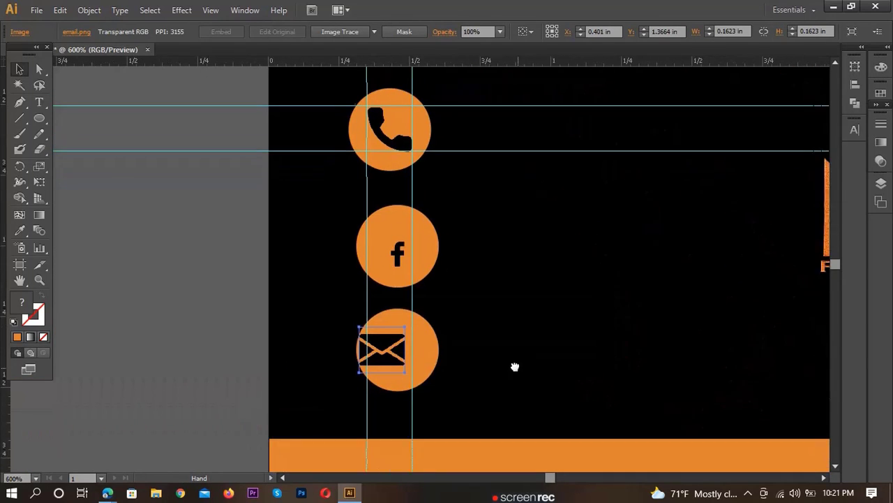
drag(365, 342, 372, 342)
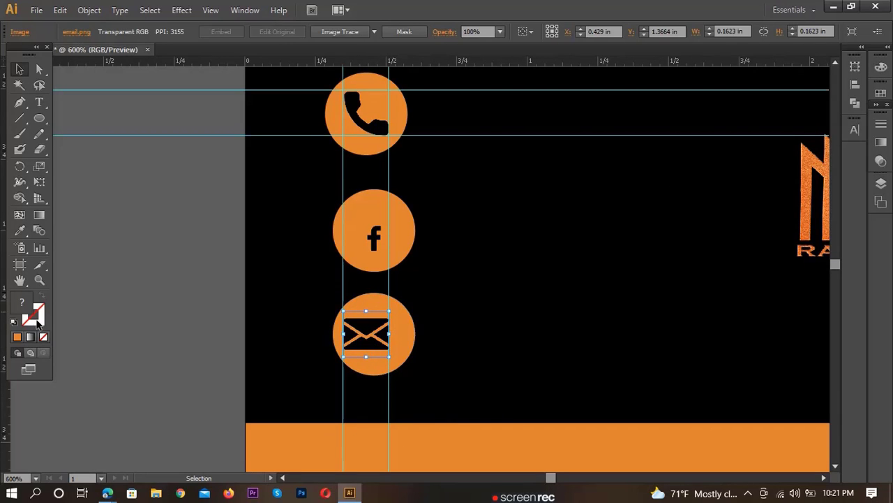
Step: Add more vertical guides and shift the Facebook and email circles left to line up with the phone circle
drag(248, 462, 320, 465)
scroll(293, 333, up, 2)
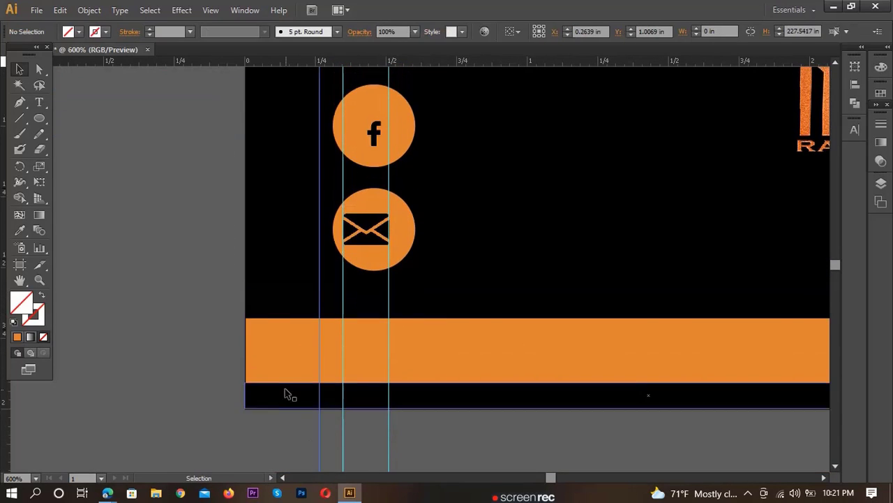
mouse_move(294, 332)
mouse_down()
mouse_move(286, 435)
mouse_move(318, 417)
mouse_up()
drag(182, 451, 399, 470)
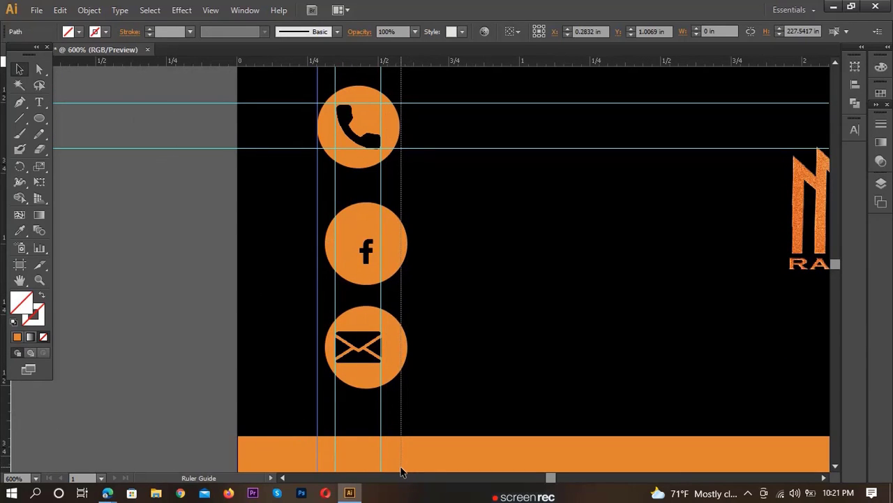
drag(366, 384, 358, 383)
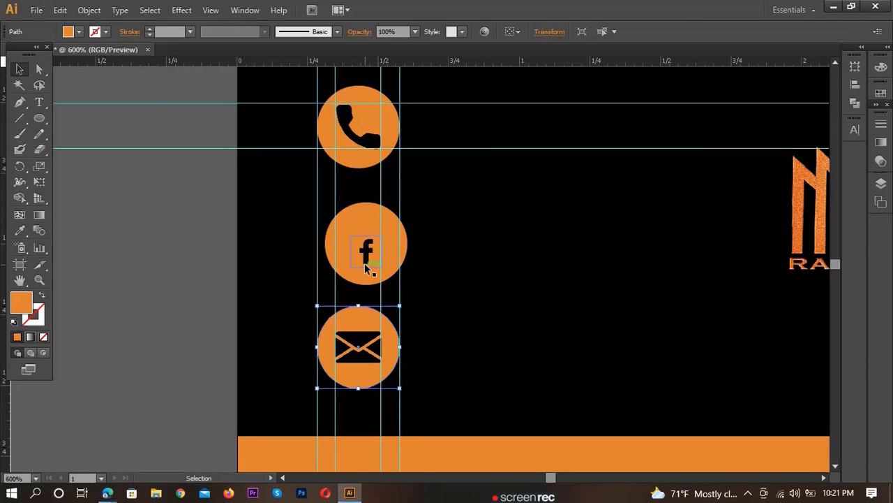
drag(365, 269, 359, 270)
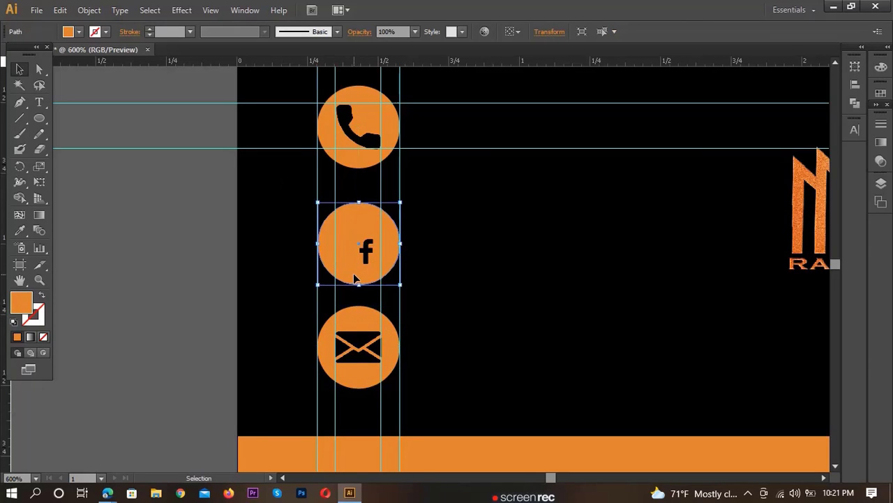
drag(334, 276, 331, 367)
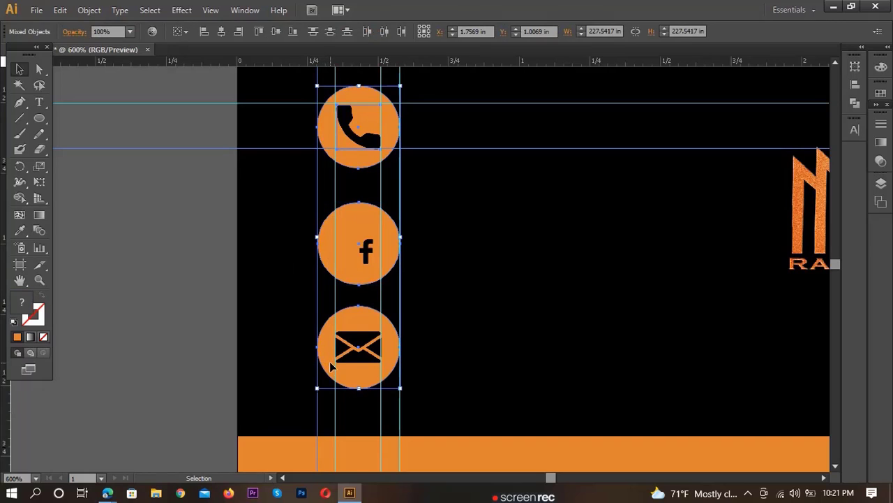
Step: Try Vertical Distribute Center on the three icons, undo it, and reselect the phone group
click(857, 85)
click(723, 123)
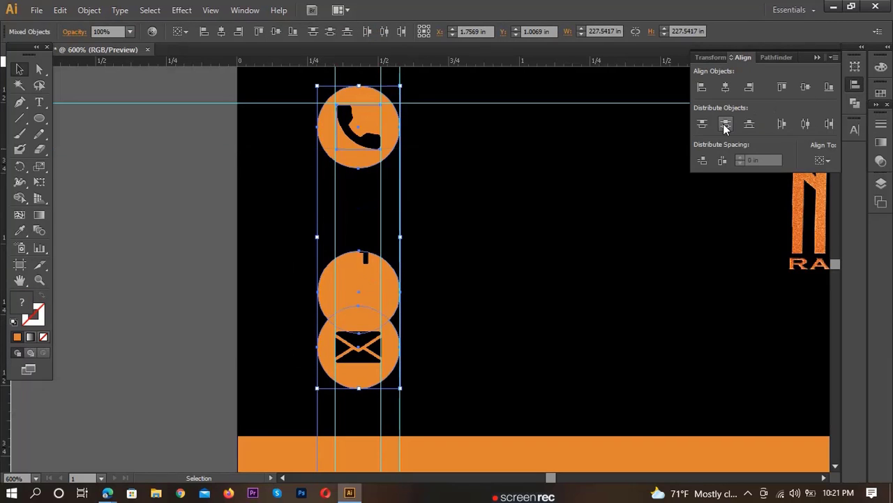
key(ctrl+z)
click(212, 238)
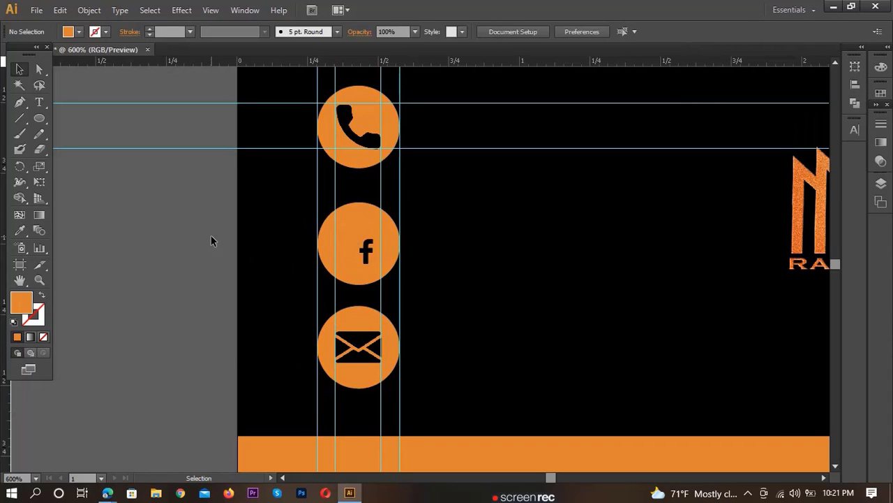
click(358, 165)
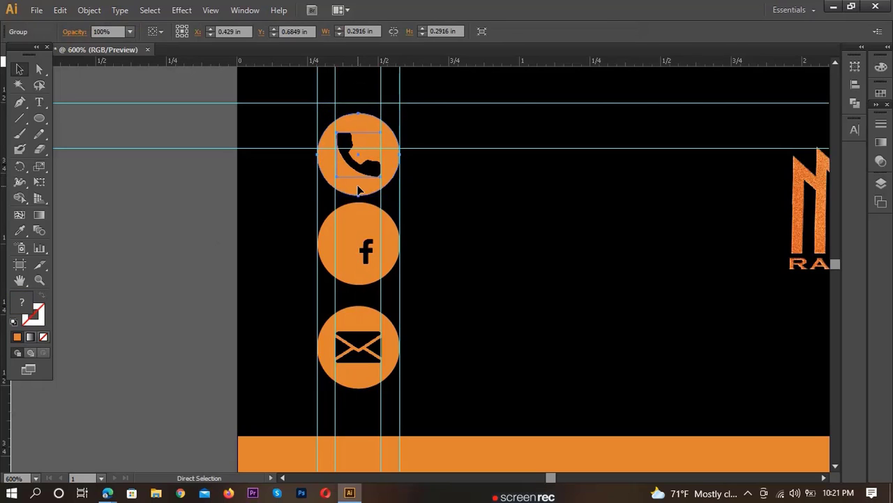
right_click(358, 165)
click(200, 237)
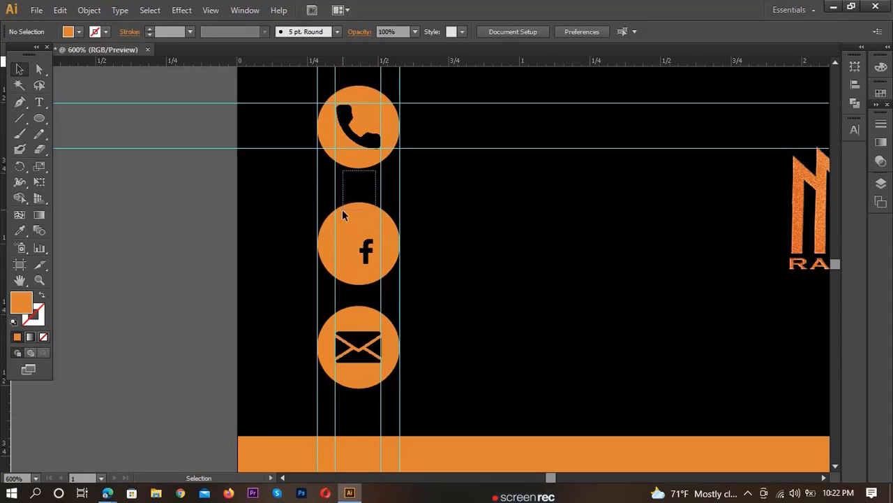
Step: Reapply Vertical Distribute Center to space the three circles evenly, then check the middle circle
drag(354, 305, 353, 314)
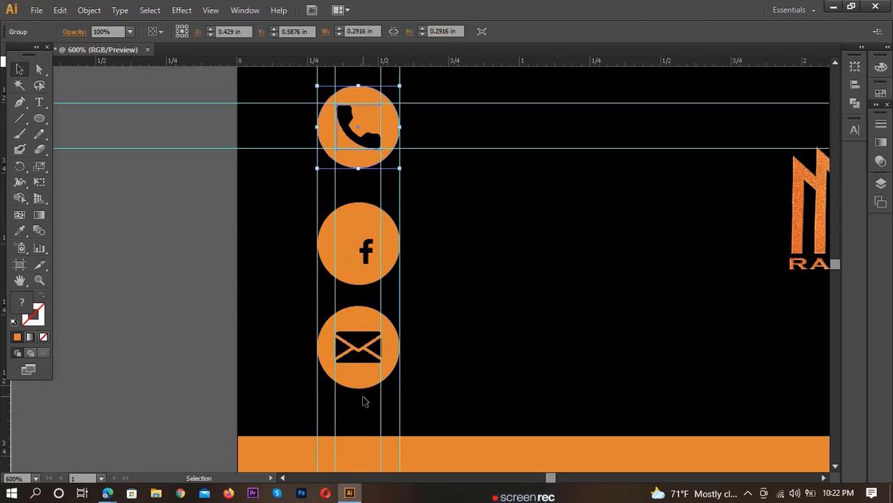
key(ctrl+z)
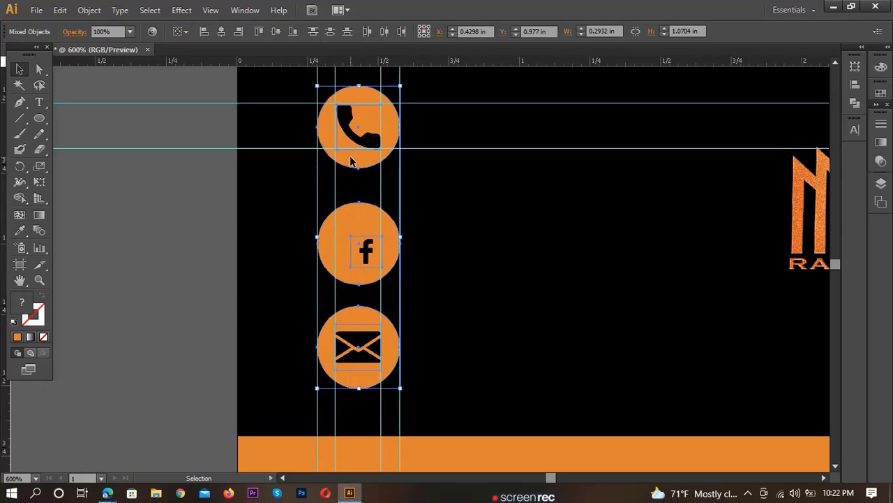
right_click(352, 162)
click(853, 85)
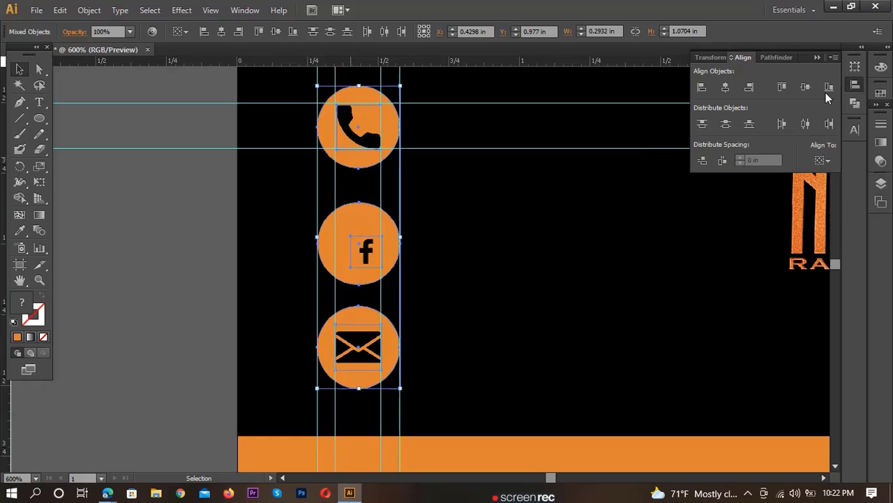
click(726, 125)
click(271, 280)
click(359, 249)
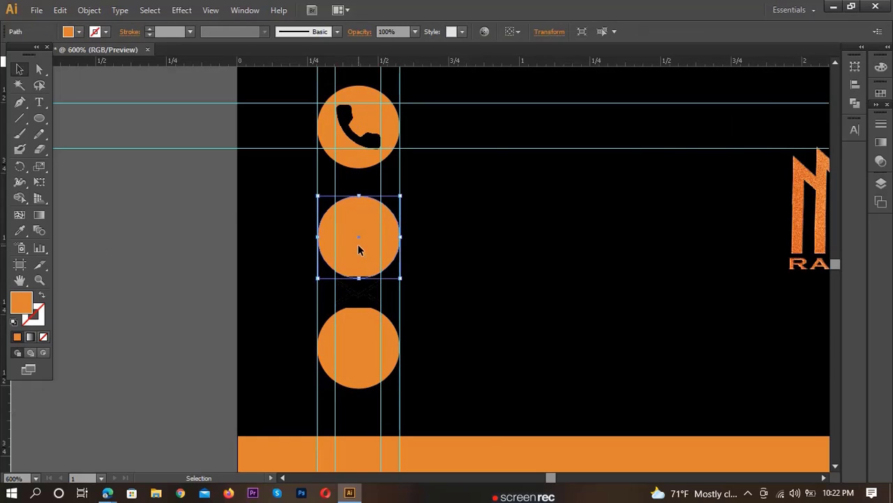
right_click(359, 249)
click(333, 371)
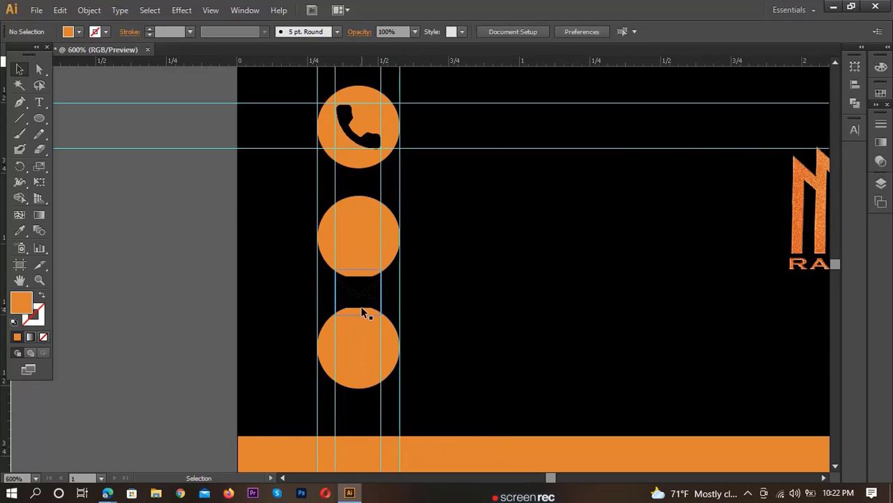
Step: Locate the displaced symbols and redistribute the three icons evenly by vertical centres
drag(363, 312, 360, 359)
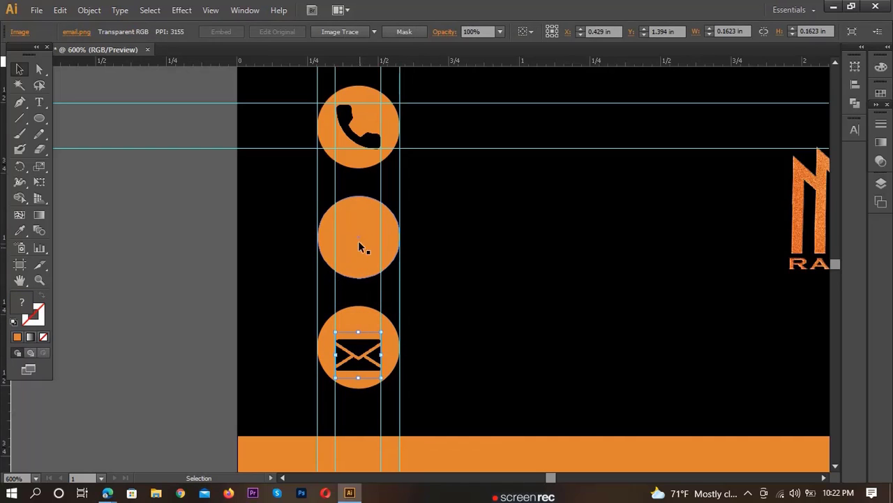
drag(362, 249, 468, 249)
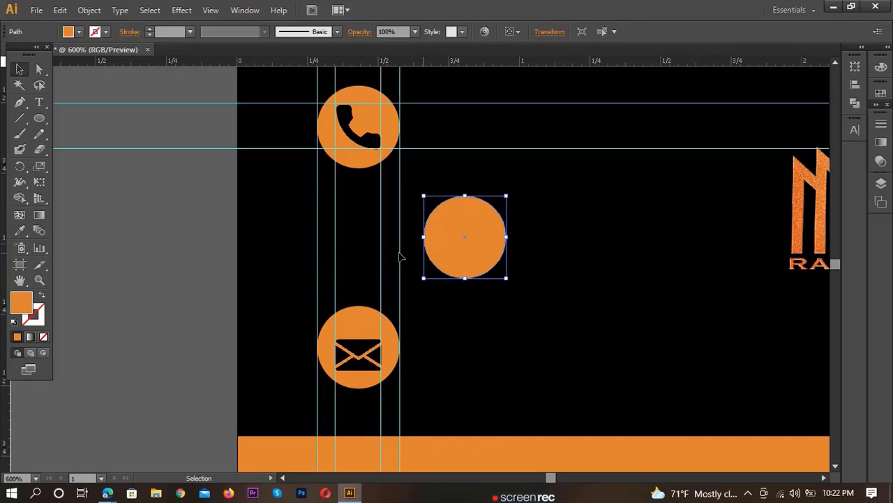
click(362, 254)
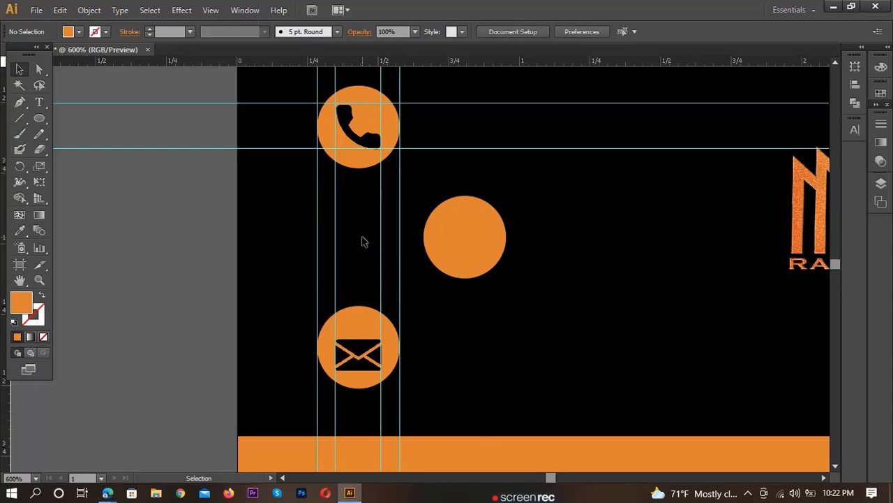
double_click(455, 251)
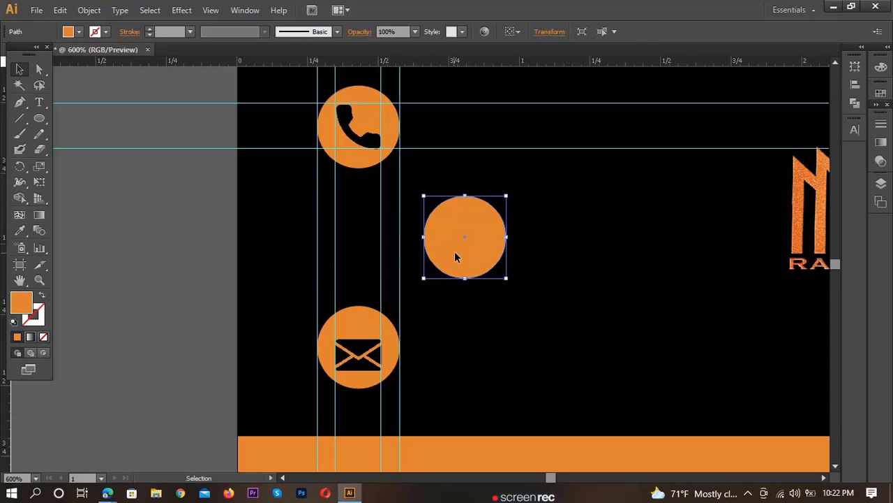
key(ctrl+z)
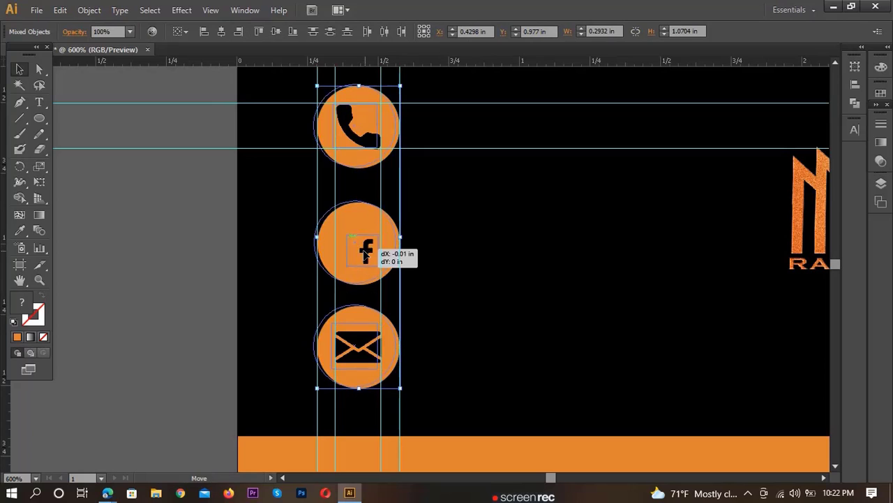
key(v)
drag(372, 255, 372, 254)
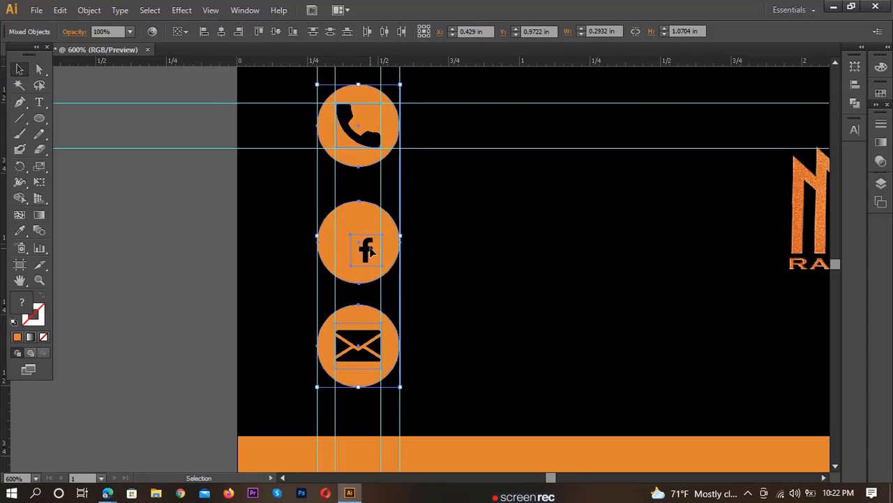
click(855, 84)
click(725, 125)
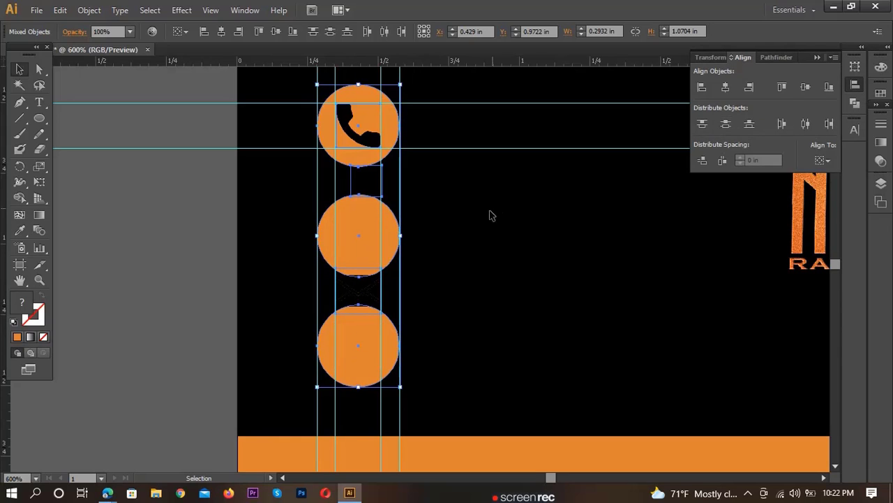
click(276, 305)
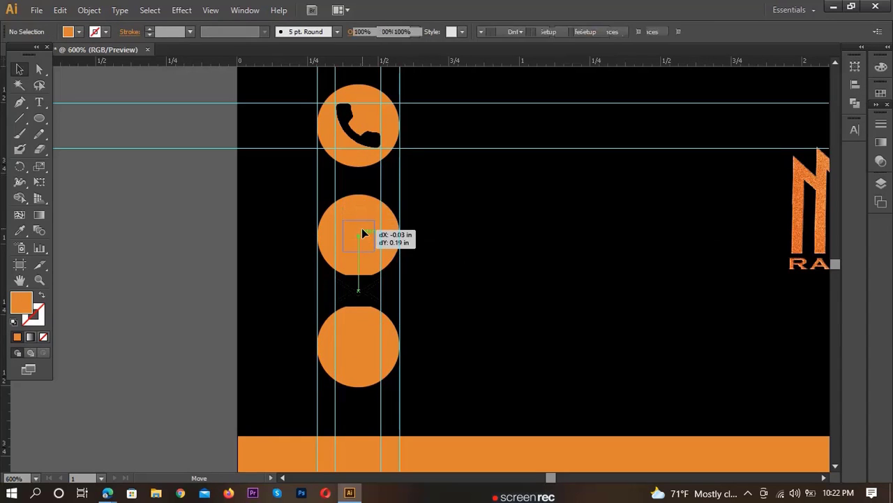
Step: Move the Facebook and email icons into their circles and enlarge the Facebook 'f' to fill its circle
drag(362, 203, 362, 227)
drag(359, 296, 359, 344)
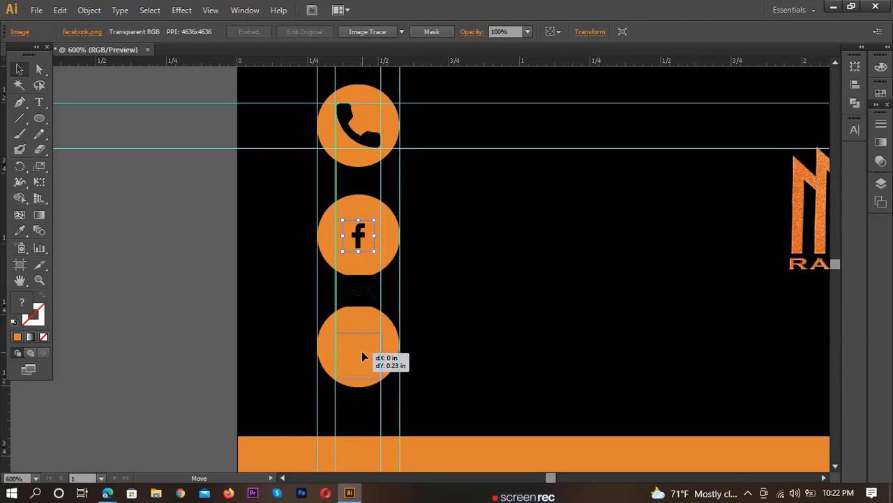
click(359, 239)
drag(375, 251, 383, 266)
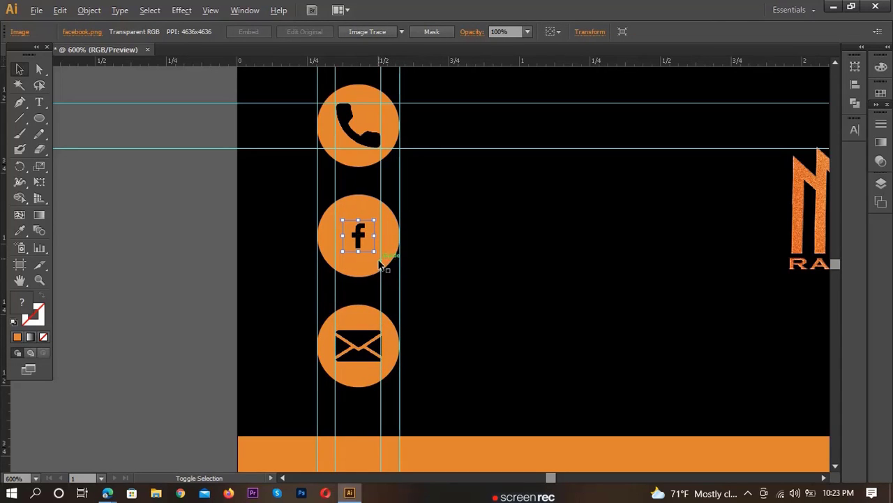
drag(375, 252, 386, 266)
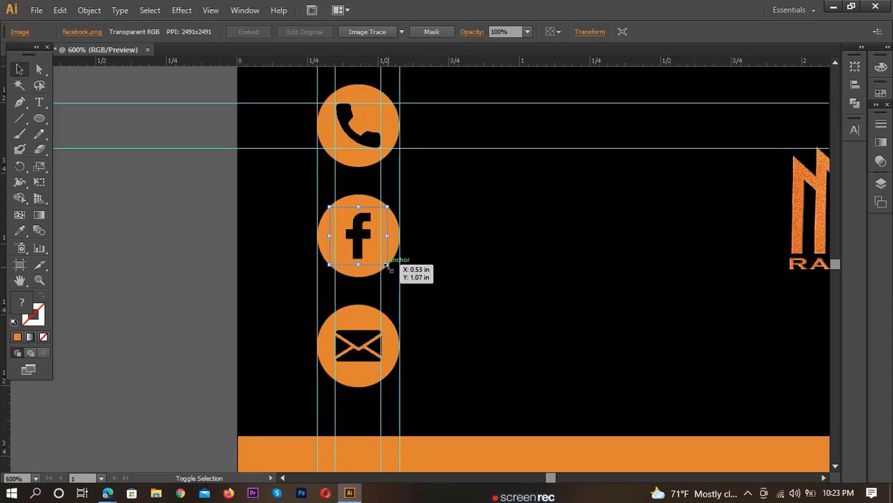
click(182, 272)
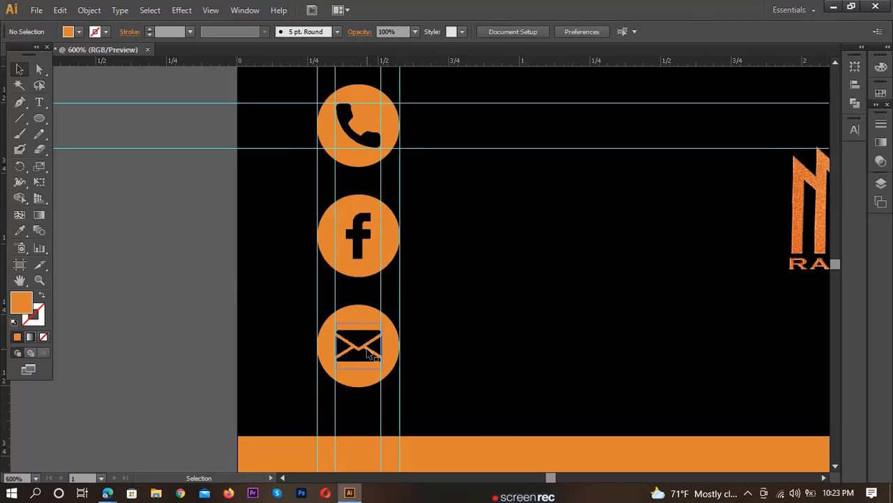
Step: Zoom out and delete the old vertical guides from the card
key(ctrl+minus)
key(ctrl+minus)
key(ctrl+minus)
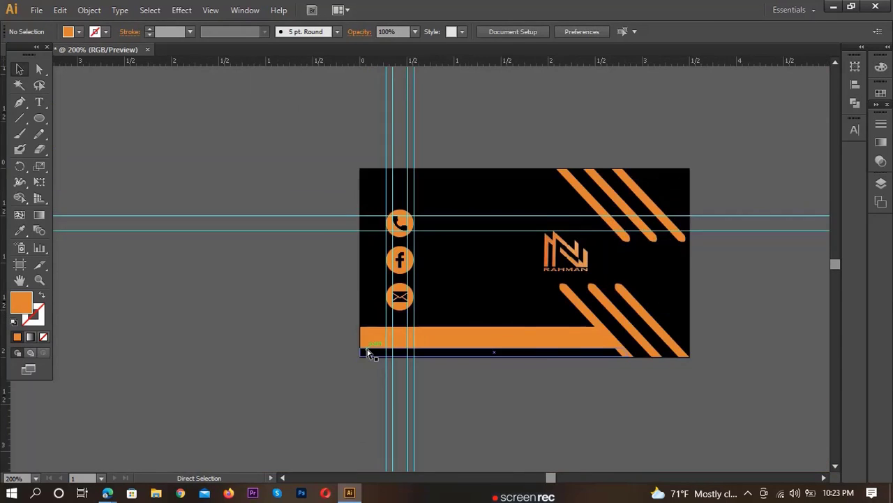
key(ctrl+minus)
mouse_move(385, 206)
mouse_down()
mouse_move(455, 169)
mouse_move(277, 290)
mouse_up()
key(Delete)
key(Delete)
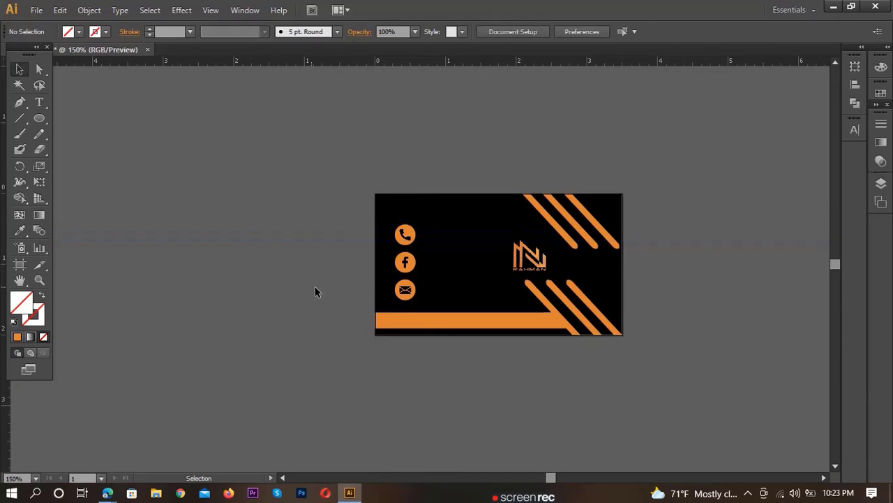
Step: Scale the three icon circles down proportionally to about 0.22 × 0.81 in
drag(390, 216, 421, 296)
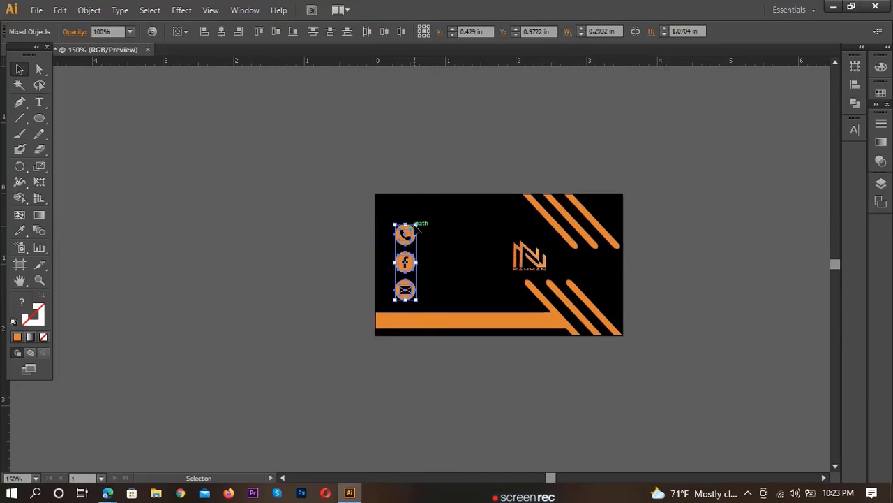
key(shift)
drag(417, 224, 415, 234)
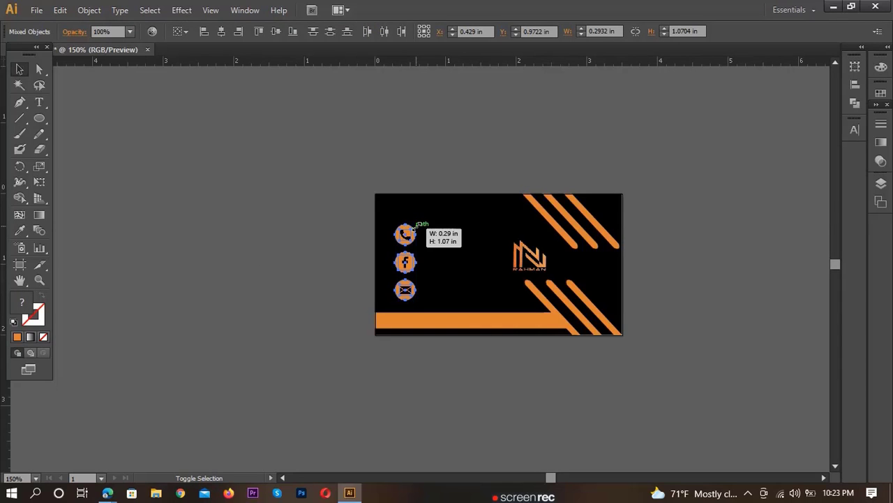
key(Return)
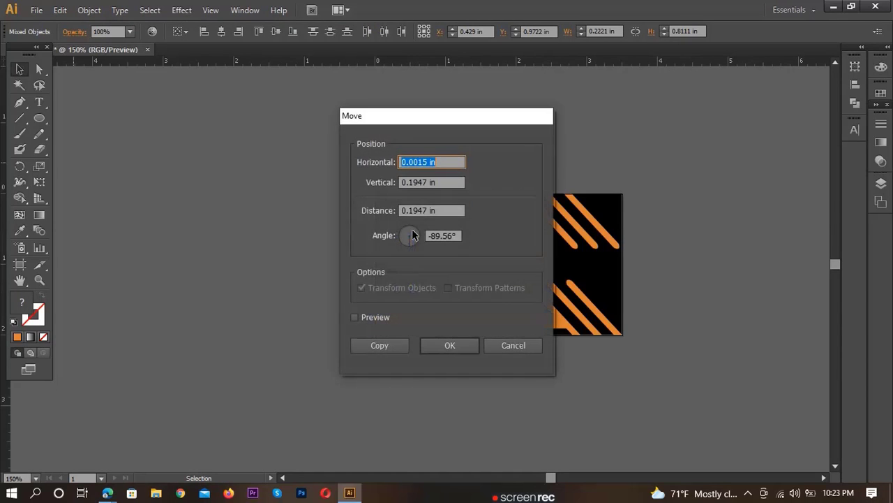
click(526, 351)
Step: Zoom in and group the three icon circles together
click(169, 202)
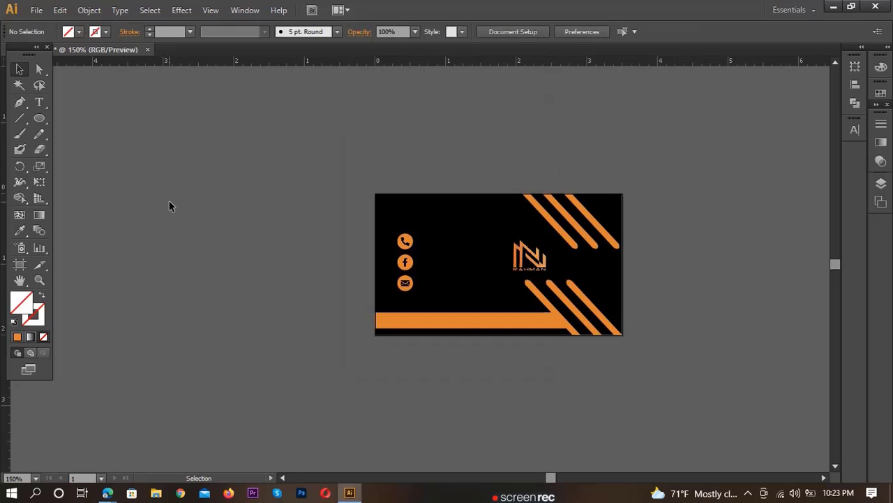
key(ctrl+equal)
key(ctrl+equal)
key(ctrl+equal)
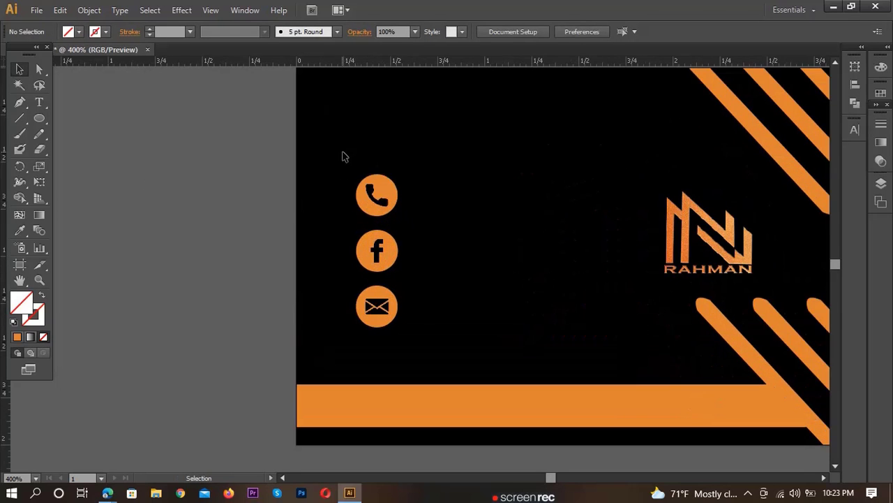
drag(342, 156, 391, 328)
right_click(379, 266)
click(409, 324)
click(190, 183)
Step: Add six horizontal ruler guides, pairs crossing the phone, Facebook and email circles
drag(405, 63, 436, 185)
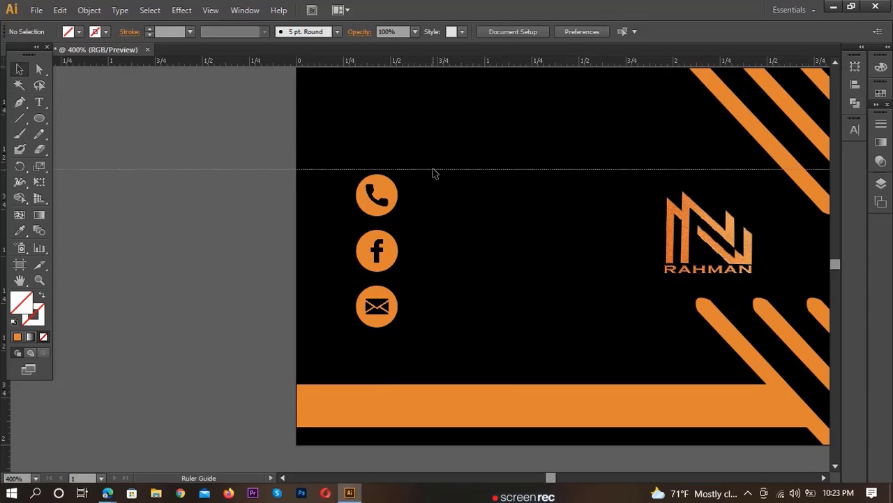
drag(416, 65, 450, 205)
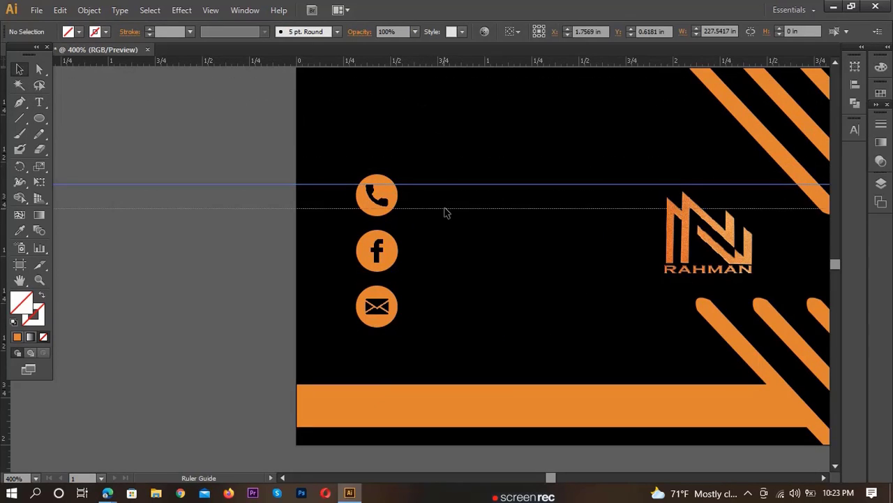
drag(425, 62, 434, 238)
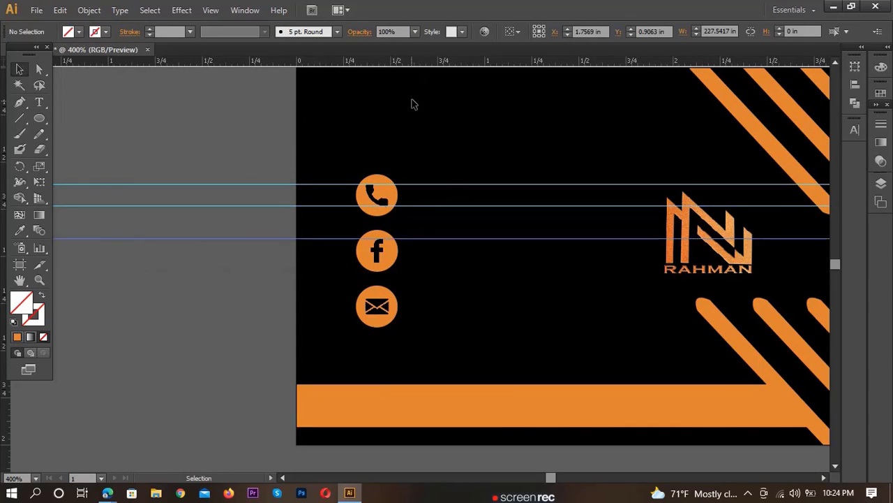
drag(421, 63, 425, 263)
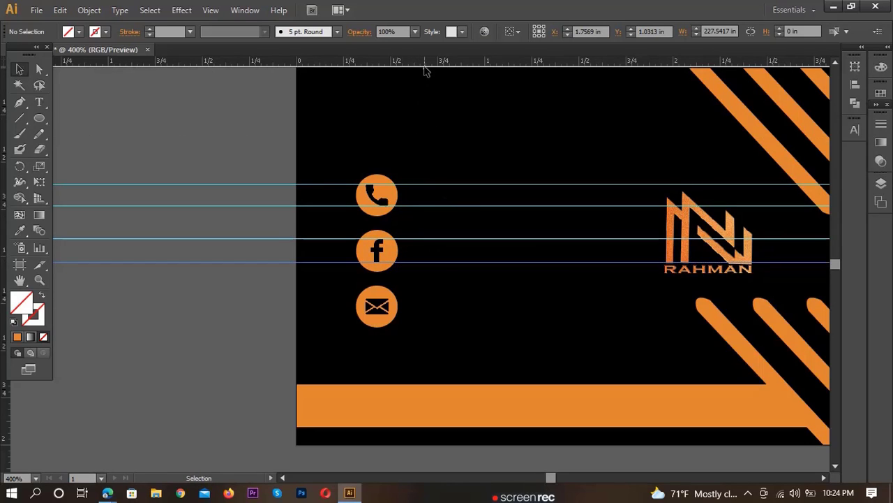
drag(425, 63, 451, 298)
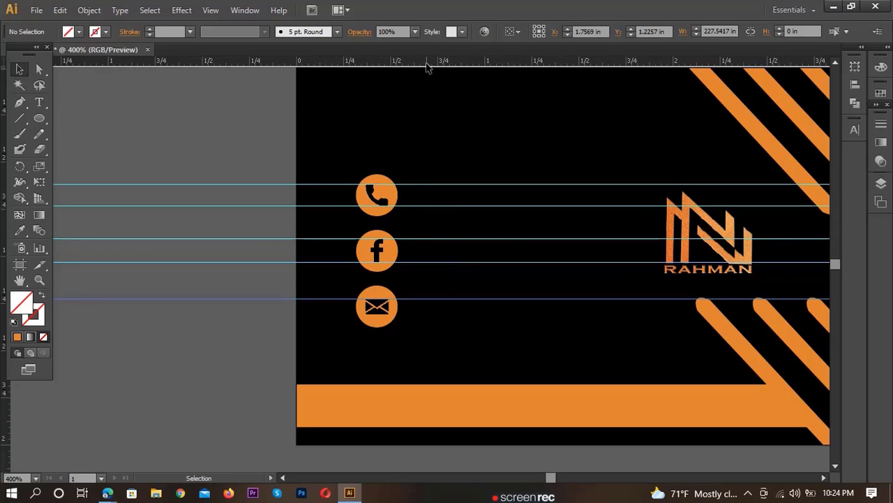
drag(430, 63, 451, 315)
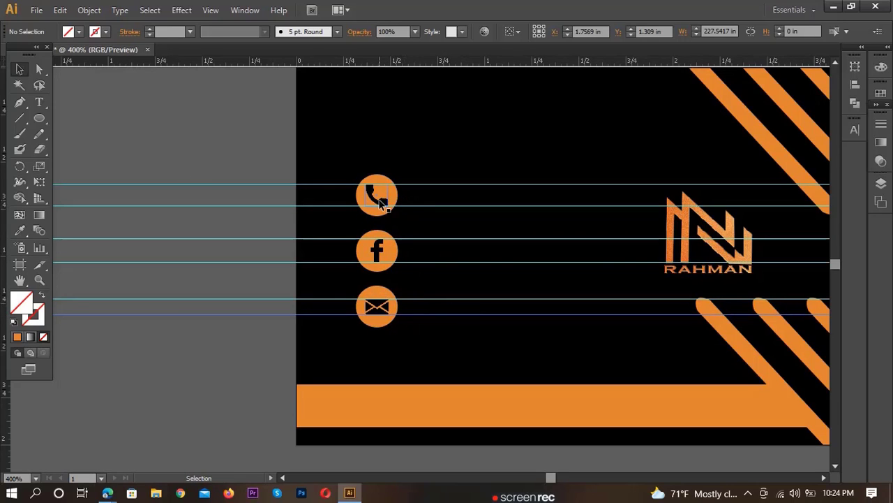
click(382, 206)
click(207, 165)
click(40, 105)
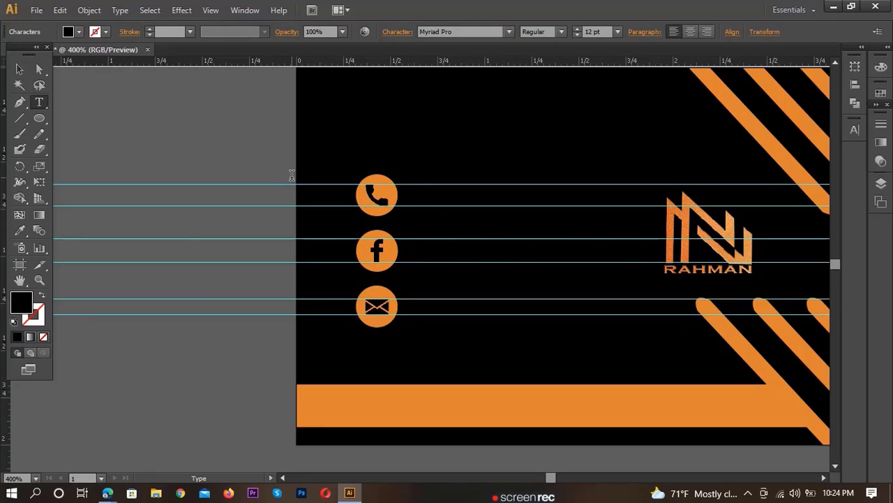
Step: Set the text fill to white and type the phone number
click(67, 31)
click(27, 52)
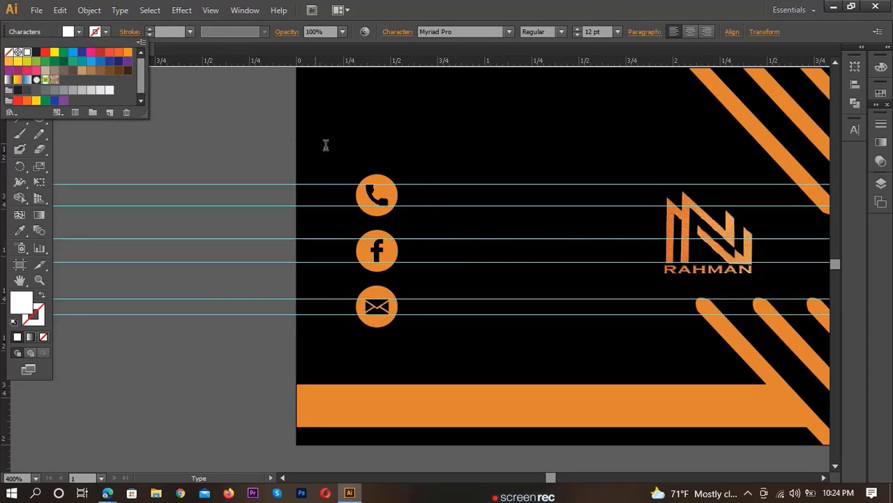
click(409, 195)
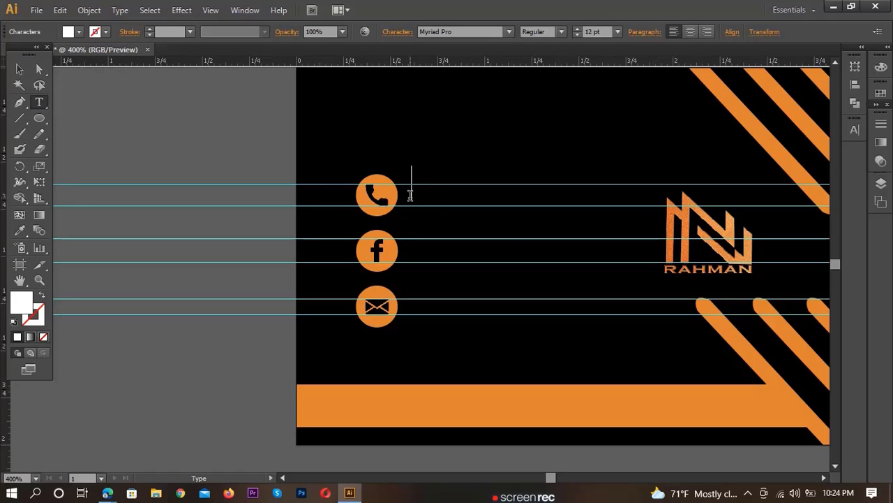
text(0)
key(BackSpace)
key(BackSpace)
key(BackSpace)
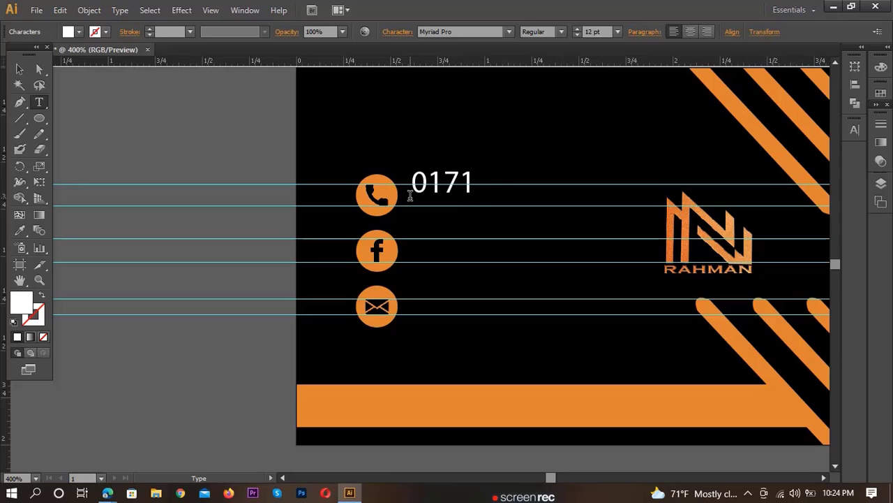
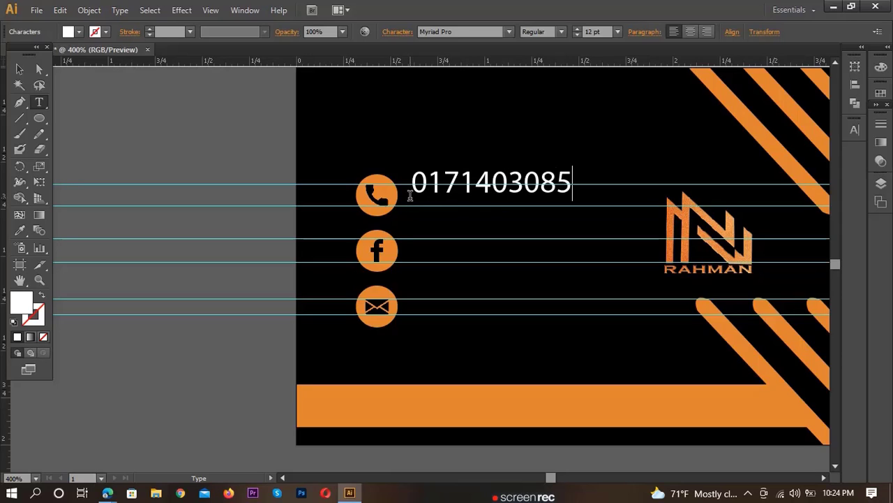
Step: Place the phone number beside the phone icon at 7 pt font size
click(19, 69)
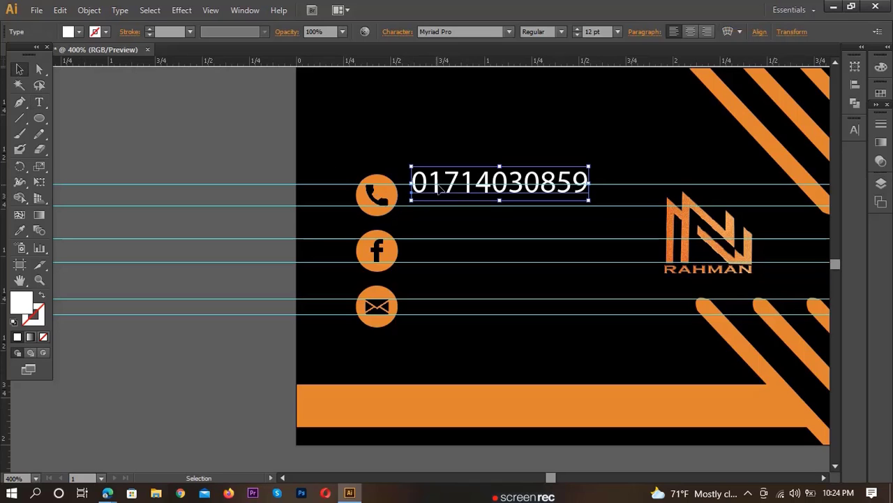
drag(501, 193, 500, 201)
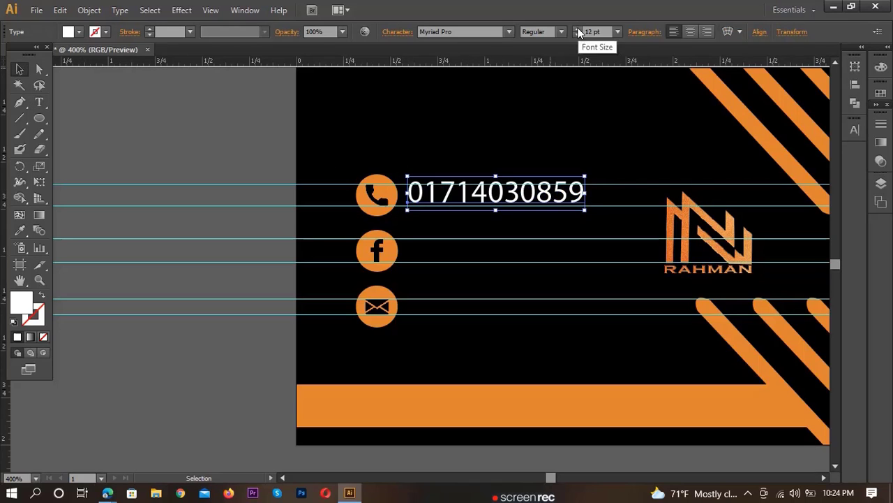
click(577, 29)
click(617, 31)
click(633, 80)
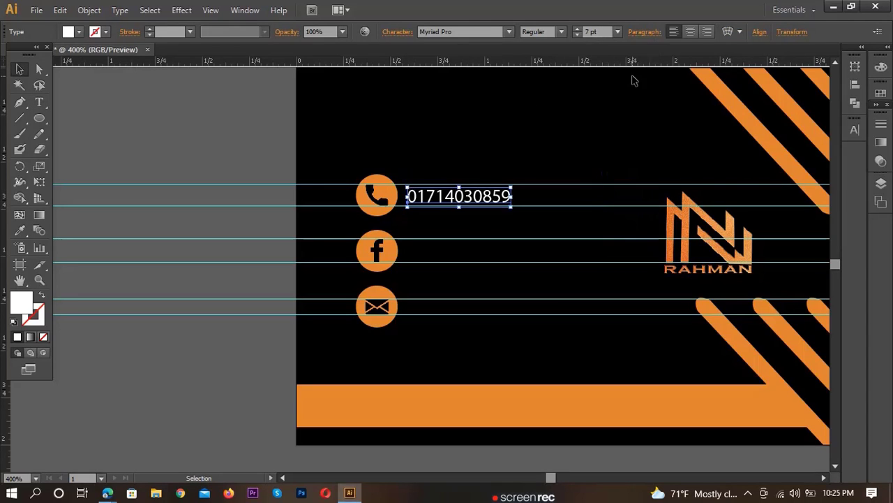
Step: Duplicate the number beside the Facebook icon and start retyping it as the Facebook name
click(247, 132)
mouse_move(444, 196)
mouse_down()
mouse_move(440, 183)
mouse_move(440, 252)
mouse_up()
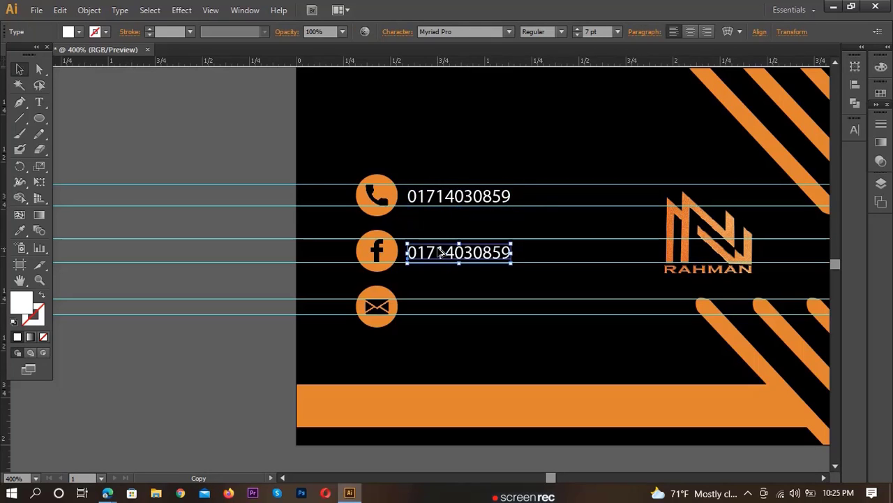
key(t)
double_click(465, 254)
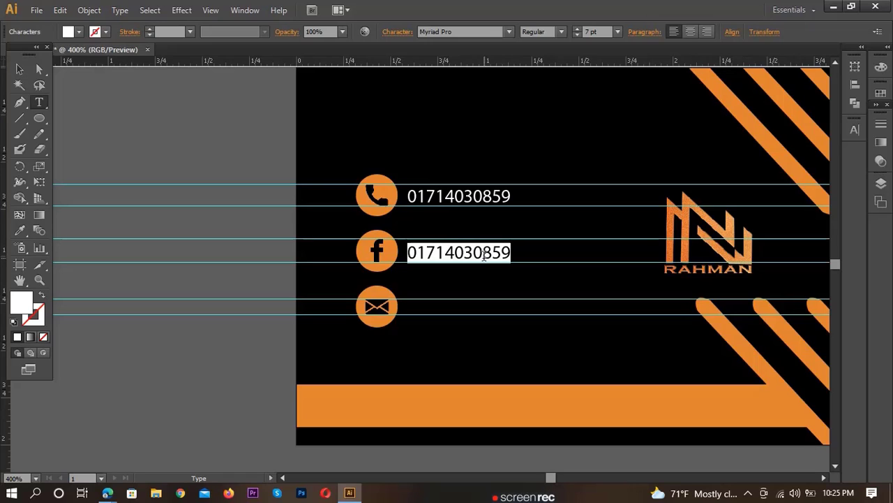
text(MD)
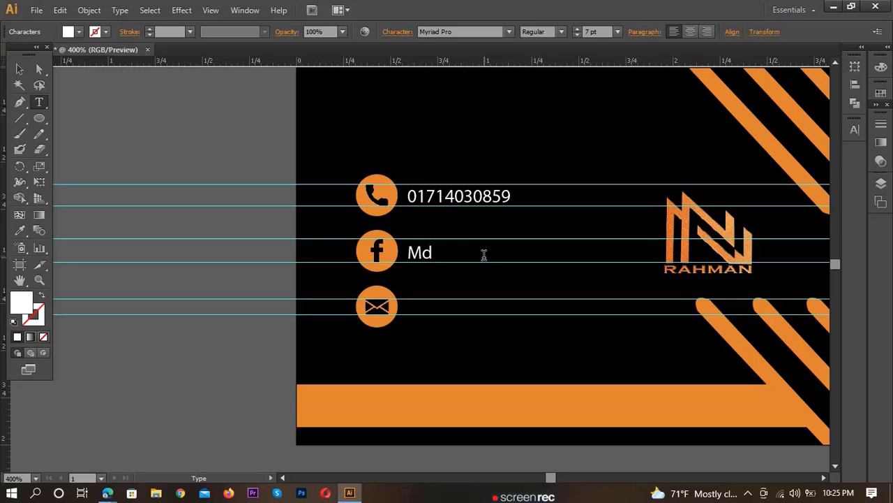
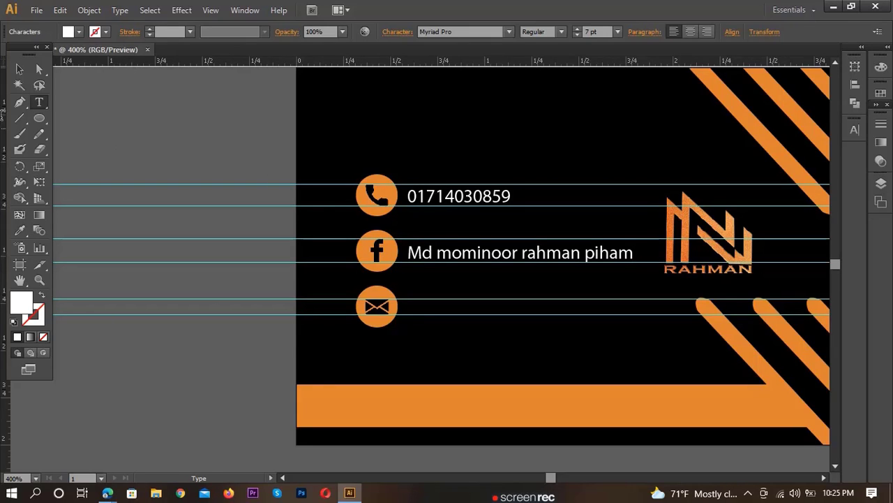
Step: Type the contact's full name, then copy it to the envelope row and retype it as their e-mail address
click(19, 68)
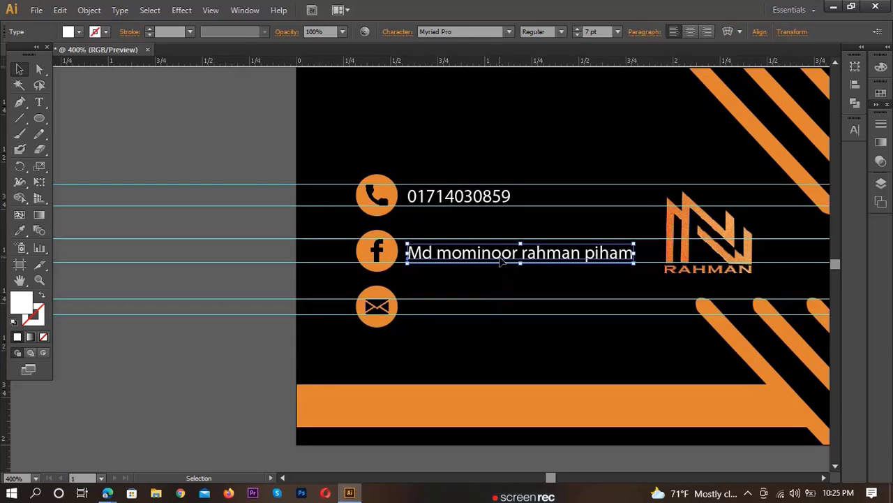
drag(500, 258, 497, 312)
key(t)
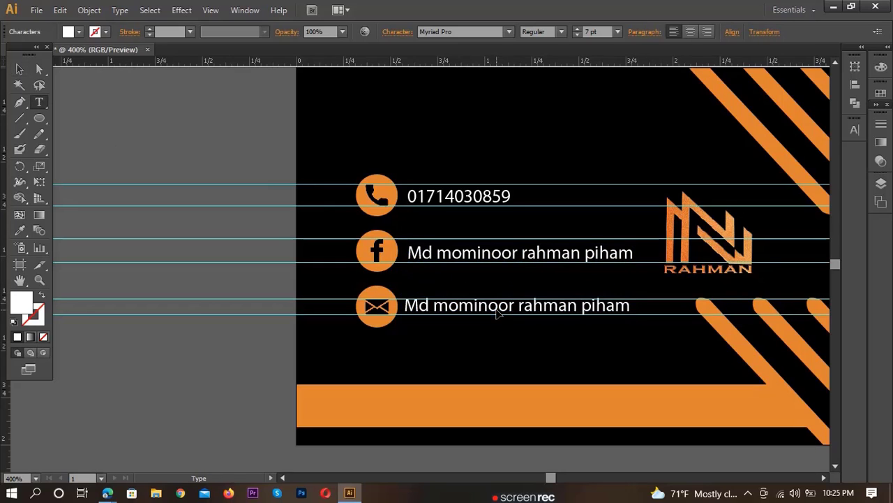
double_click(498, 307)
double_click(551, 307)
triple_click(560, 305)
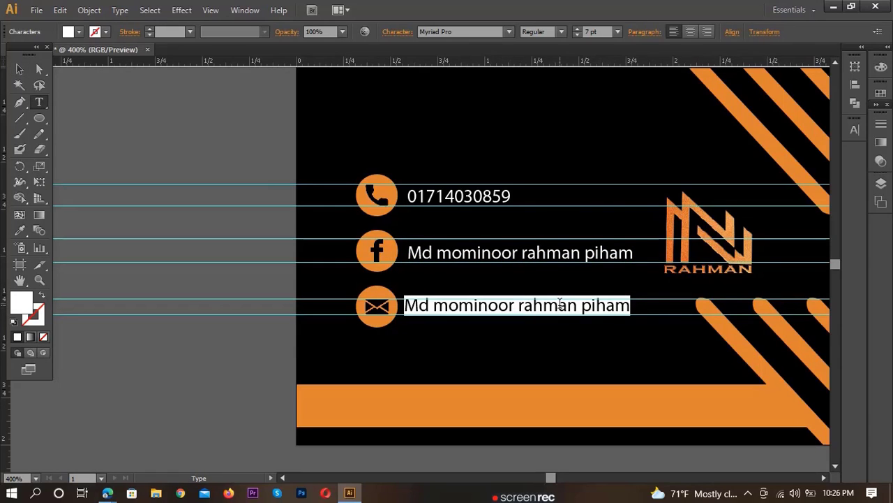
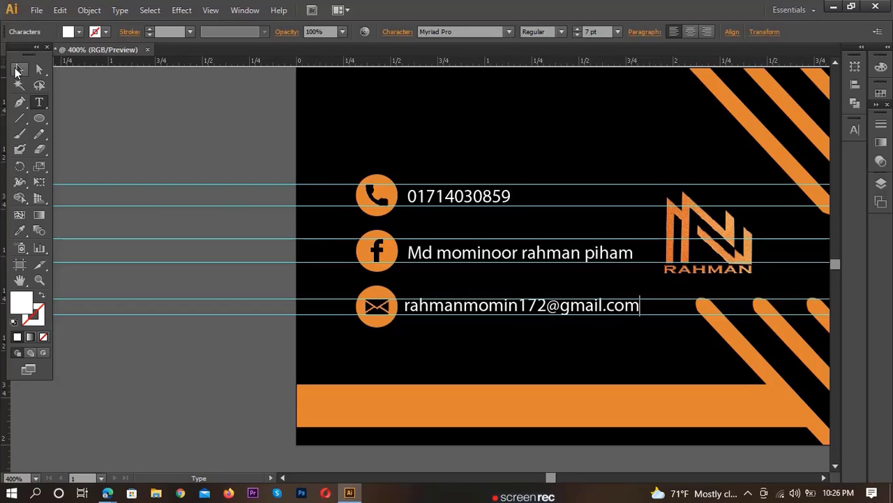
click(19, 68)
Step: Delete the guide lines and nudge the phone number up slightly
click(161, 148)
key(ctrl+minus)
key(ctrl+minus)
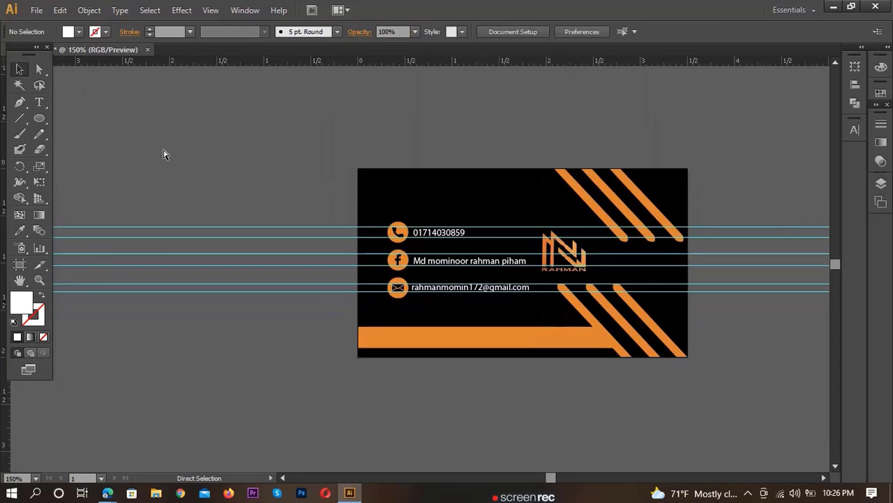
key(ctrl+plus)
drag(164, 167, 170, 347)
key(Delete)
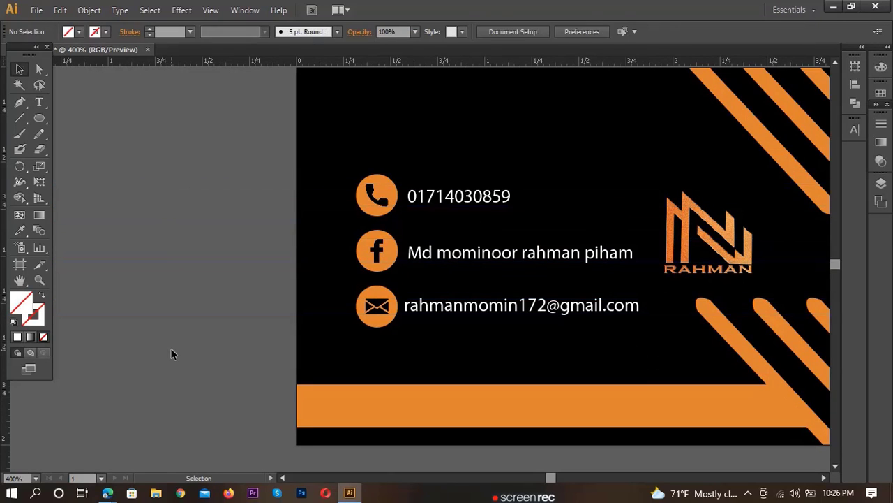
drag(450, 201, 447, 194)
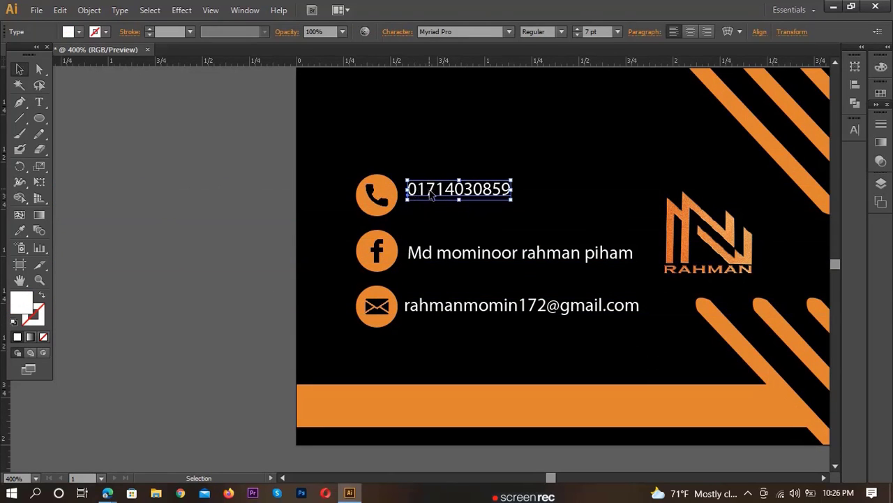
Step: Duplicate the phone number below itself and retype it as a second number
drag(431, 196, 430, 214)
double_click(435, 208)
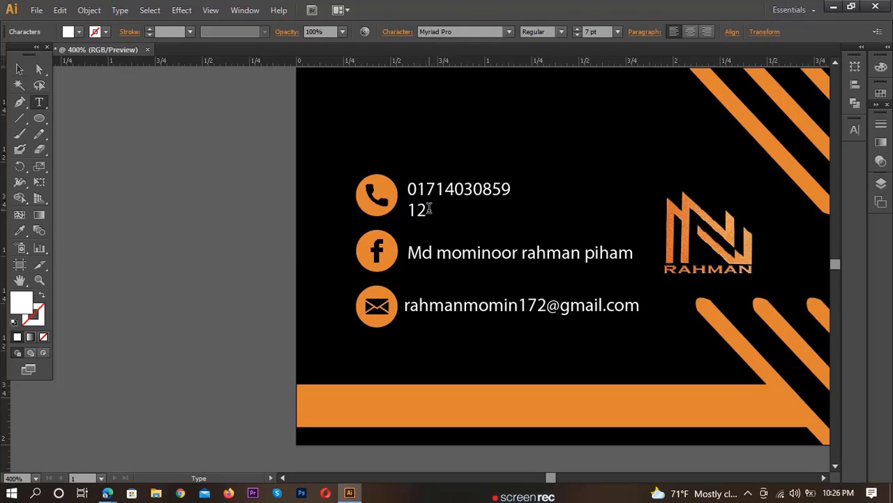
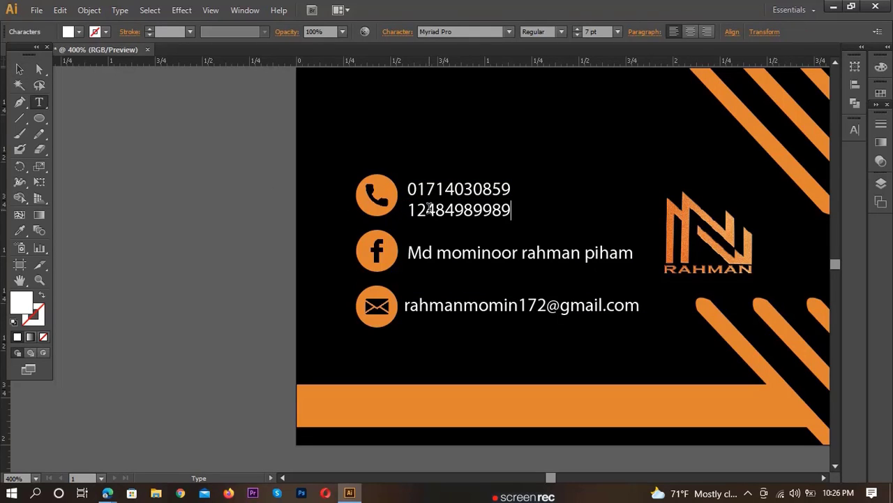
click(21, 68)
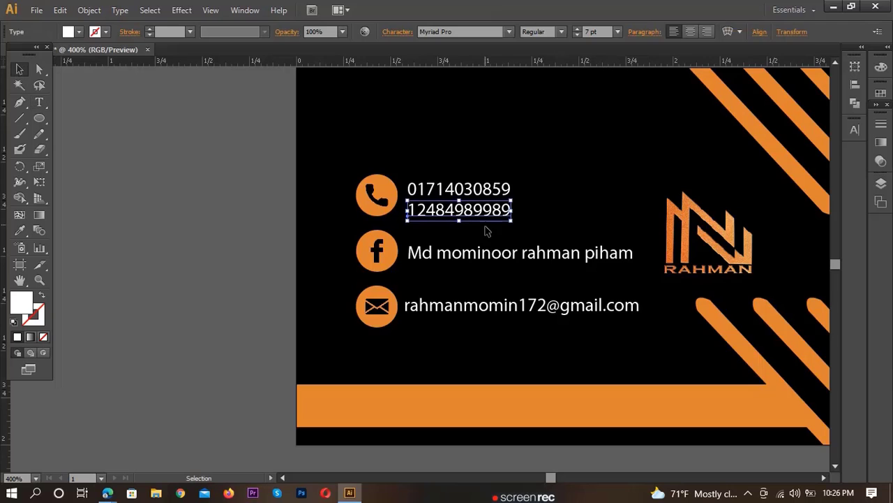
click(490, 256)
mouse_move(490, 258)
mouse_down()
mouse_move(487, 249)
mouse_move(489, 270)
mouse_up()
click(467, 286)
click(457, 310)
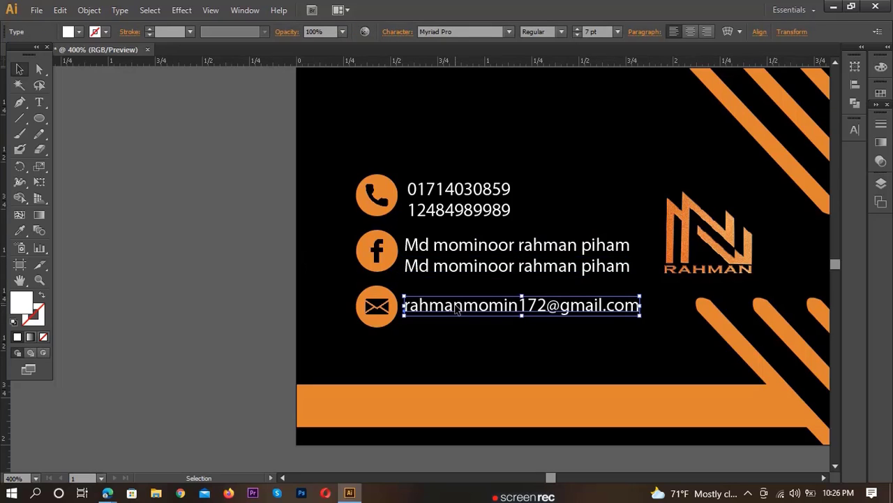
drag(457, 309, 454, 328)
key(t)
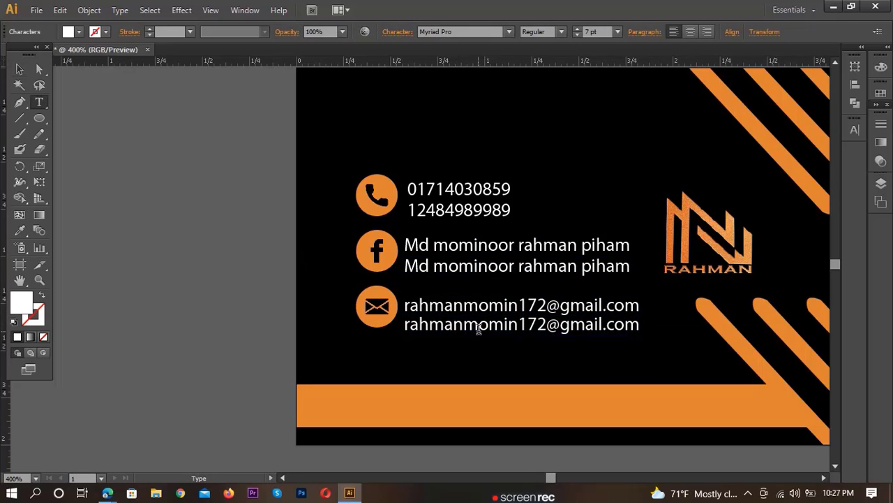
triple_click(479, 326)
text(www.)
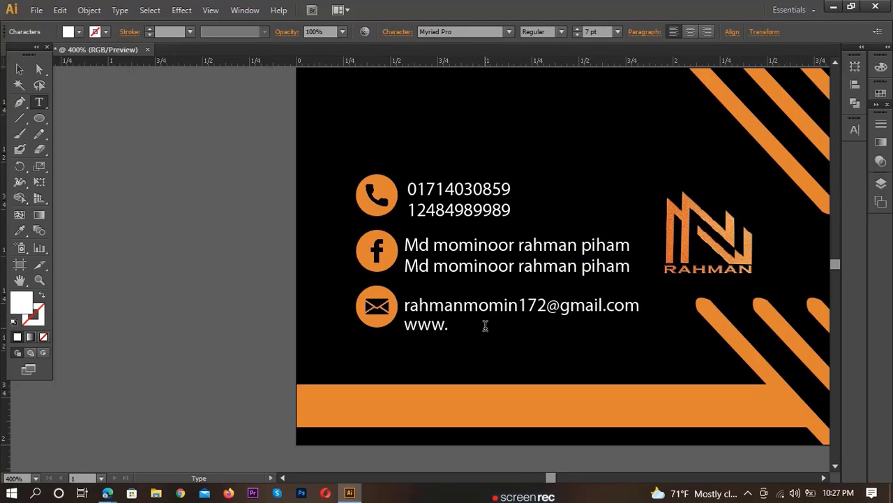
text(gmail.com)
double_click(467, 269)
triple_click(452, 268)
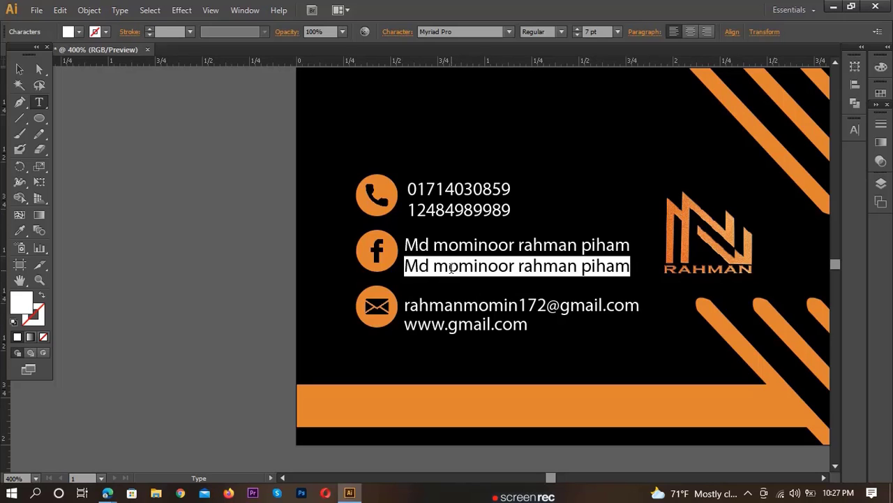
text(www.fa)
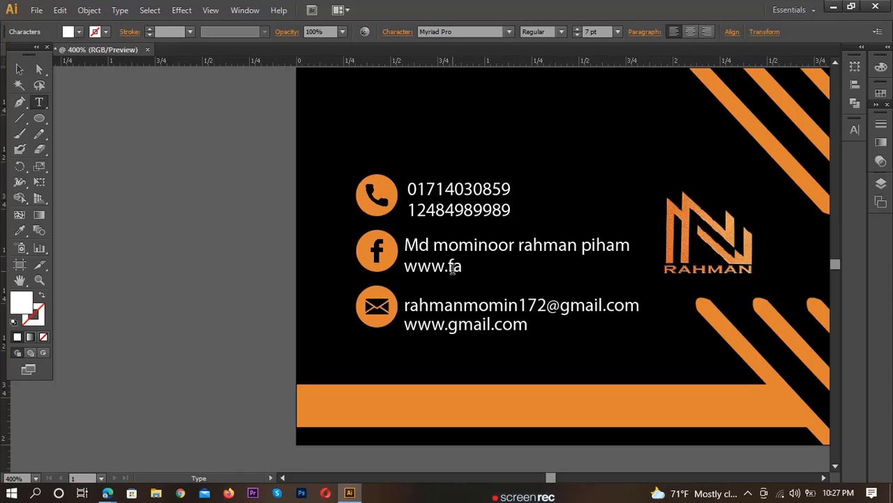
text(i)
text(com)
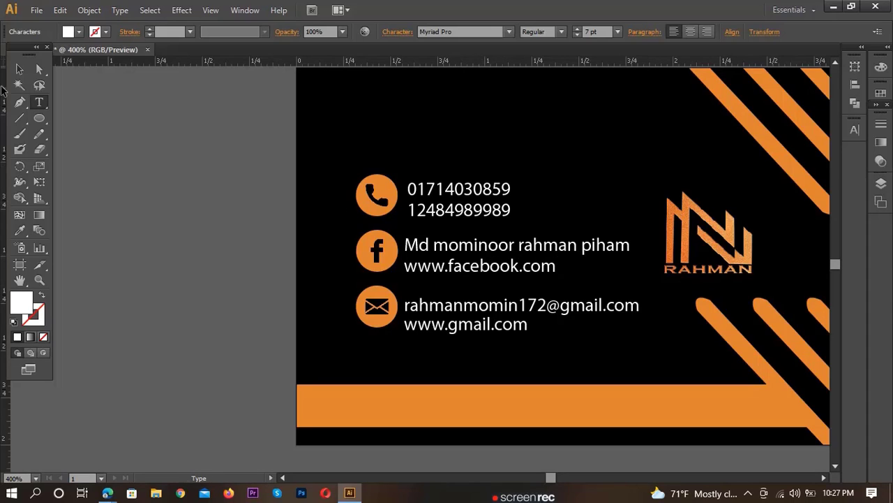
key(Escape)
Step: Fit the e-mail text pair between two horizontal guides and shift it right
click(109, 158)
click(453, 330)
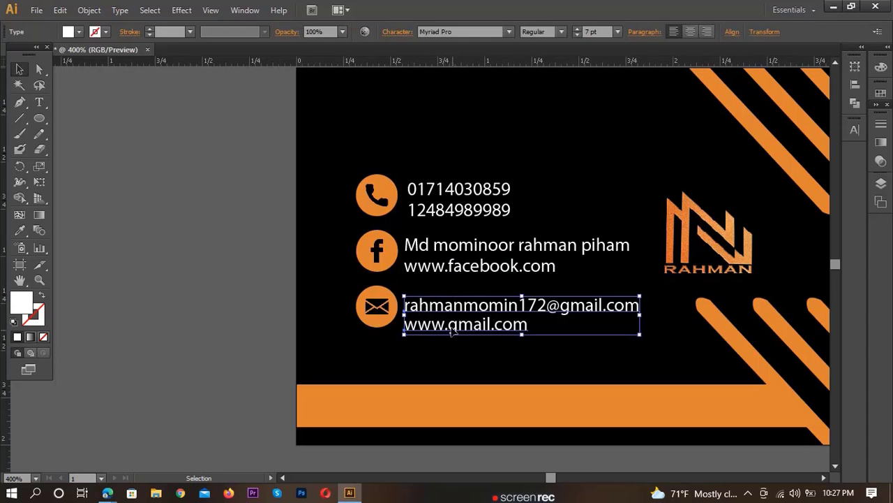
drag(452, 330, 452, 320)
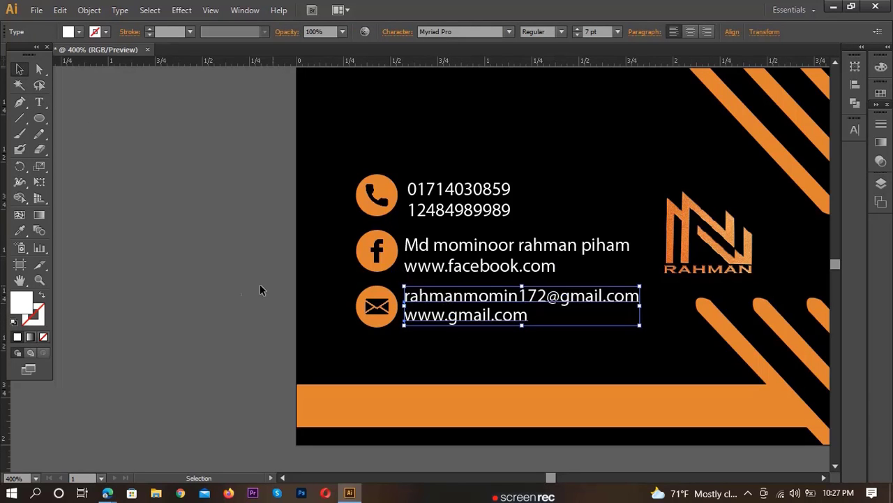
click(165, 280)
drag(443, 65, 457, 285)
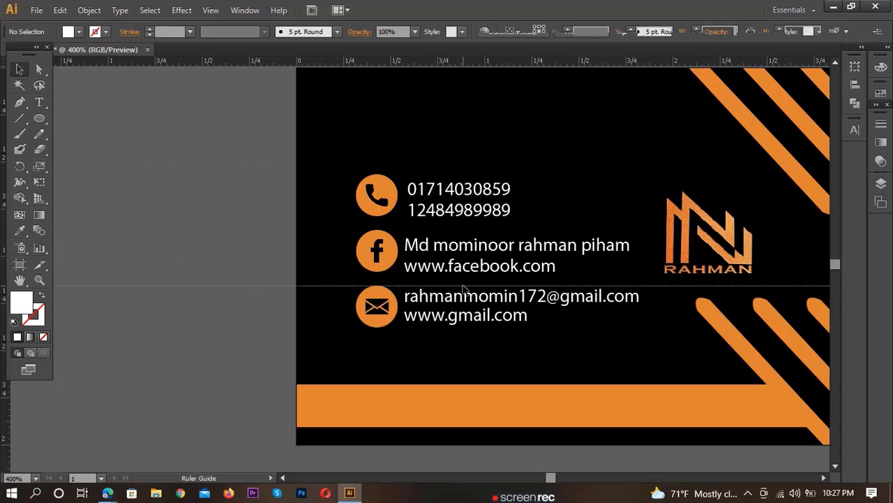
drag(422, 63, 442, 329)
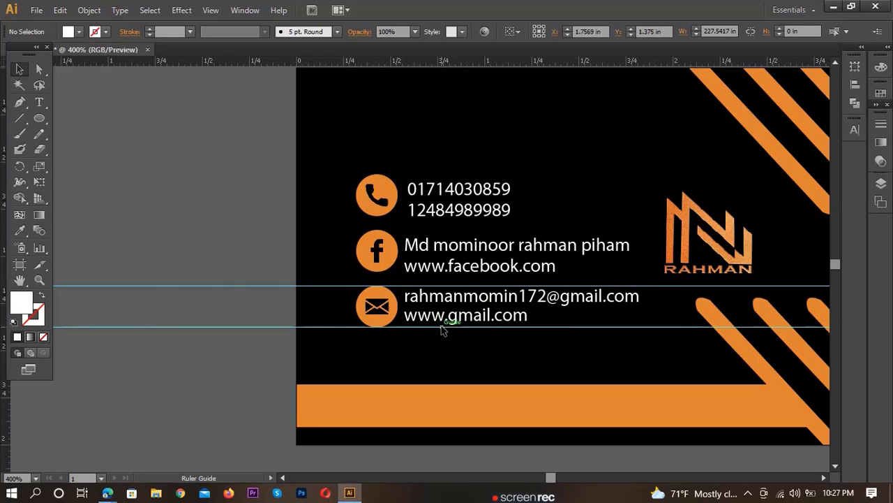
click(468, 319)
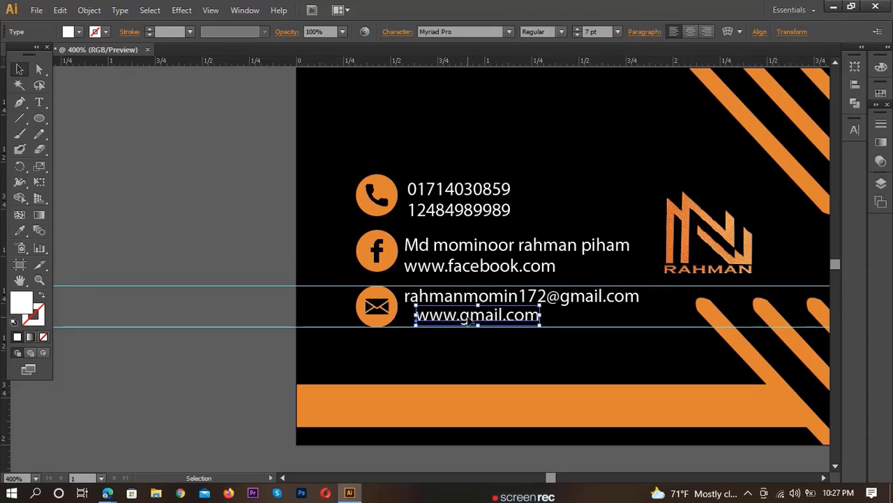
shift+click(497, 302)
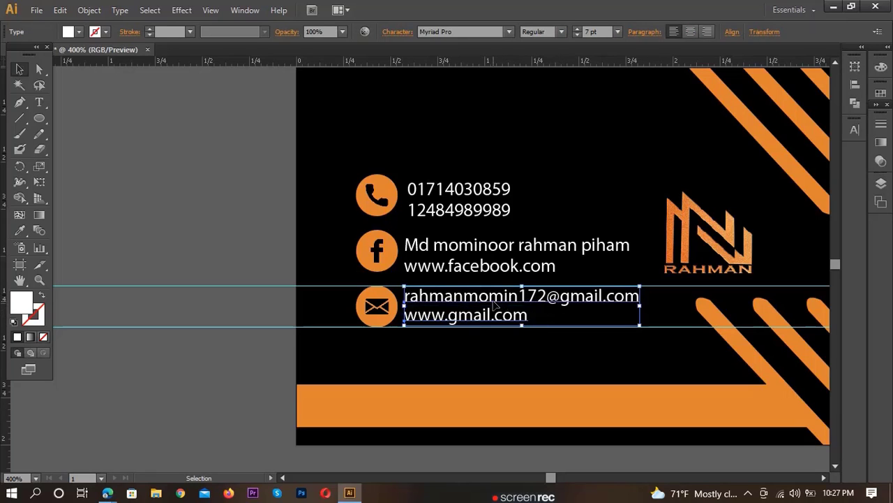
drag(495, 305, 508, 305)
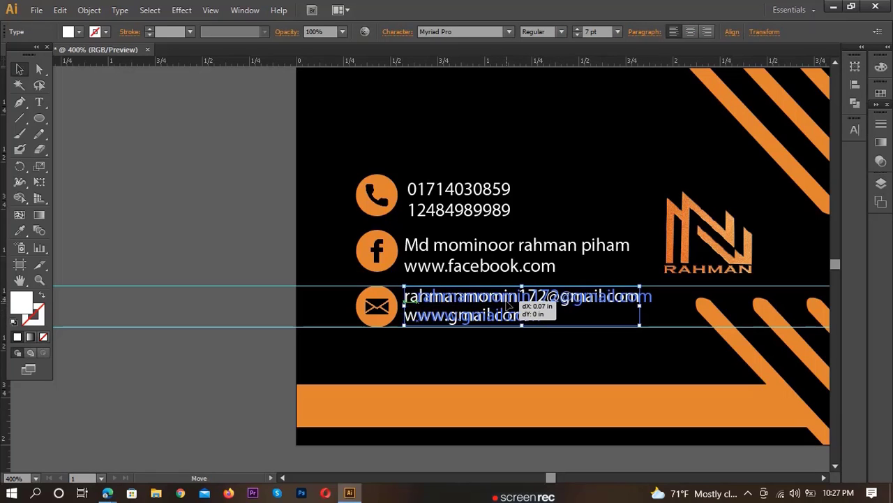
click(162, 365)
Step: Move the guides to the Facebook and phone rows and line up those text pairs
drag(346, 285, 345, 229)
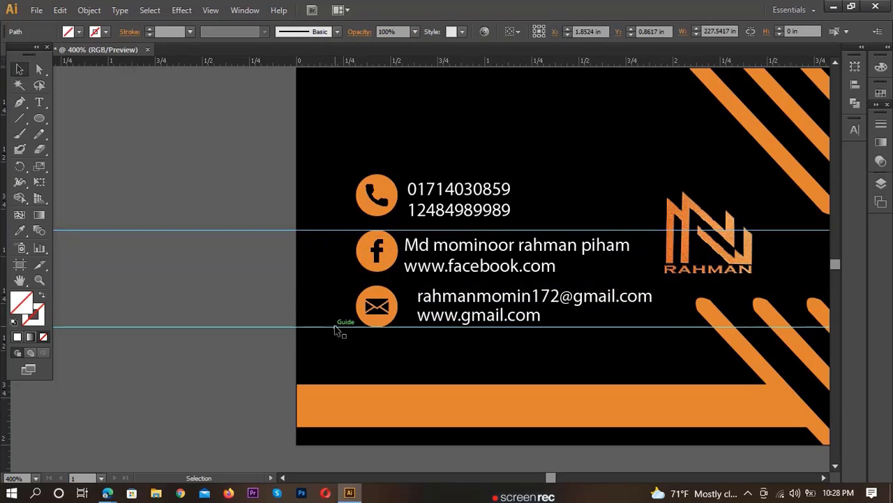
drag(335, 326, 358, 271)
mouse_move(571, 265)
mouse_down()
mouse_move(527, 256)
mouse_move(525, 241)
mouse_up()
click(232, 263)
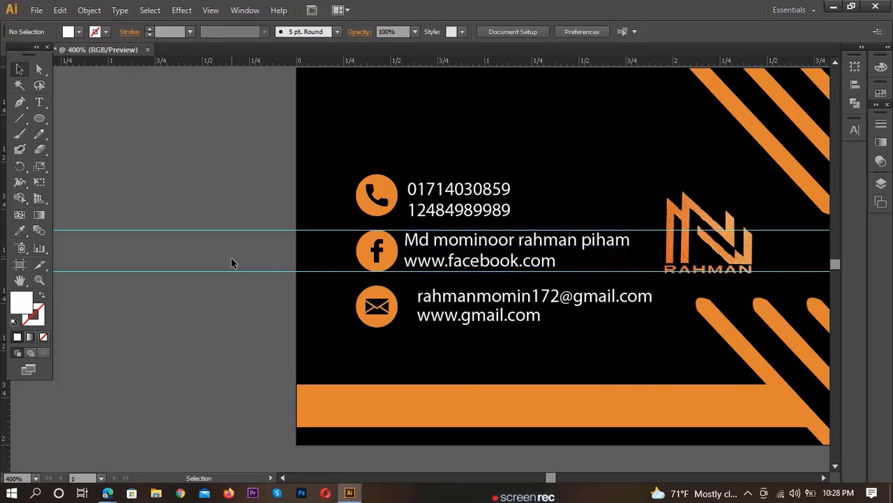
click(464, 209)
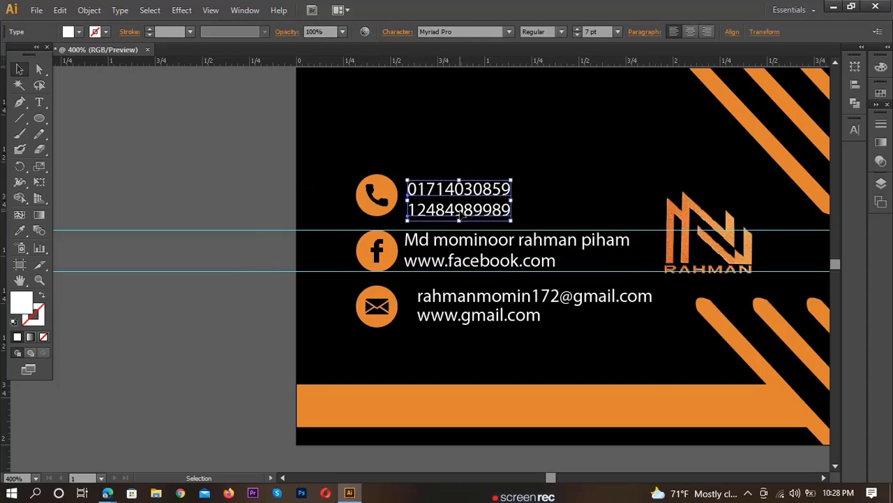
drag(346, 229, 367, 176)
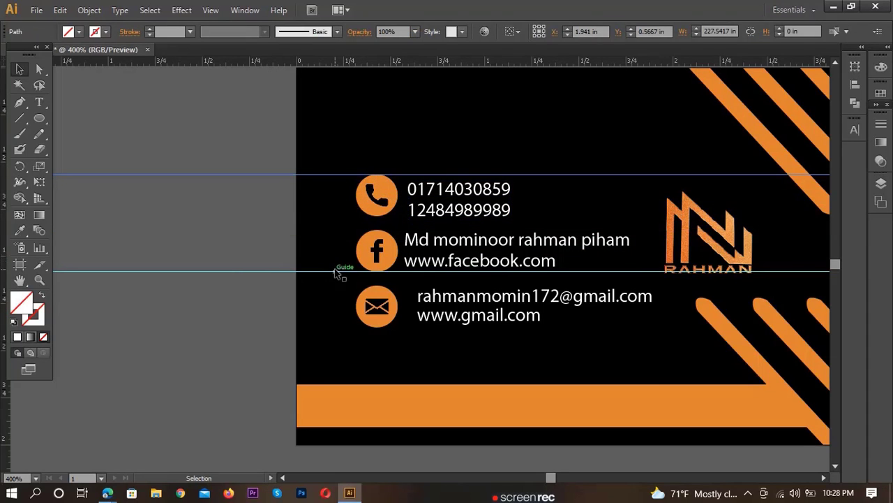
mouse_move(339, 269)
mouse_down()
mouse_move(369, 223)
mouse_move(351, 216)
mouse_up()
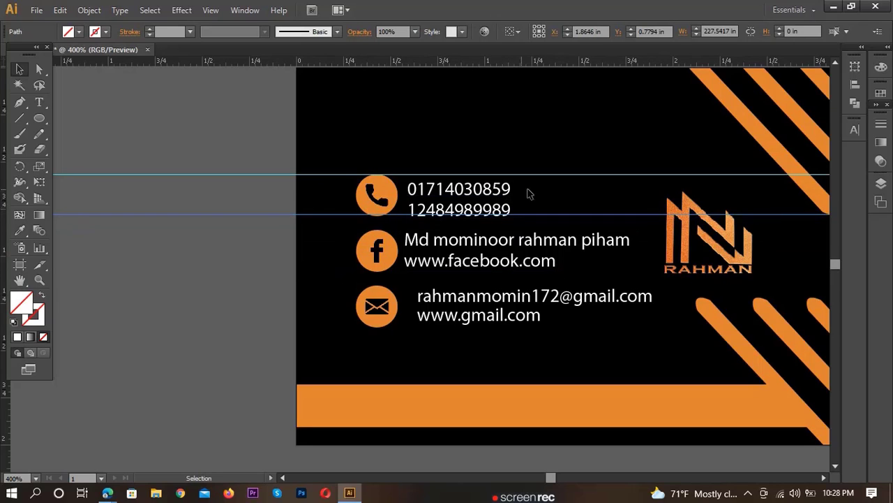
click(460, 196)
drag(459, 194, 459, 190)
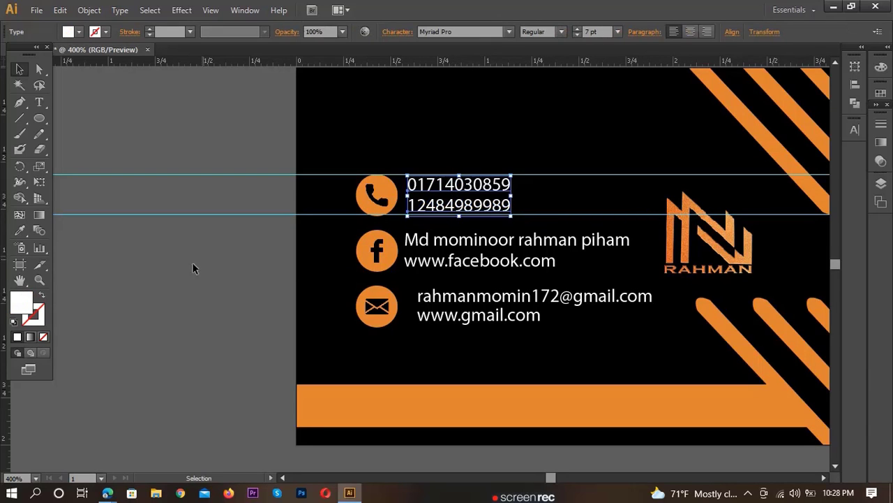
Step: Snap the Facebook and phone text to a new vertical guide, then delete the horizontal guides
drag(3, 405, 417, 409)
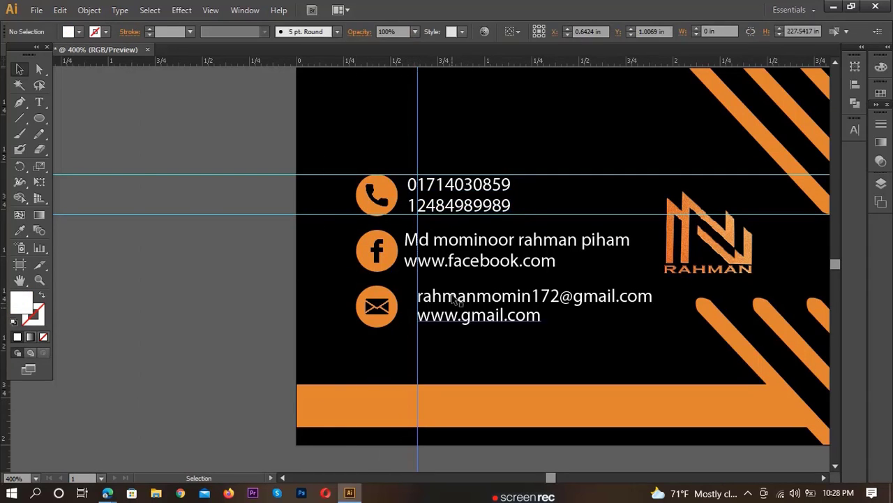
drag(480, 251, 494, 250)
click(523, 205)
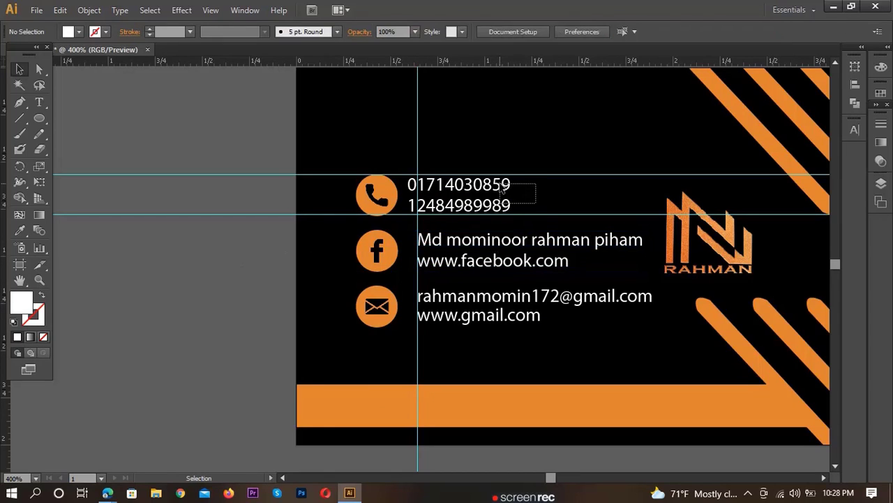
click(468, 189)
drag(467, 190, 478, 190)
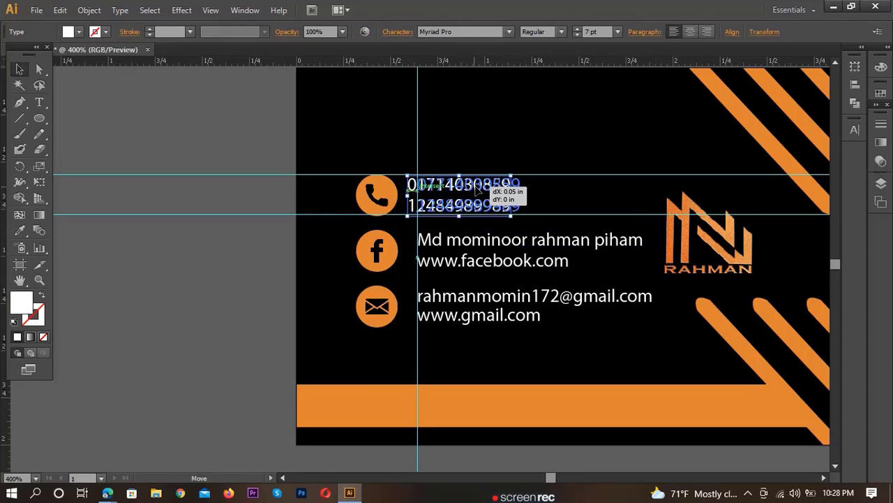
click(183, 375)
drag(221, 161, 226, 244)
key(Delete)
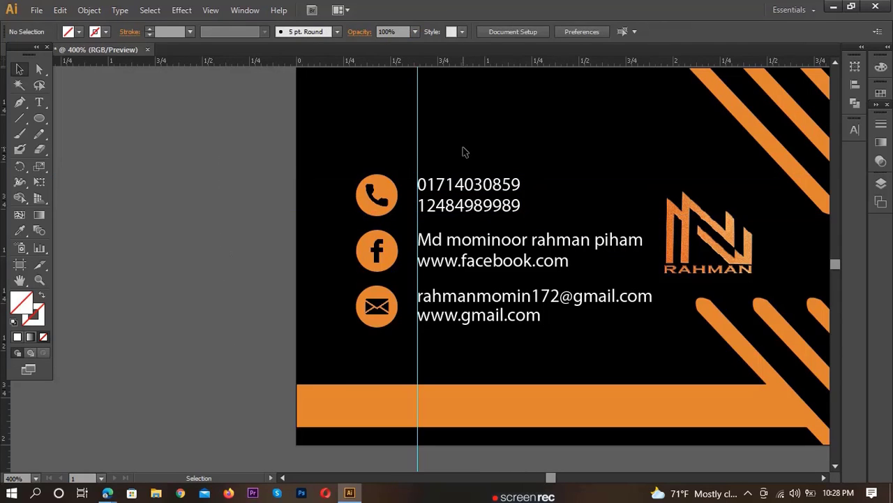
Step: Try distributing the contact text blocks evenly, undo it, and reselect all contact text
drag(463, 148, 524, 335)
click(855, 84)
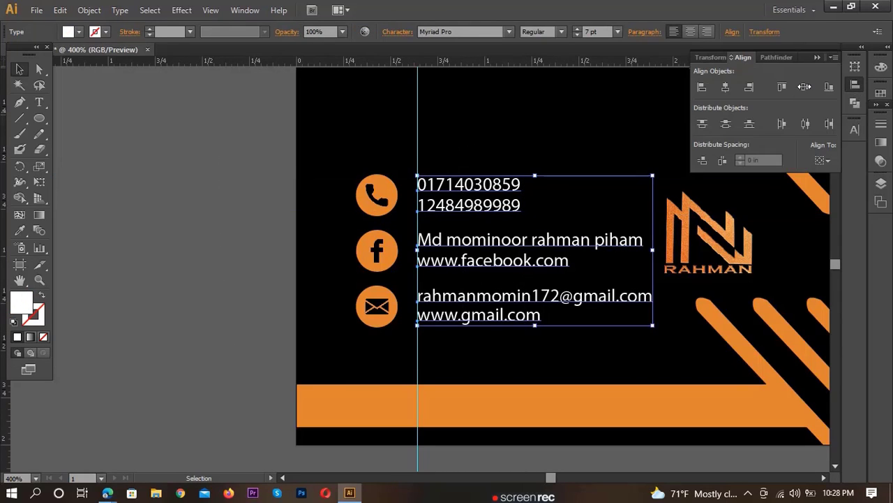
click(726, 124)
key(ctrl+z)
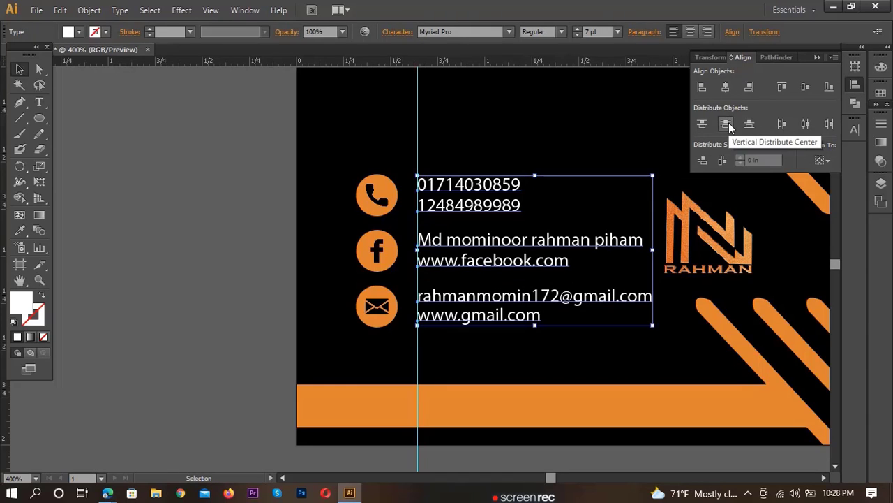
click(181, 180)
right_click(507, 208)
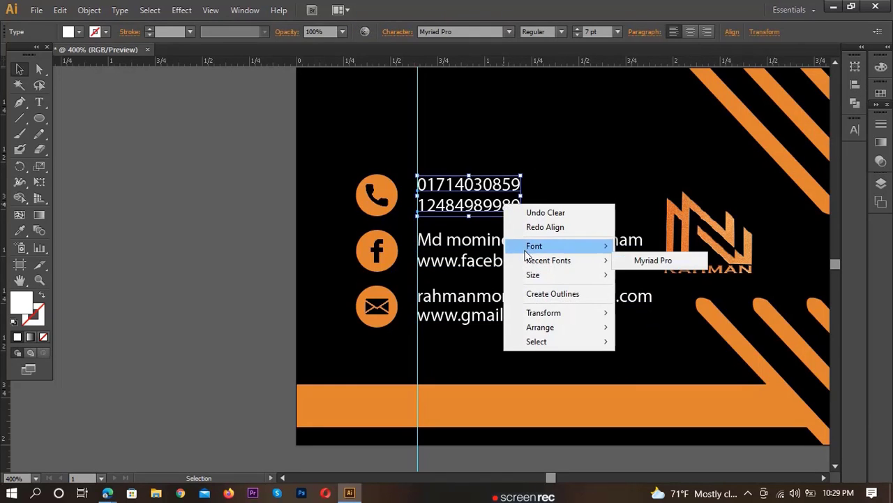
click(277, 232)
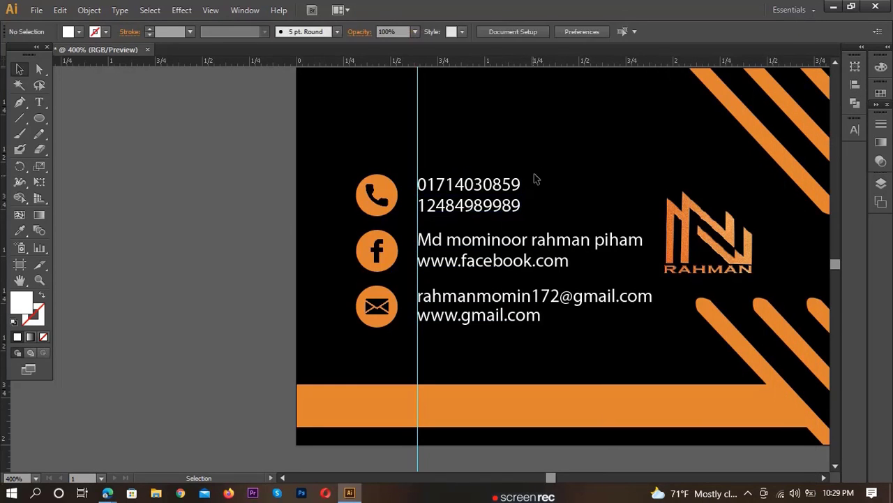
drag(535, 171, 475, 321)
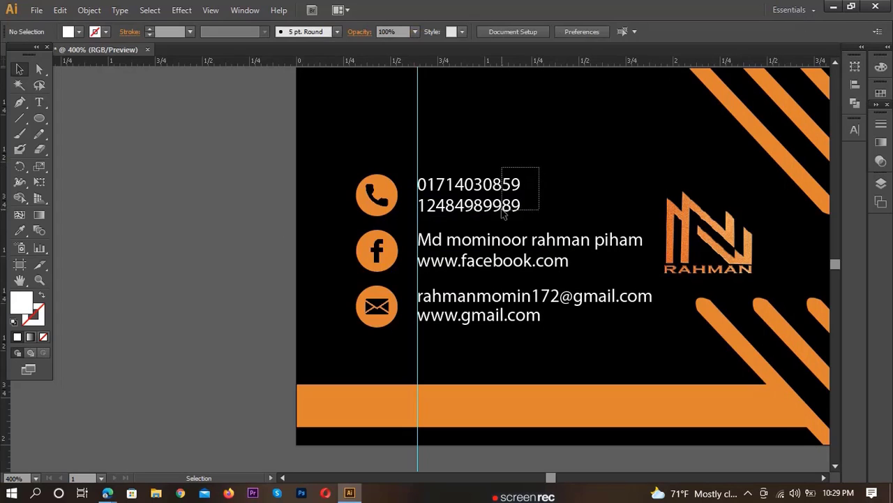
Step: Set the first phone number in Montserrat
double_click(488, 265)
triple_click(497, 261)
click(532, 279)
drag(546, 261, 487, 264)
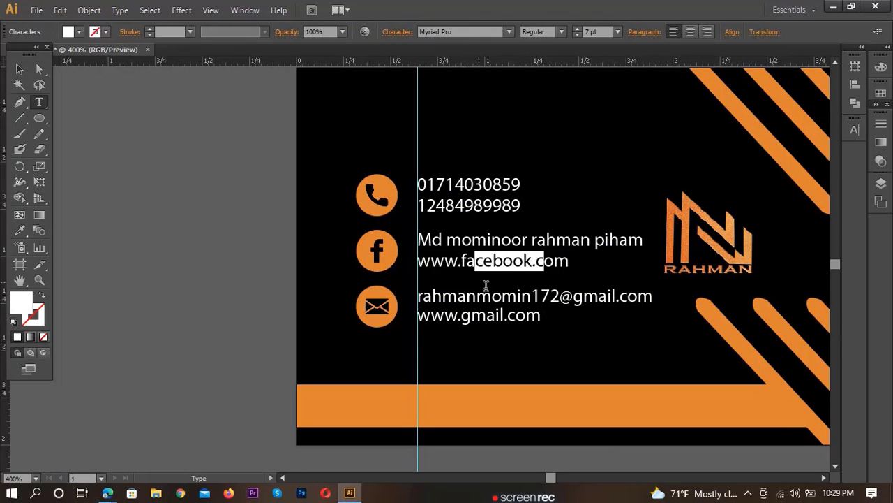
click(554, 261)
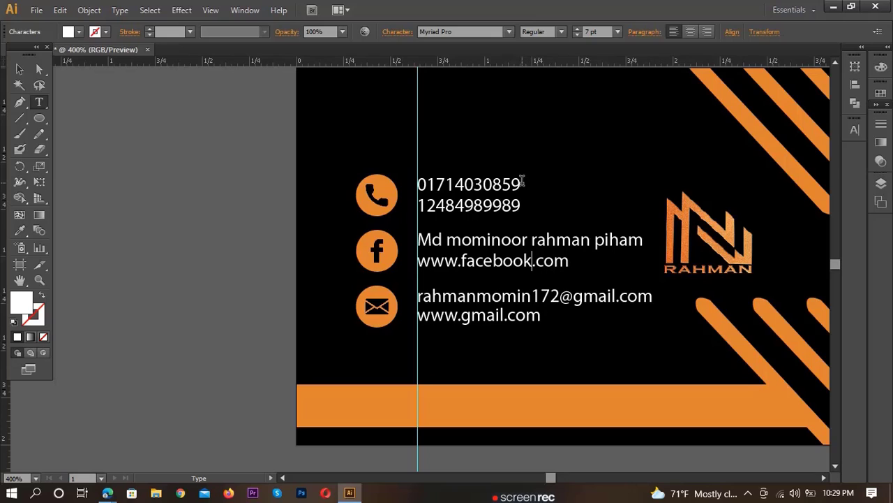
drag(521, 184, 418, 184)
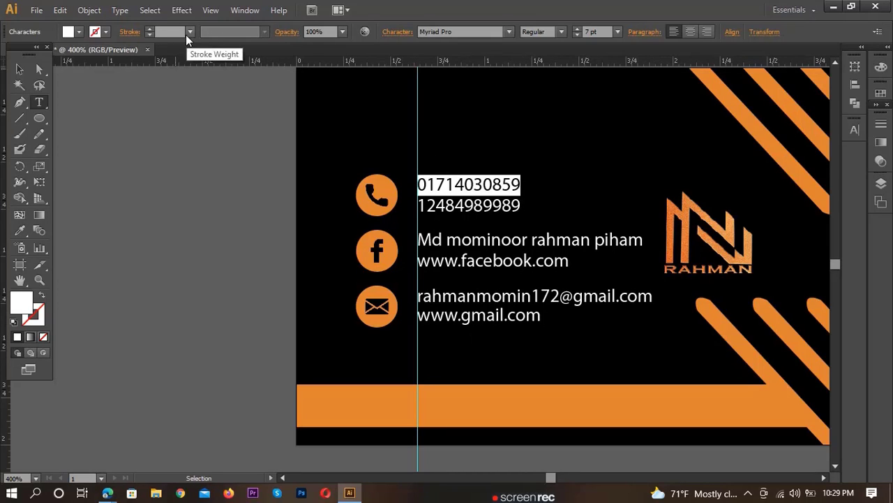
click(510, 32)
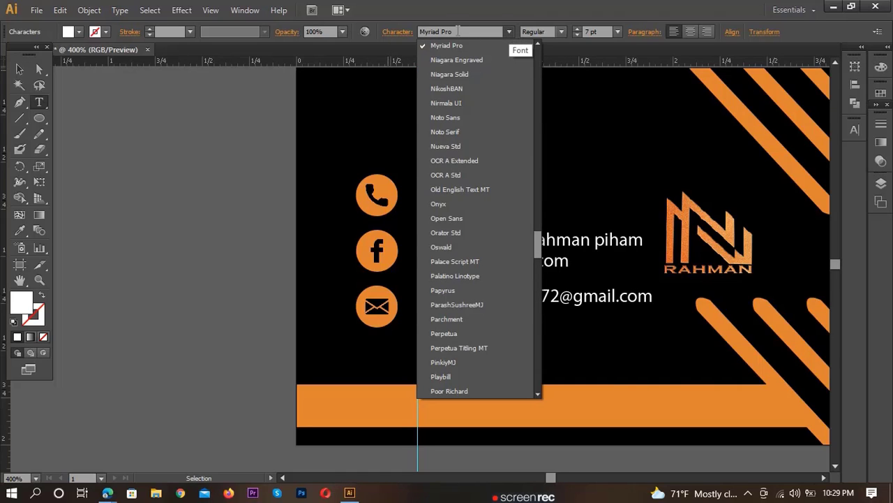
click(509, 30)
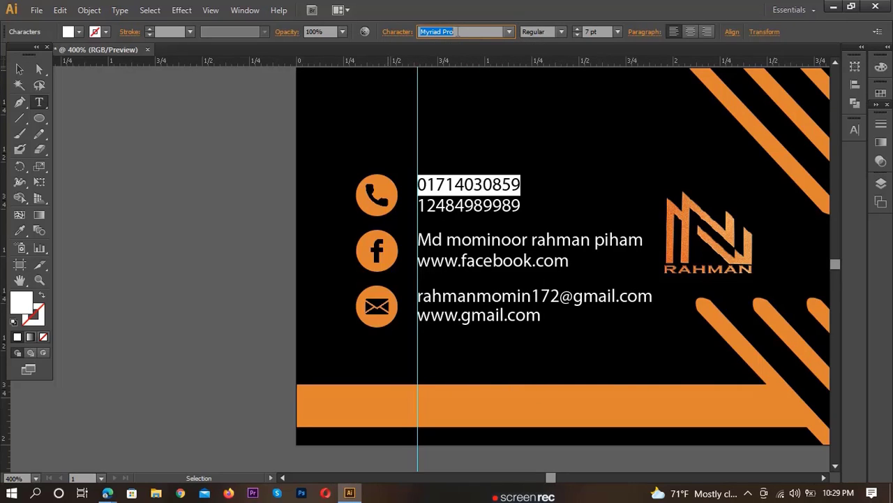
text(Monotype Corsiva)
text(Montserrat)
key(Return)
key(Escape)
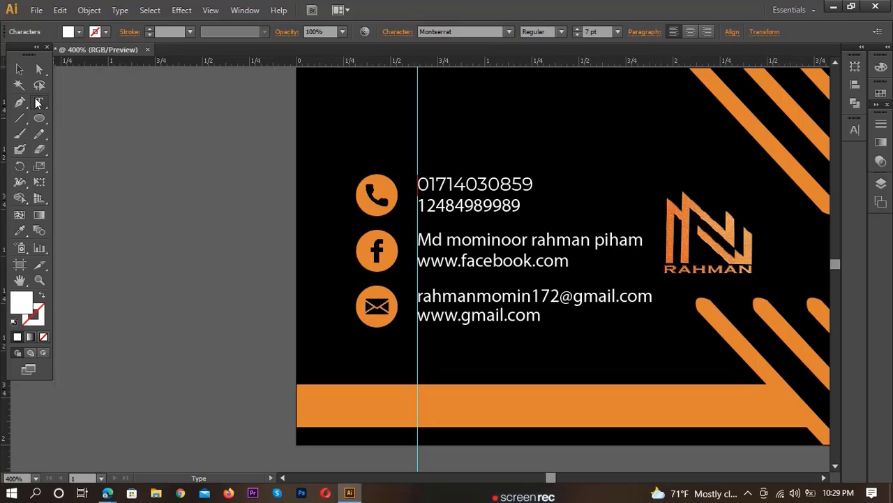
Step: Try Monotype Corsiva and Agency FB on the second phone number, then eyedropper Montserrat onto it
click(466, 214)
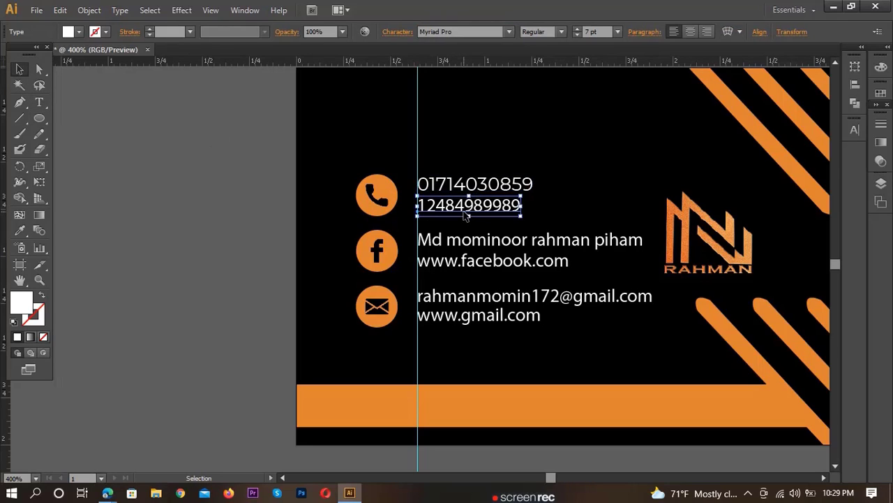
click(462, 31)
text(Monotype Corsiva)
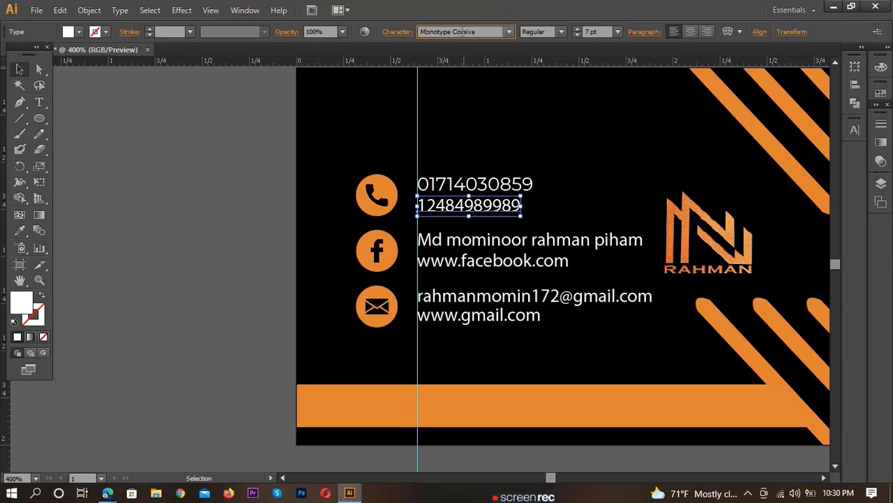
key(Down)
text(Agency FB)
click(458, 32)
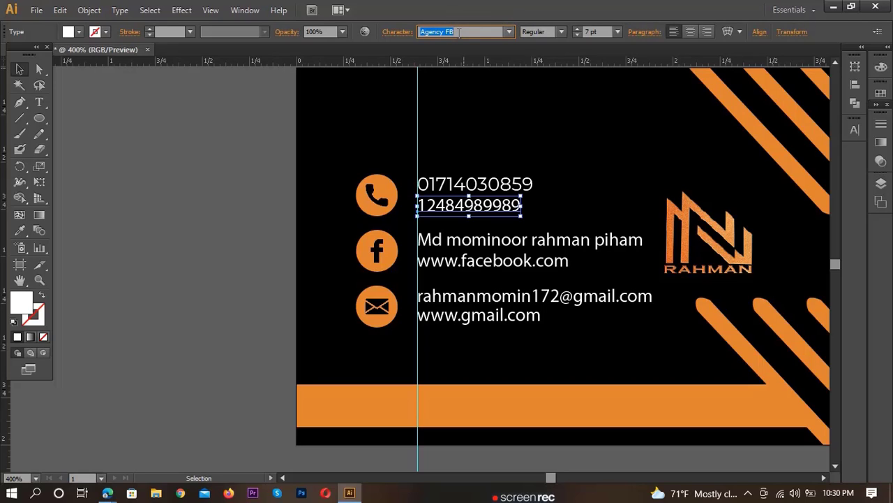
click(20, 231)
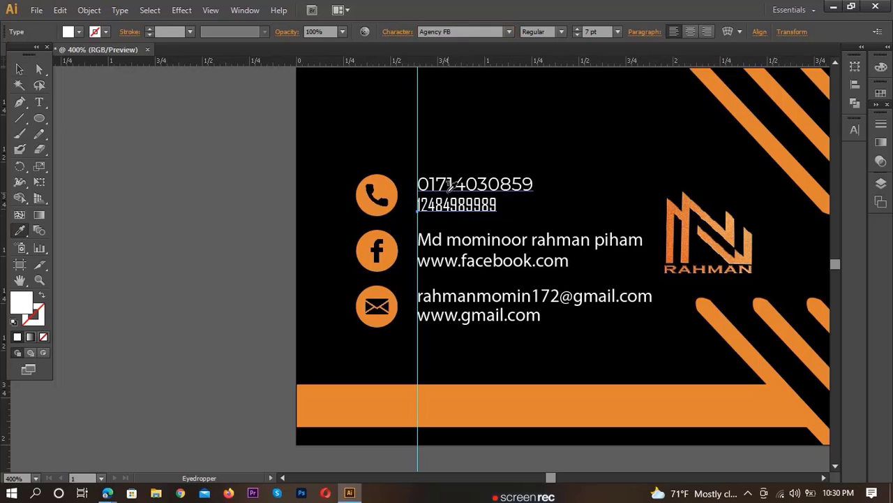
click(446, 185)
click(20, 67)
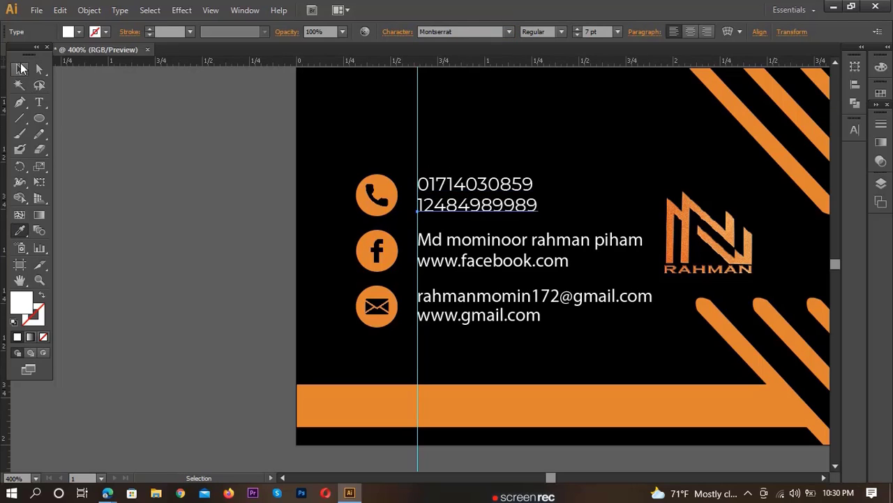
click(423, 239)
click(19, 230)
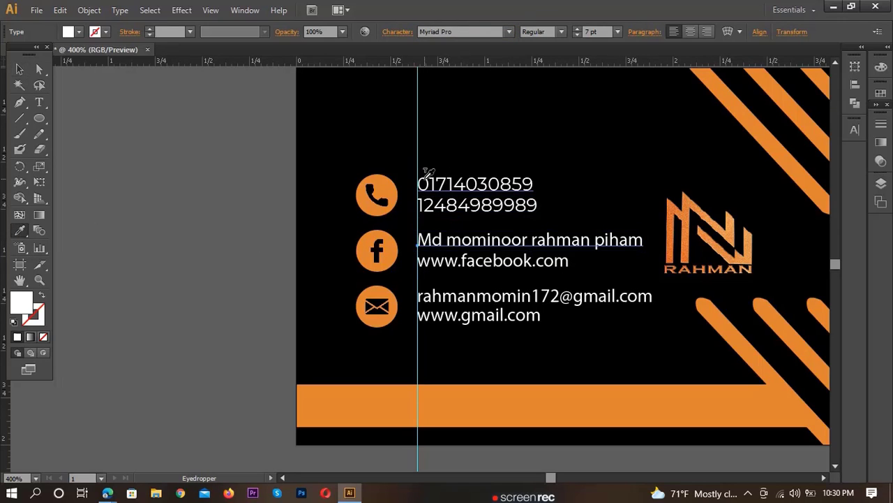
click(426, 172)
click(20, 68)
click(442, 266)
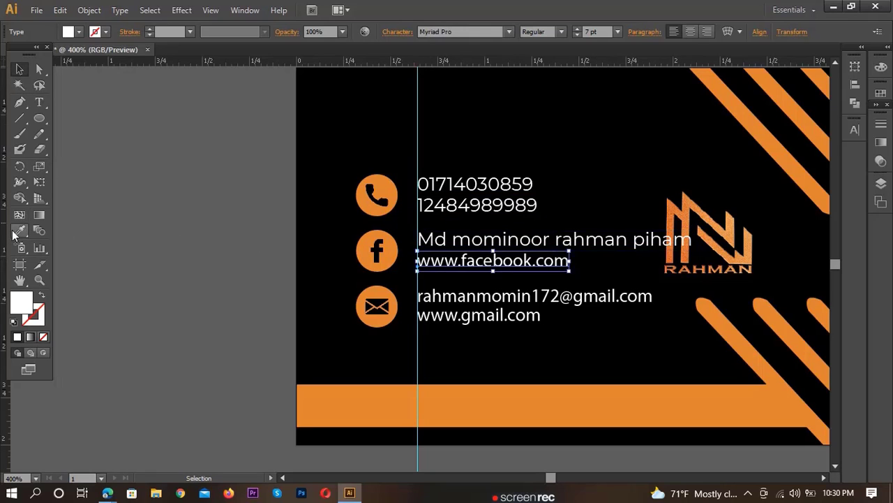
click(20, 230)
click(447, 237)
click(19, 68)
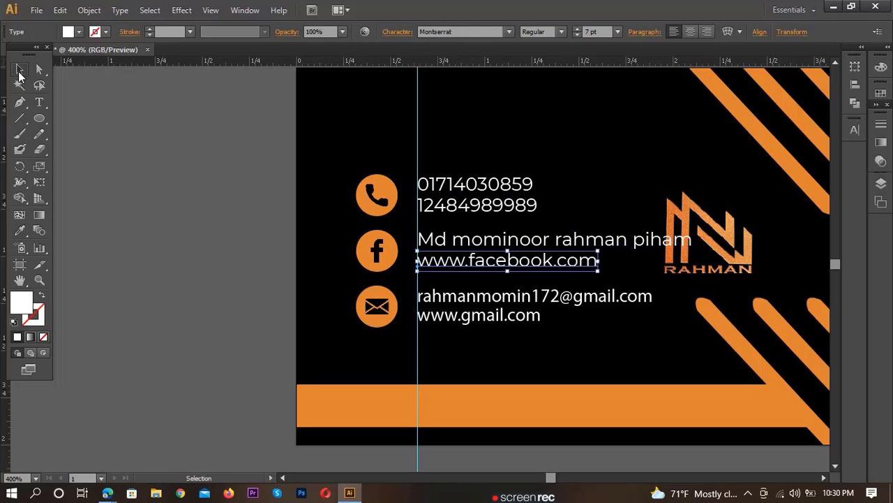
click(549, 354)
click(505, 298)
click(20, 230)
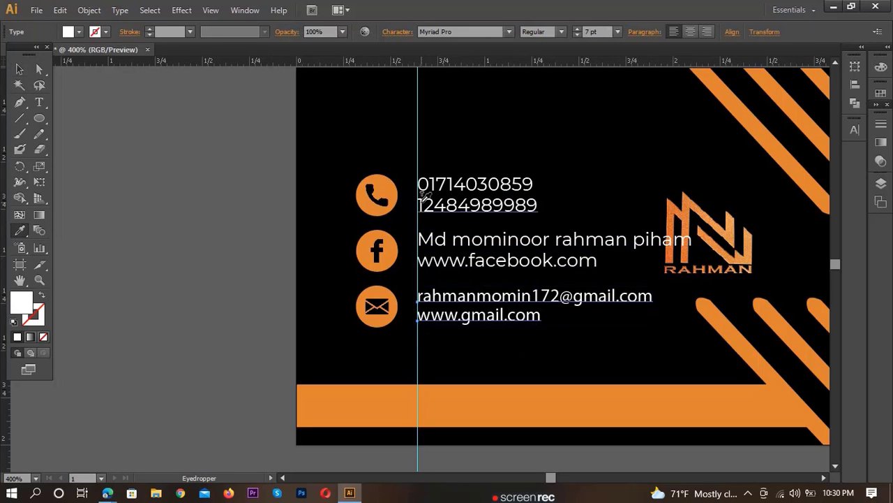
click(422, 197)
click(19, 67)
Step: Reduce the font size of all the contact text slightly
click(97, 161)
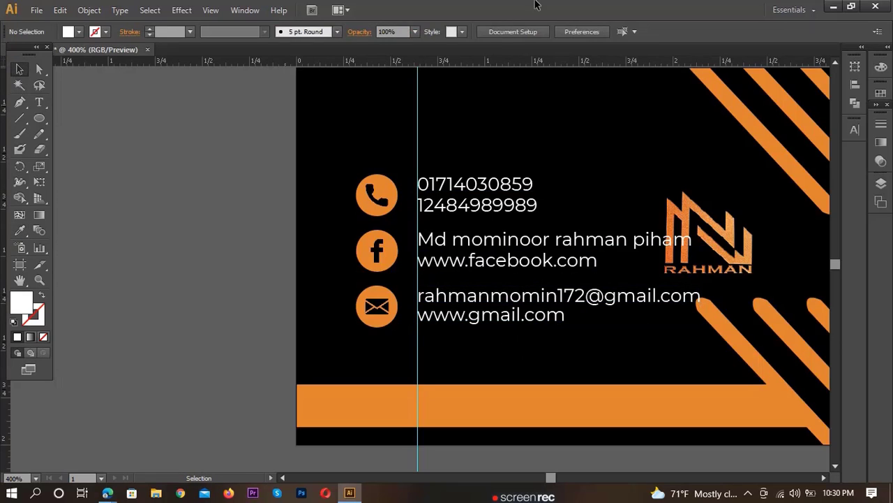
key(ctrl+a)
click(578, 36)
click(115, 216)
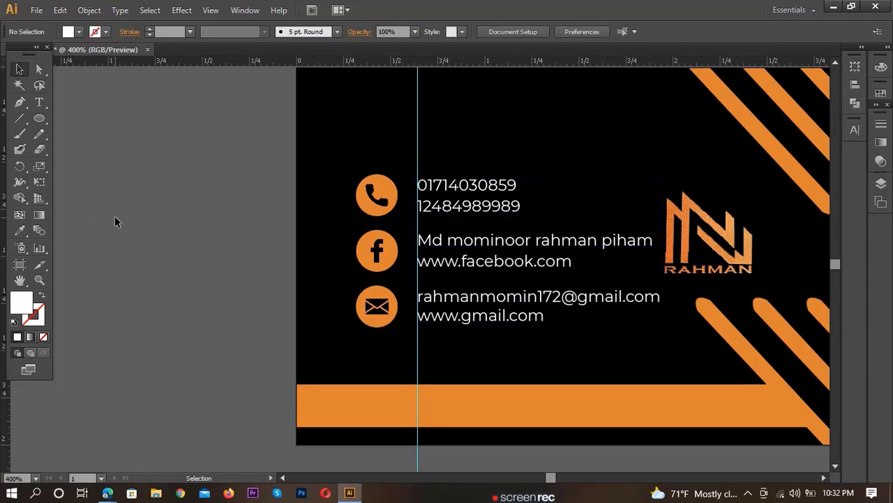
Step: Delete the vertical guide and nudge the logo slightly to the right
drag(375, 138, 430, 146)
key(Delete)
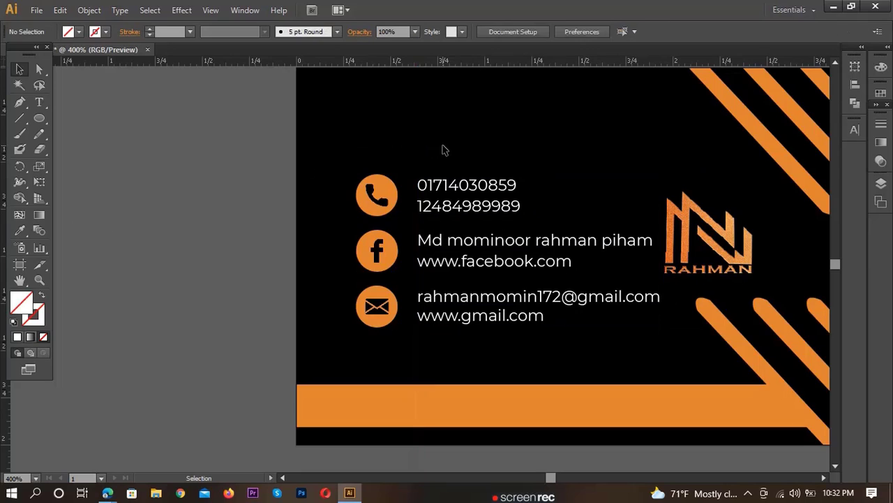
key(ctrl+minus)
key(ctrl+minus)
key(ctrl+minus)
key(ctrl+minus)
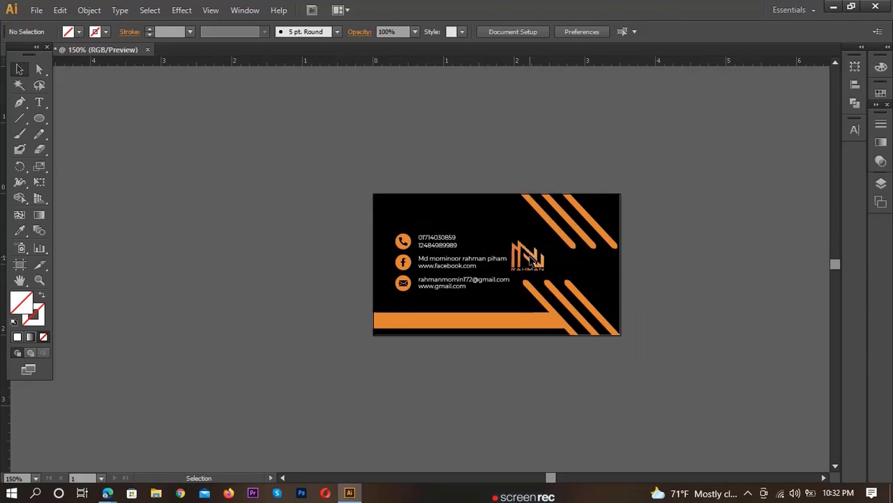
key(ctrl+a)
click(248, 230)
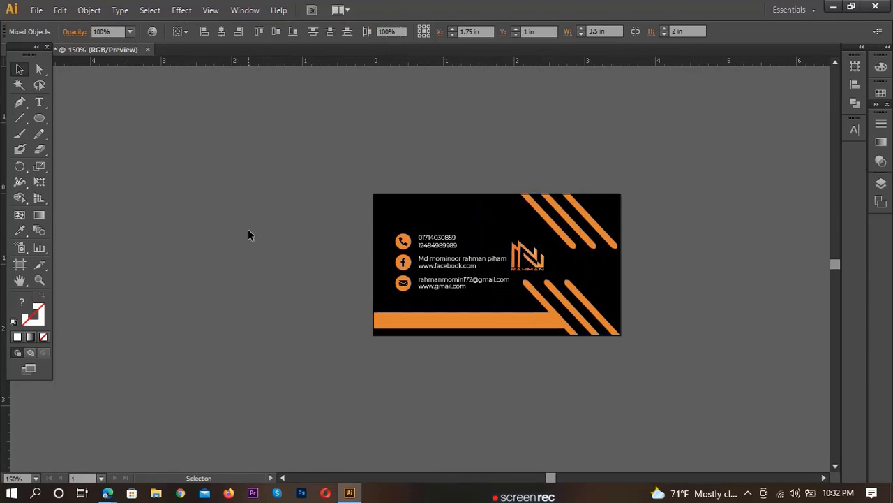
drag(518, 258, 539, 257)
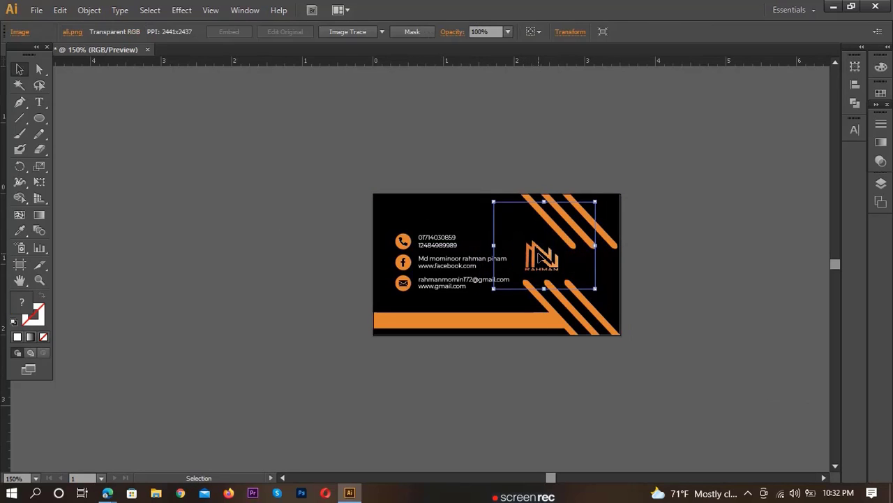
click(166, 249)
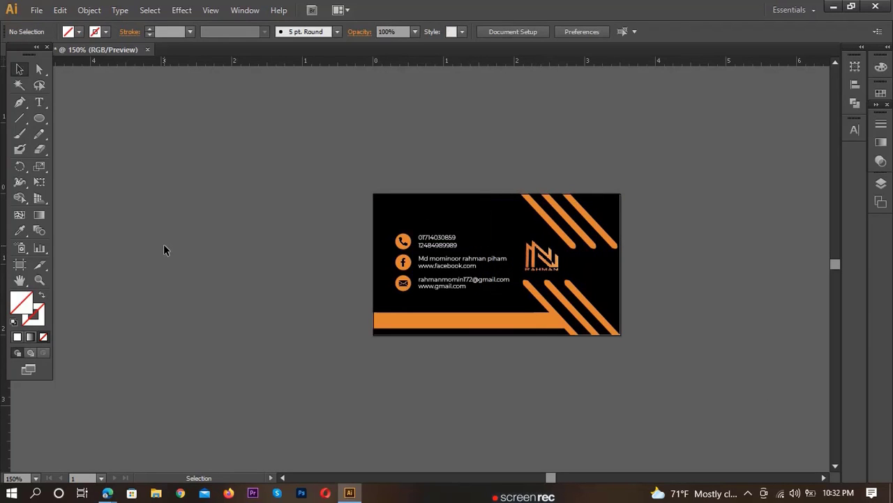
Step: Move the contact text and icons together up and to the left
click(400, 224)
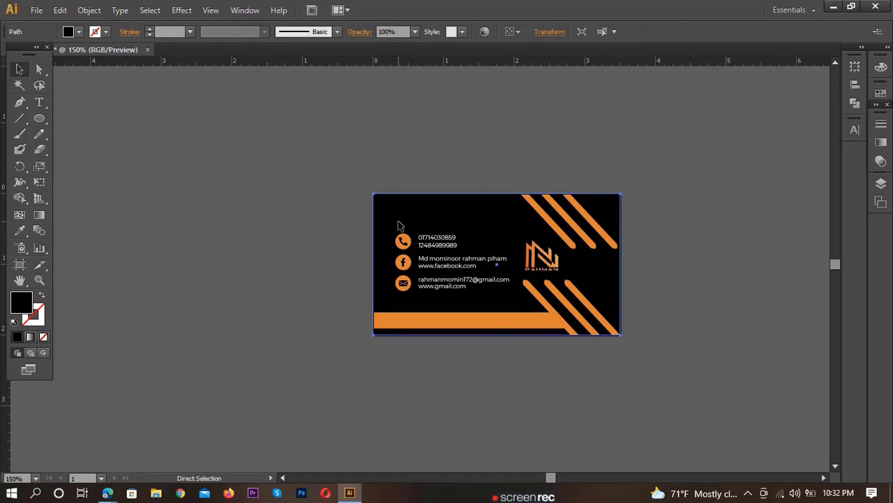
key(ctrl+2)
drag(393, 219, 466, 300)
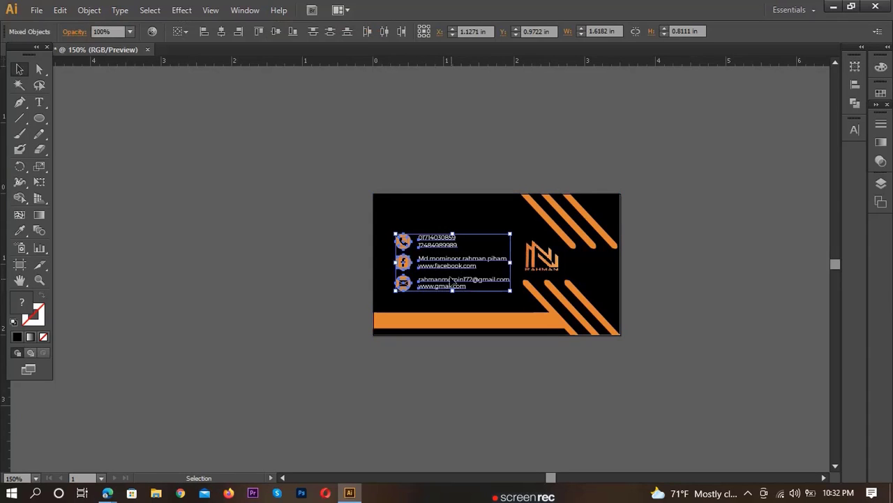
drag(443, 267, 440, 243)
click(279, 245)
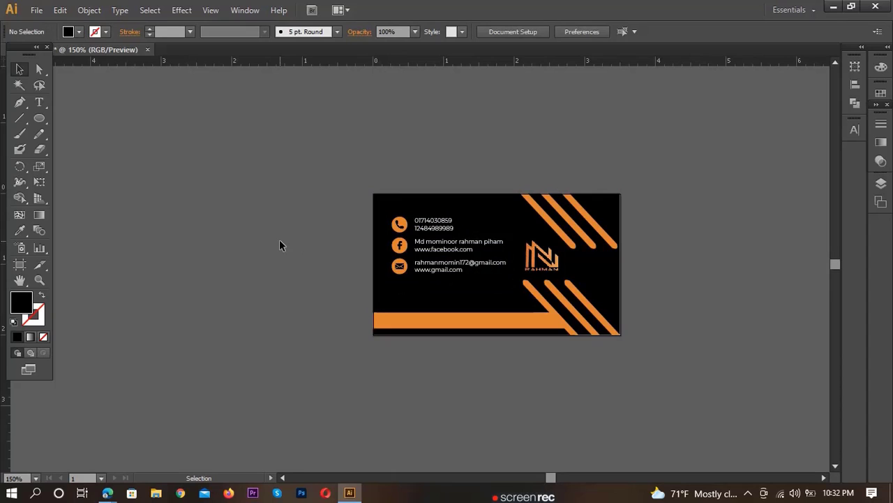
key(ctrl+plus)
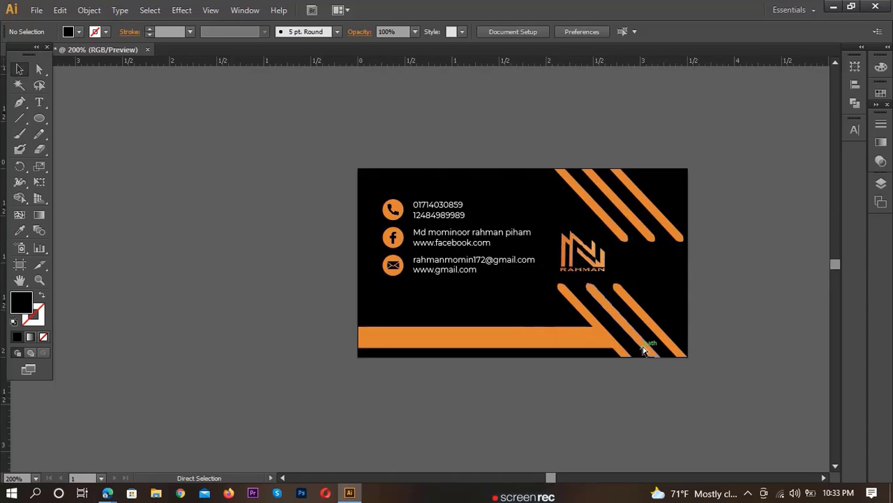
key(ctrl+plus)
drag(552, 482, 554, 481)
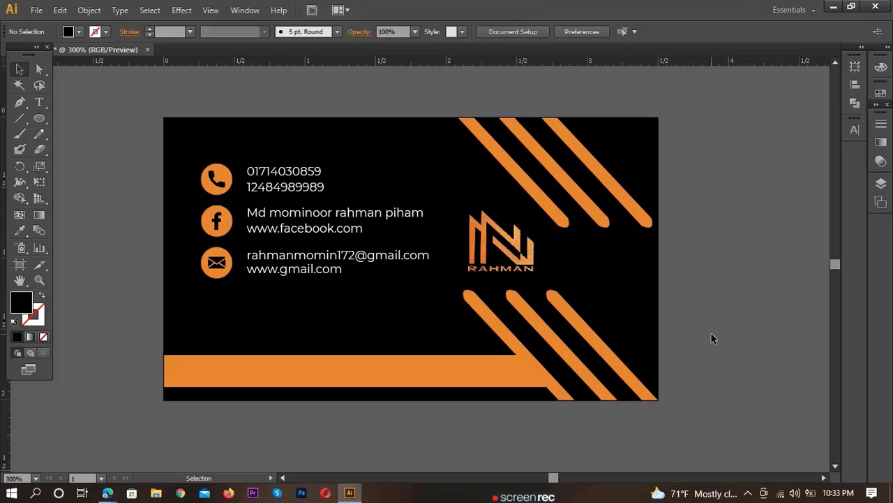
key(p)
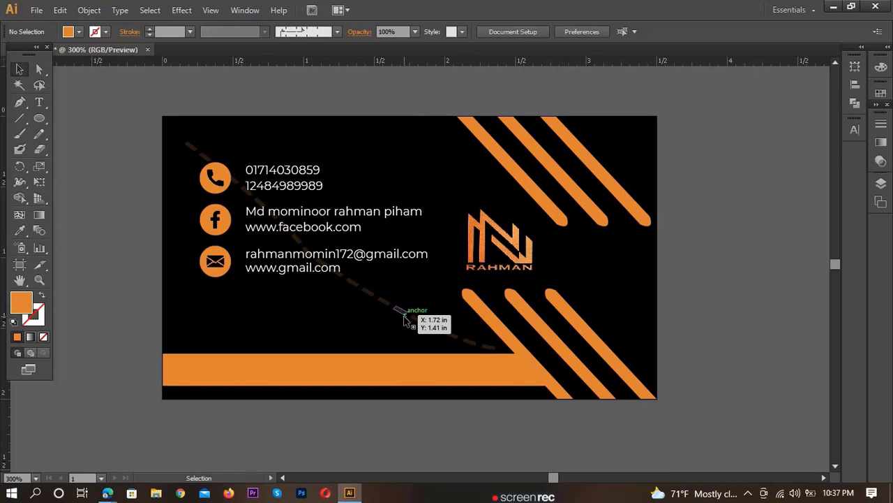
key(Delete)
drag(403, 132, 607, 320)
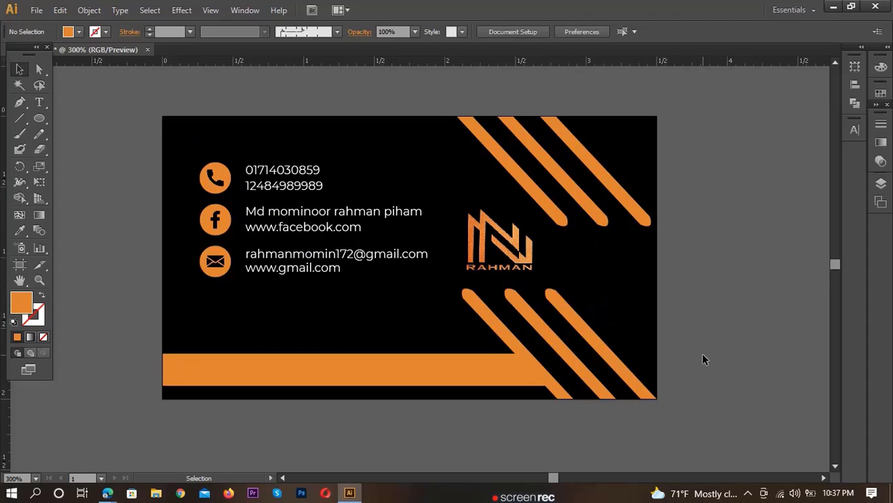